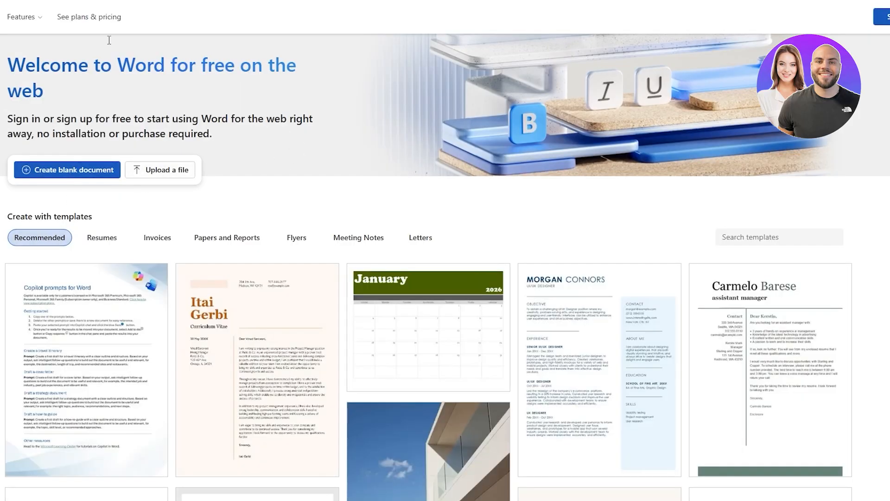
- Open the Word plans and pricing page from the web templates page and look through it
click(78, 21)
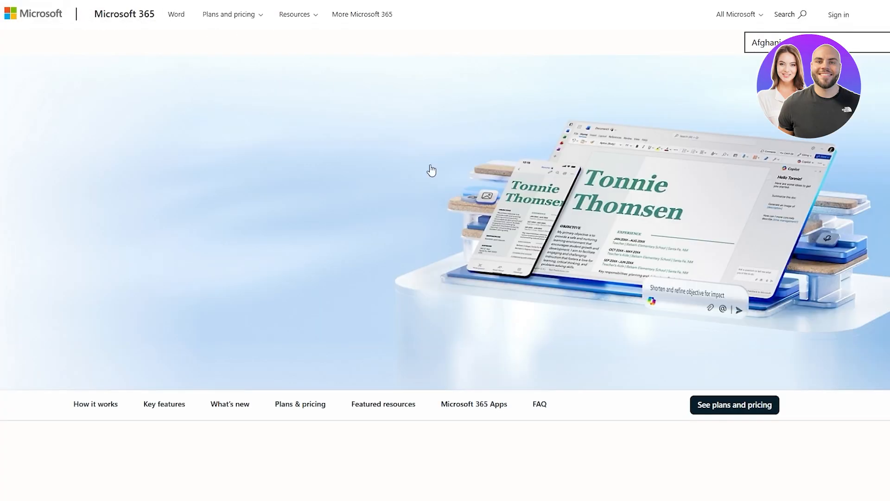
scroll(419, 172, down, 8)
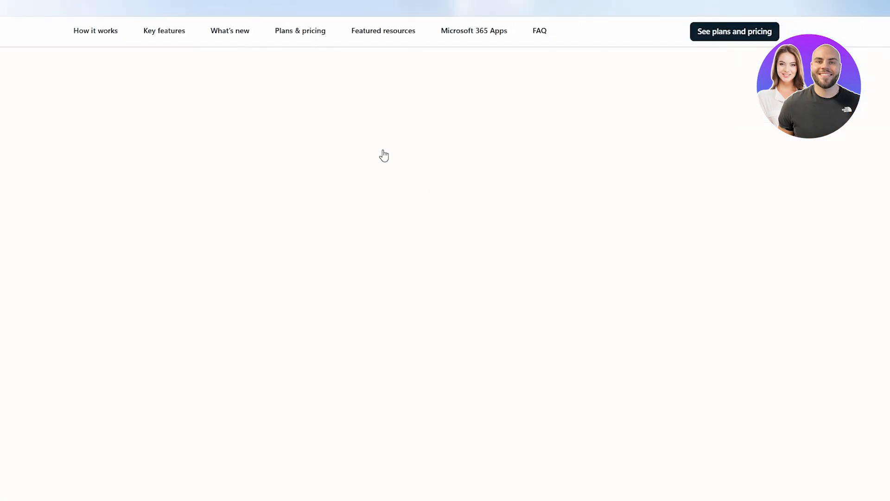
scroll(218, 222, down, 5)
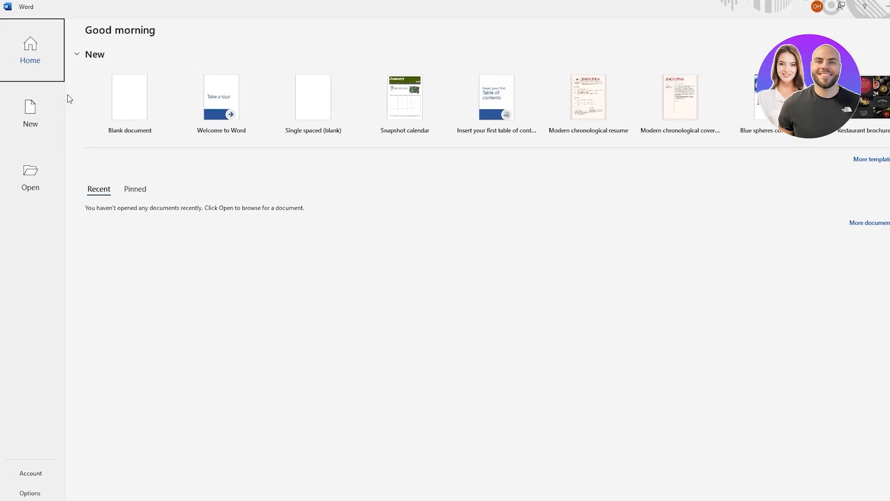
- Switch to the Word desktop app and create a blank document
click(141, 123)
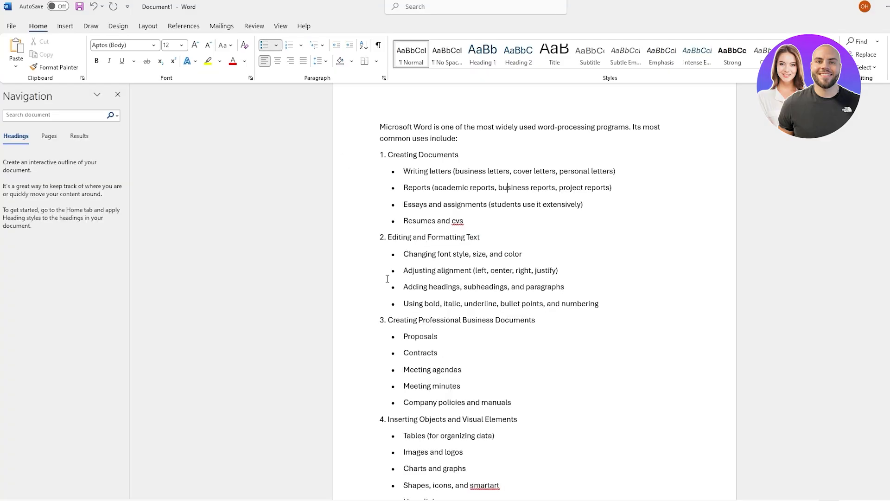
scroll(387, 278, up, 1)
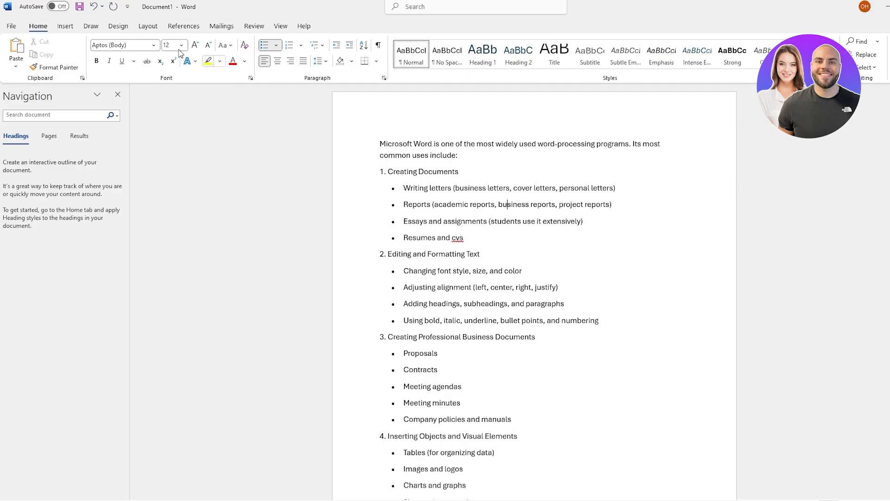
click(379, 143)
drag(380, 142, 661, 144)
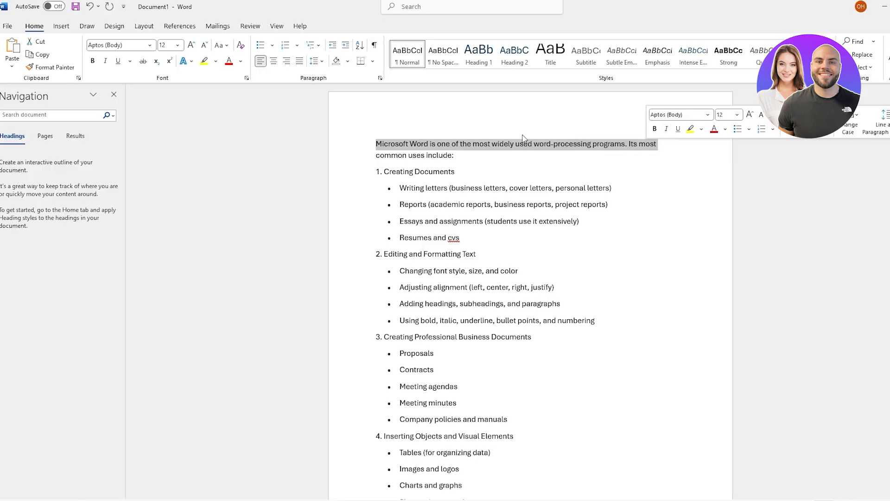
click(428, 154)
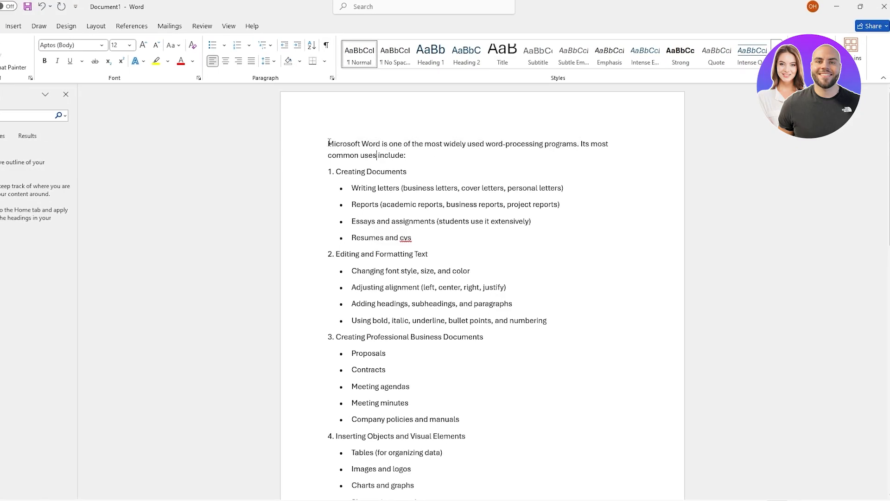
- Use Format Painter to copy the formatting of "Microsoft" in the opening sentence onto "common uses include"
drag(329, 142, 361, 144)
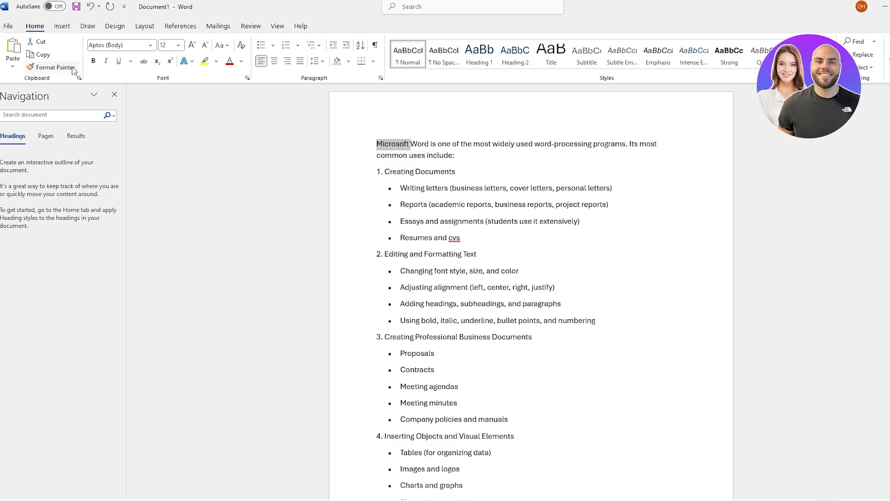
click(72, 69)
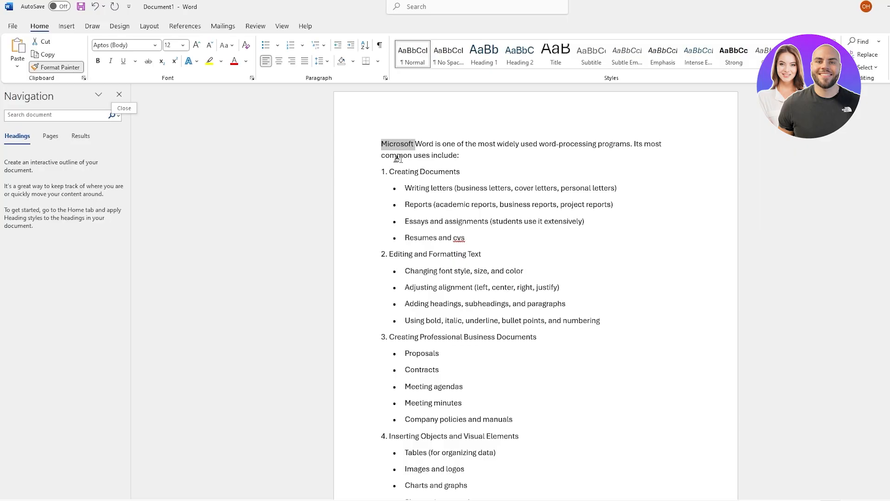
click(384, 145)
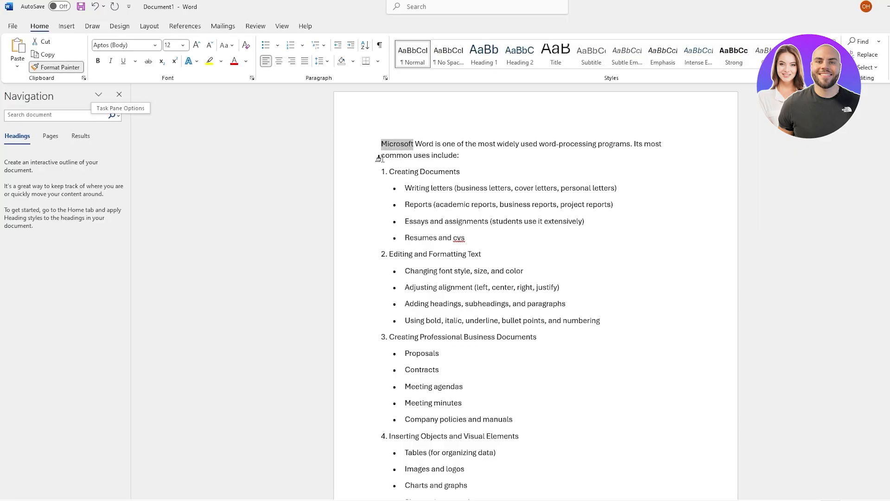
drag(383, 157, 458, 160)
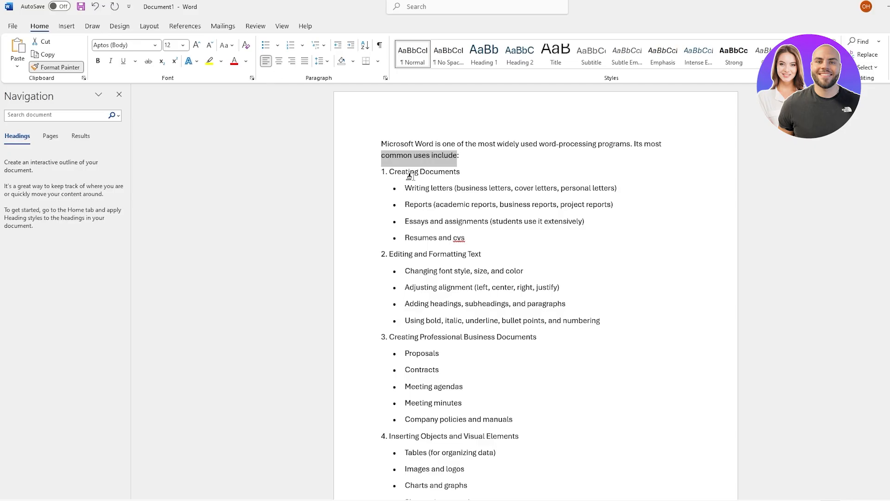
- Make "common uses include" bold and copy that formatting to the headings "Creating Documents" and "Editing and Formatting Text"
click(99, 60)
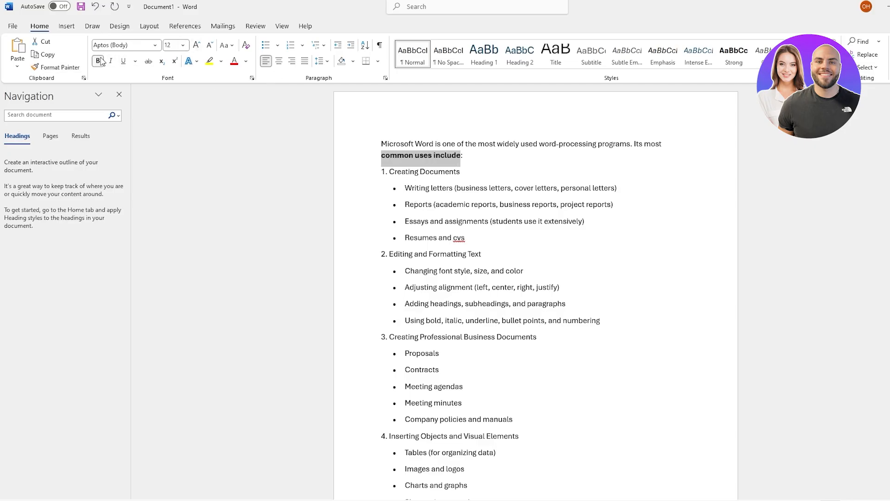
click(46, 68)
drag(390, 172, 464, 172)
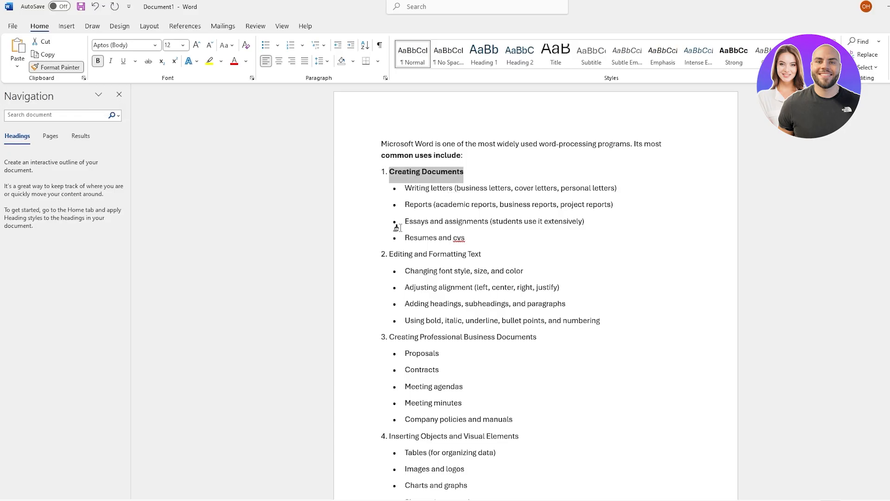
drag(388, 255, 486, 256)
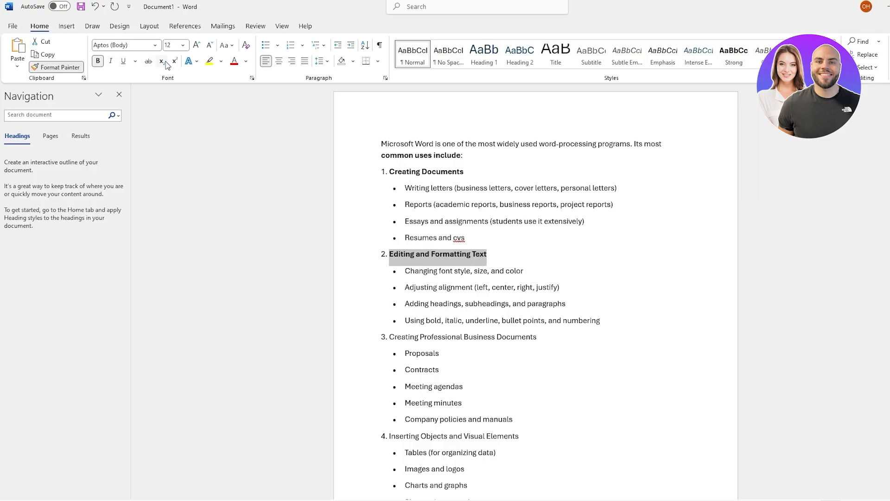
- Italicize the "Editing and Formatting Text" heading and copy its bold italic formatting to the four bullets below it
click(111, 62)
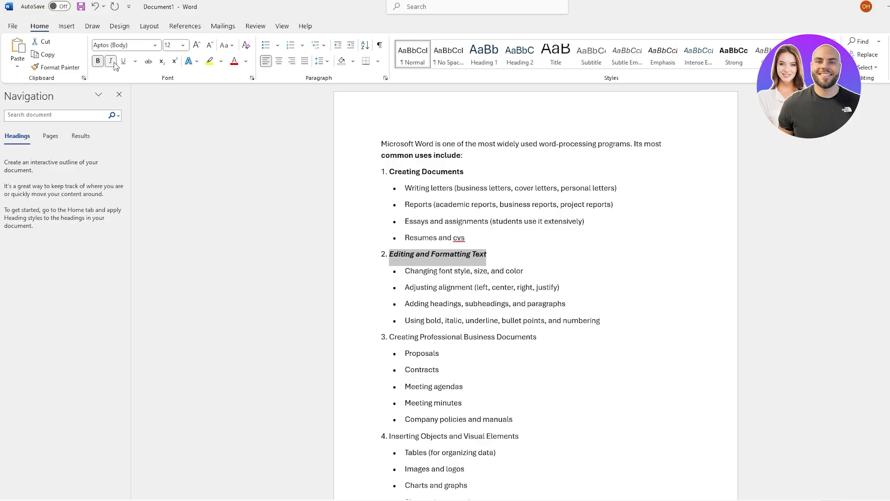
click(58, 68)
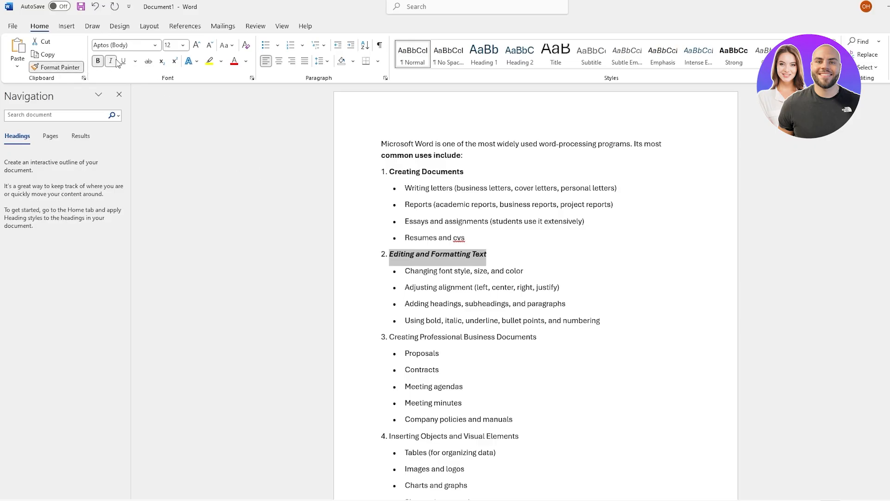
mouse_move(402, 270)
mouse_down()
mouse_move(473, 287)
mouse_move(541, 325)
mouse_move(603, 321)
mouse_up()
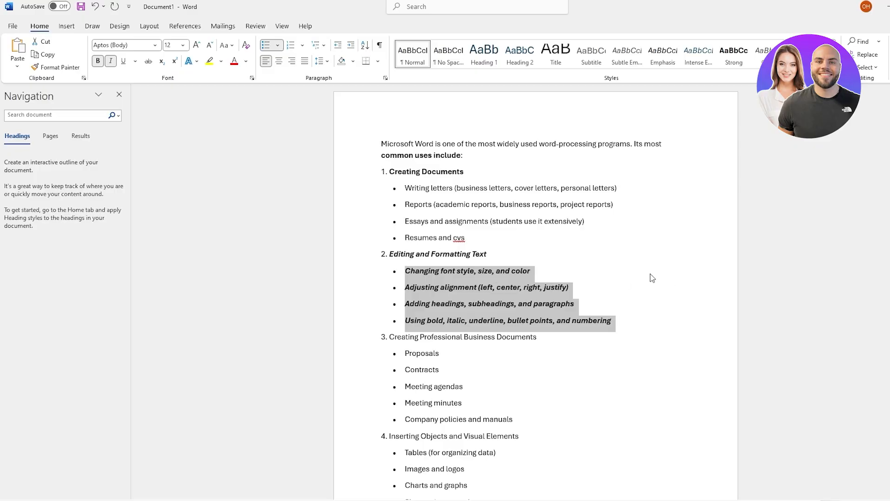
- Copy the bold italic formatting to the bullets under "Creating Documents" and "Creating Professional Business Documents" with Format Painter
click(58, 67)
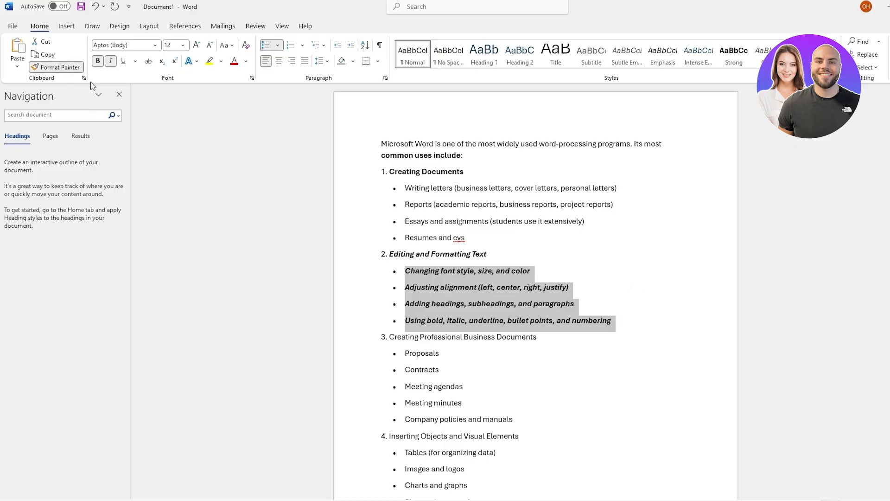
drag(402, 188, 471, 239)
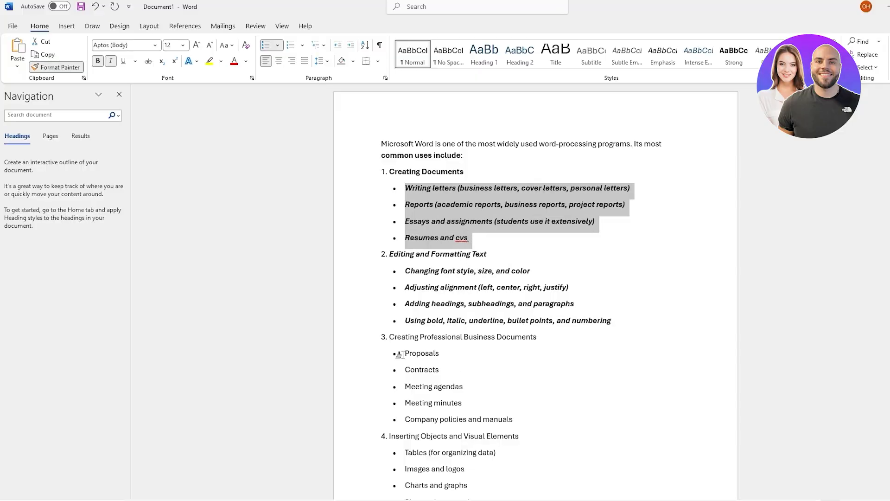
drag(395, 353, 515, 420)
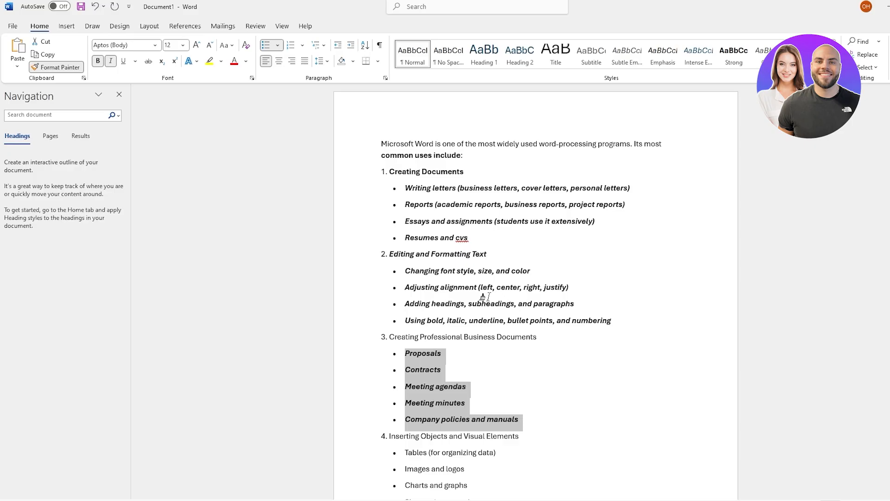
- Remove bold from the bullets of section 3 and copy their italic formatting to the bullets of sections 1 and 2
click(97, 61)
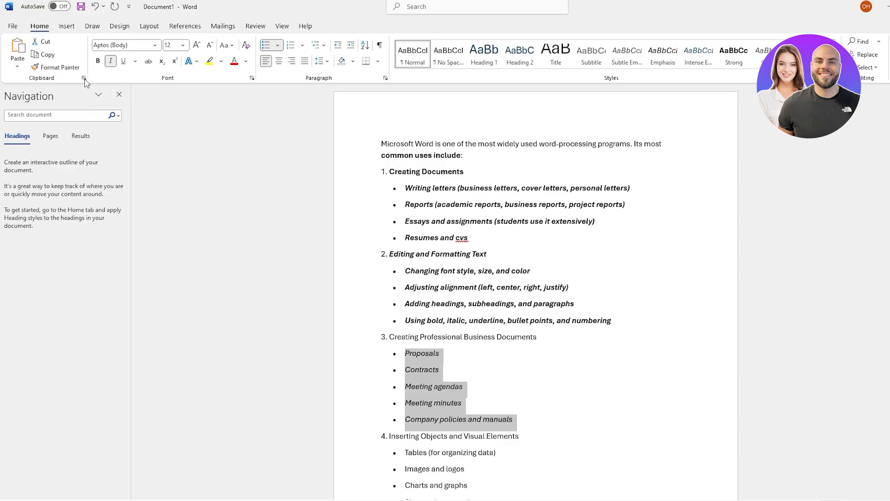
click(57, 67)
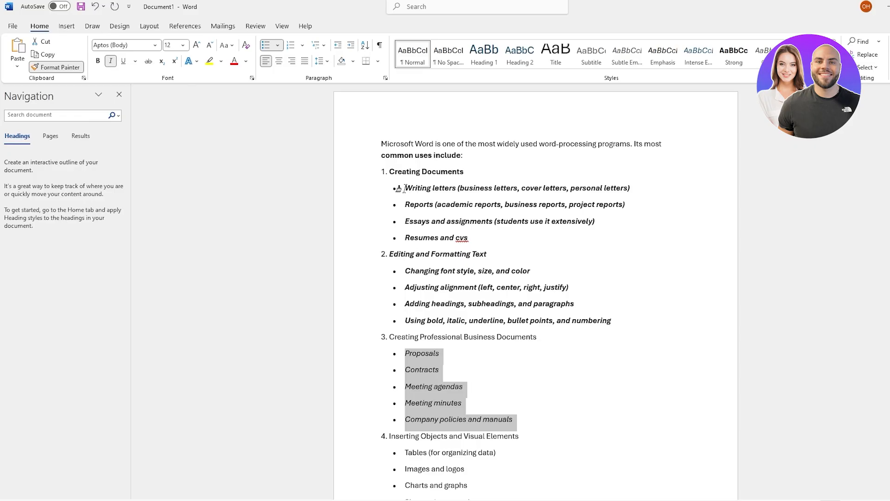
mouse_move(405, 188)
mouse_down()
mouse_move(493, 221)
mouse_move(466, 238)
mouse_up()
mouse_move(406, 270)
mouse_down()
mouse_move(566, 321)
mouse_move(607, 324)
mouse_up()
mouse_move(404, 353)
mouse_down()
mouse_move(450, 410)
mouse_move(505, 421)
mouse_up()
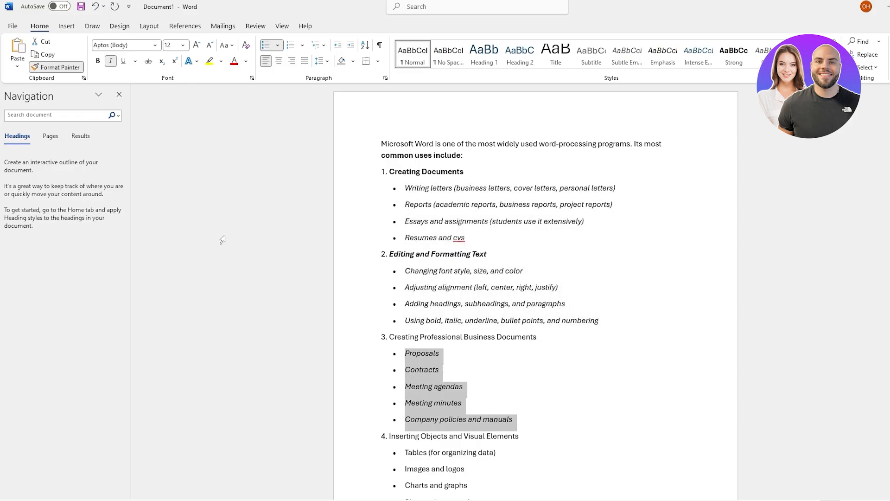
- Make the section 3 bullets bold without italics and copy that formatting to the heading "Creating Professional Business Documents"
click(98, 61)
click(110, 61)
click(63, 69)
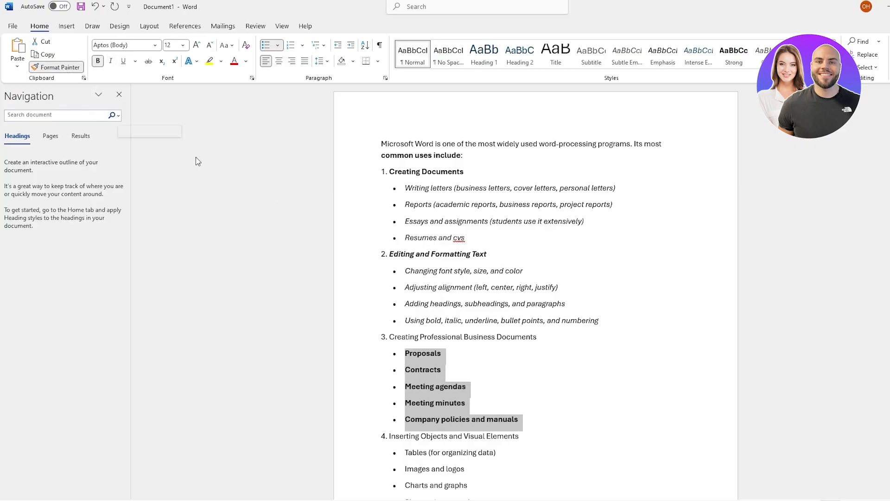
drag(388, 336, 547, 338)
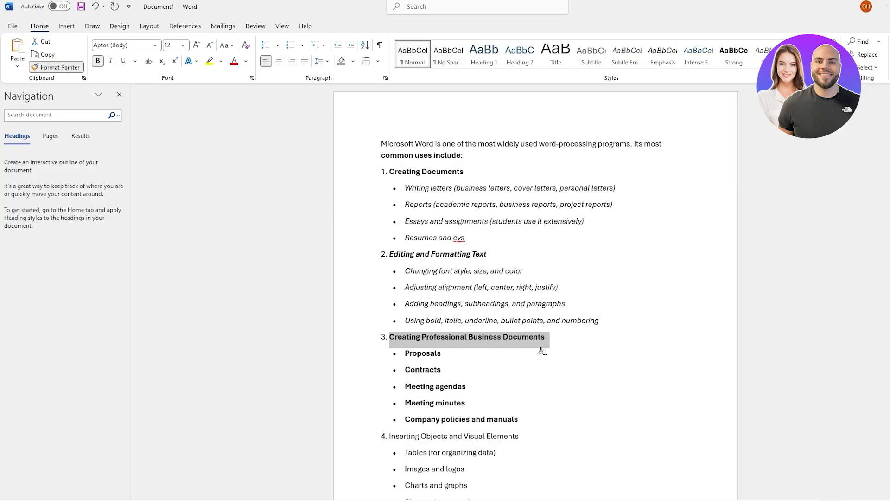
- Paint the same bold formatting onto the headings "Inserting Objects and Visual Elements" and "Mail Merge"
scroll(541, 353, down, 1)
drag(386, 412, 526, 414)
scroll(515, 413, down, 3)
drag(387, 416, 428, 416)
- Paint the bold formatting onto the headings "Collaboration and Reviewing", "Saving and Sharing Documents", "Academic and Research Use" and "Templates Usage"
scroll(408, 415, down, 8)
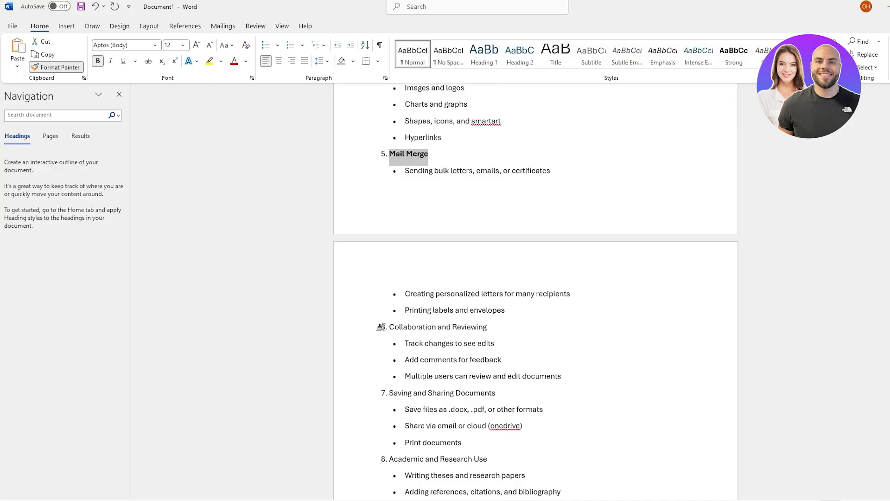
click(388, 327)
drag(389, 327, 493, 328)
scroll(417, 324, down, 3)
drag(389, 302, 501, 303)
scroll(398, 338, down, 1)
drag(388, 335, 492, 340)
scroll(385, 312, down, 3)
drag(384, 312, 455, 312)
- Undo the most recent Format Painter changes and clear the text selection
scroll(453, 334, up, 18)
scroll(536, 305, up, 2)
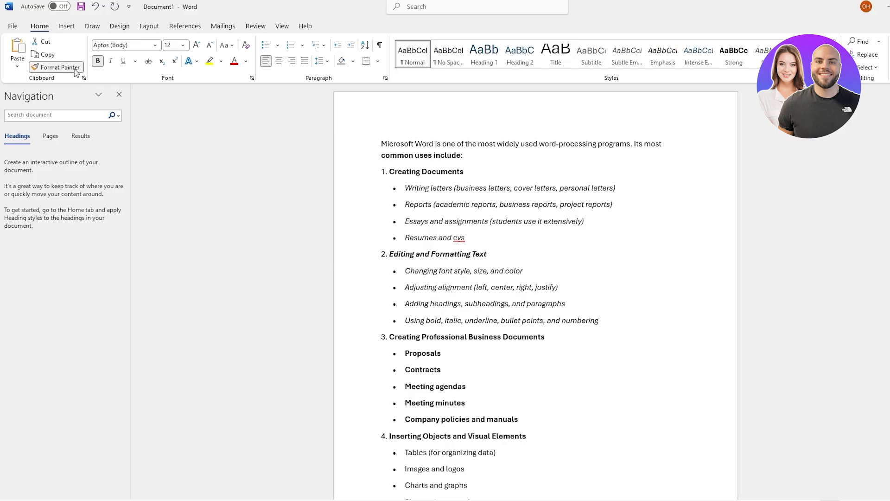
scroll(225, 96, down, 18)
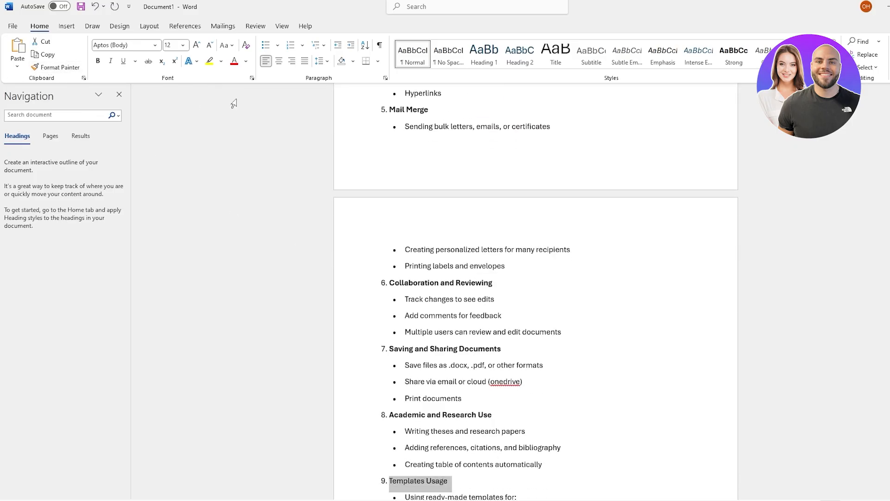
key(ctrl+z)
scroll(446, 414, up, 5)
click(203, 205)
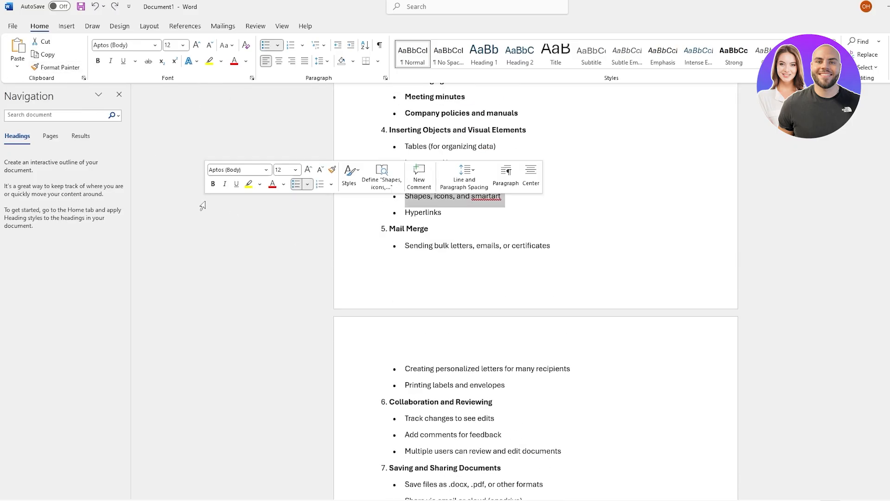
scroll(542, 243, up, 7)
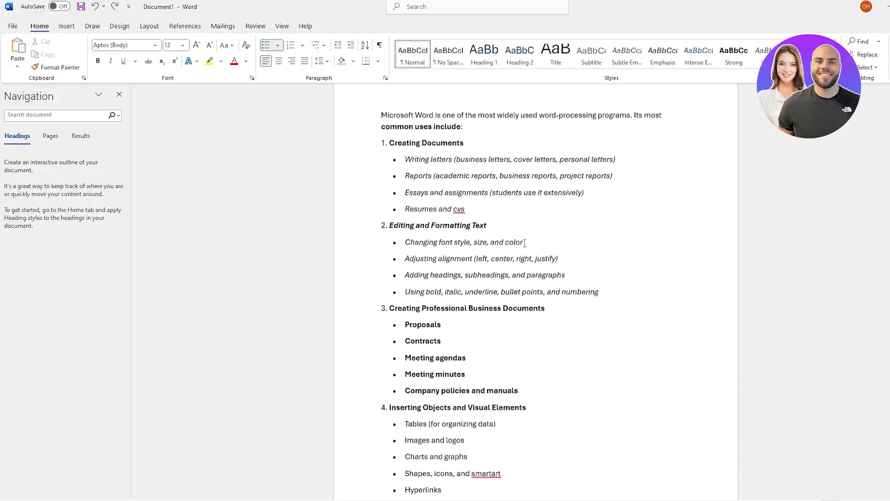
- Remove the bold from "common uses include" in the opening sentence and highlight the phrase in yellow
drag(384, 158, 451, 163)
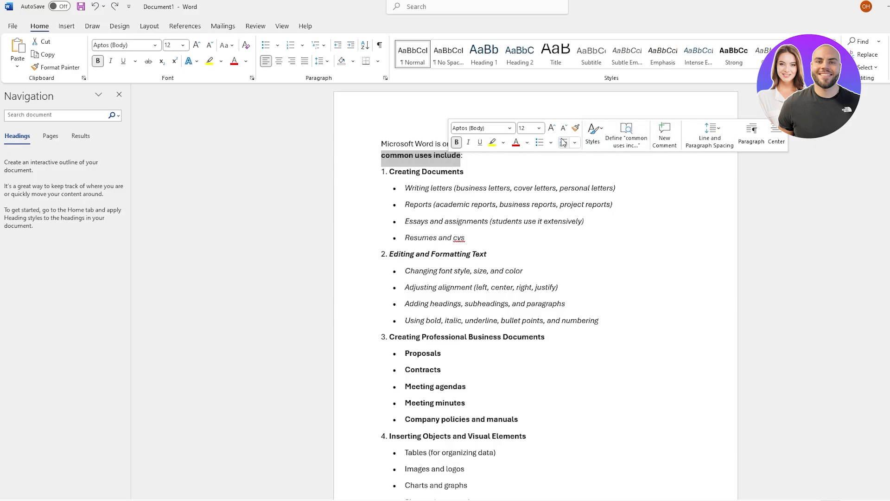
click(457, 142)
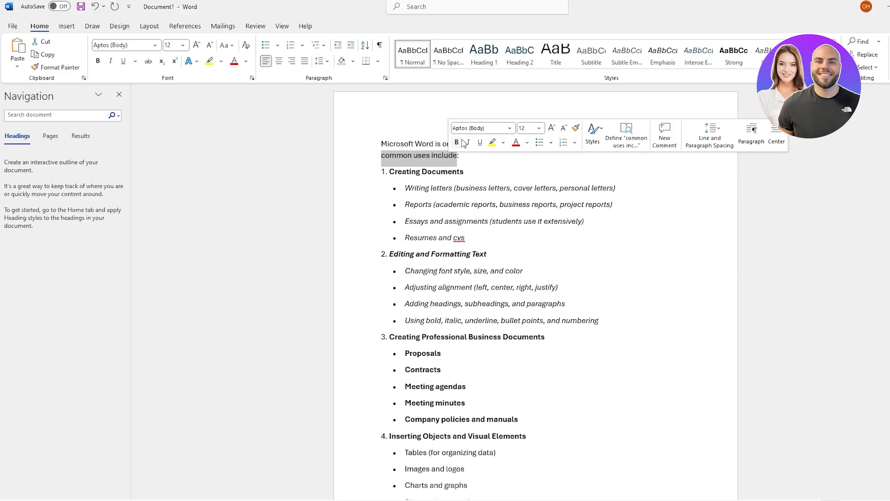
click(493, 143)
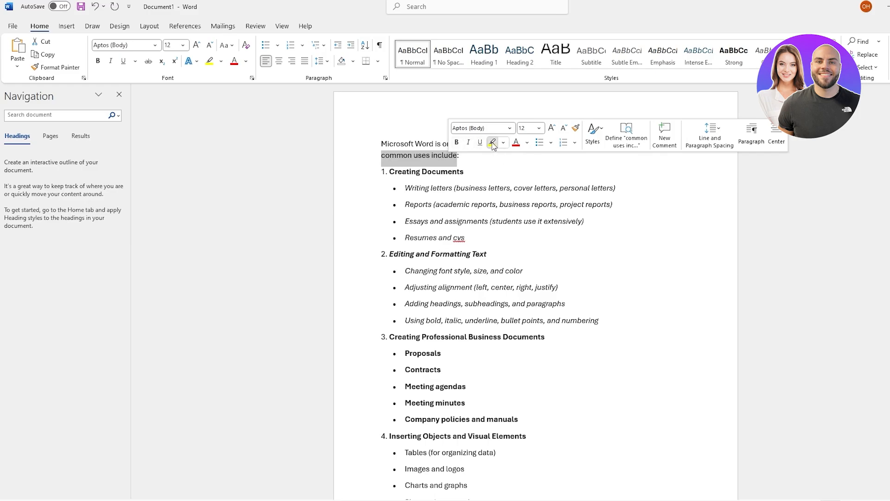
- Choose the lightest tint of the dark green theme color as the font color
click(528, 143)
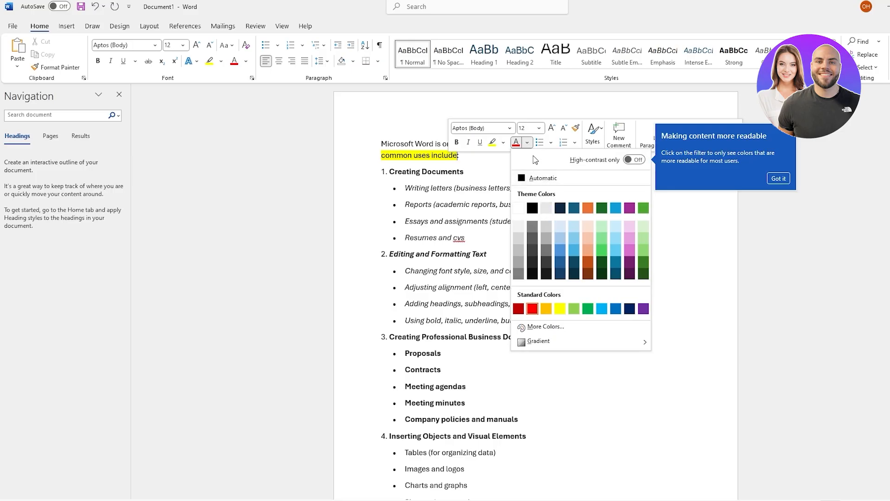
click(600, 227)
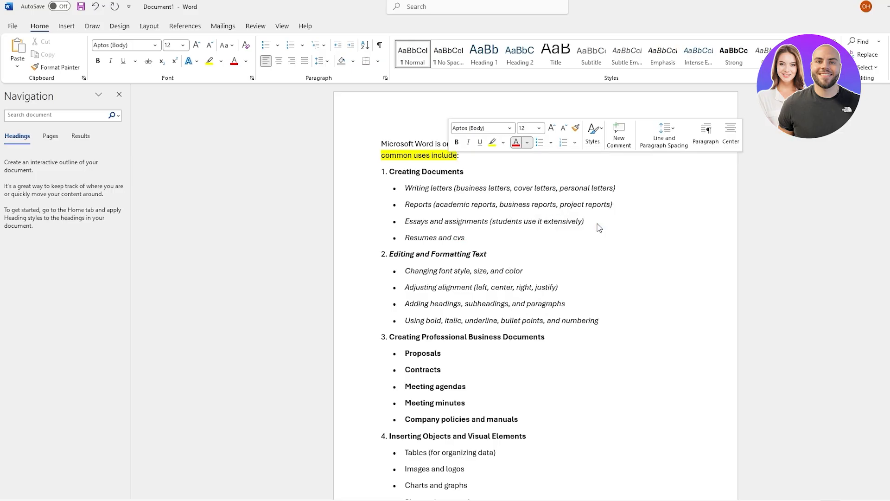
- Try to remove the yellow highlight from "common uses include" in the opening sentence
double_click(418, 156)
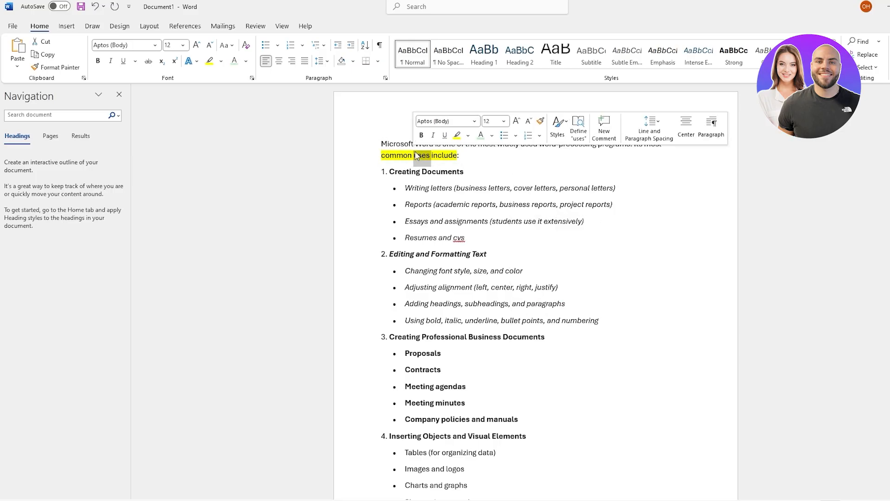
drag(383, 154, 457, 155)
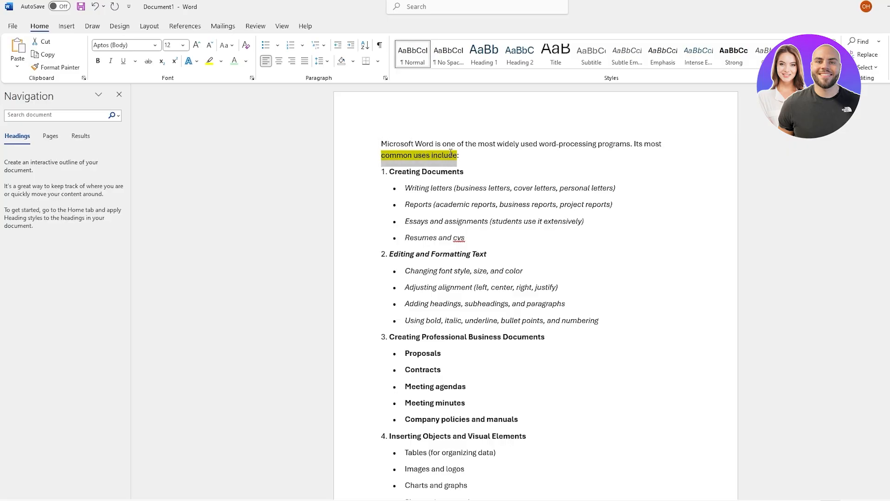
click(494, 136)
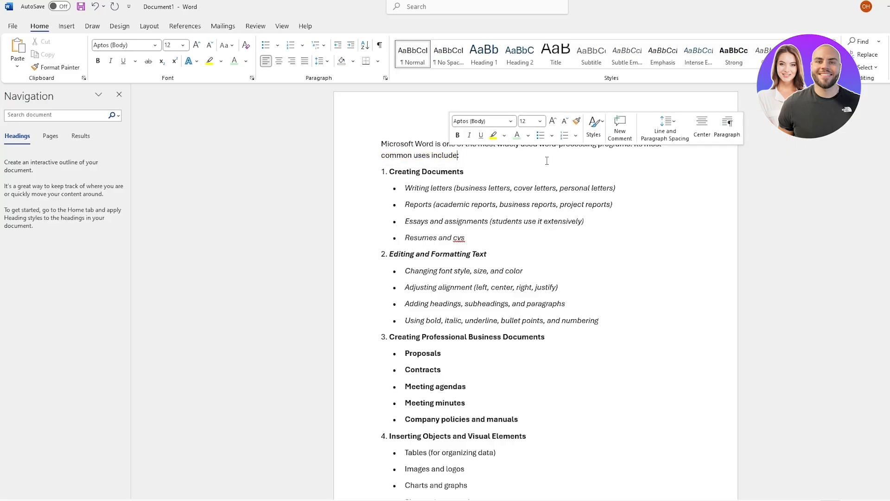
text(asda)
key(ctrl+z)
key(ctrl+z)
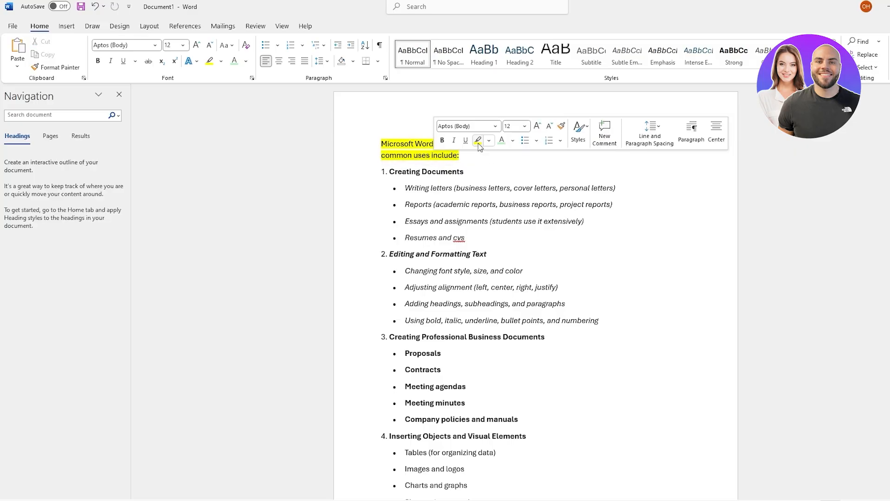
- Remove the yellow highlighting from the whole opening paragraph
click(480, 142)
key(ctrl+z)
key(ctrl+z)
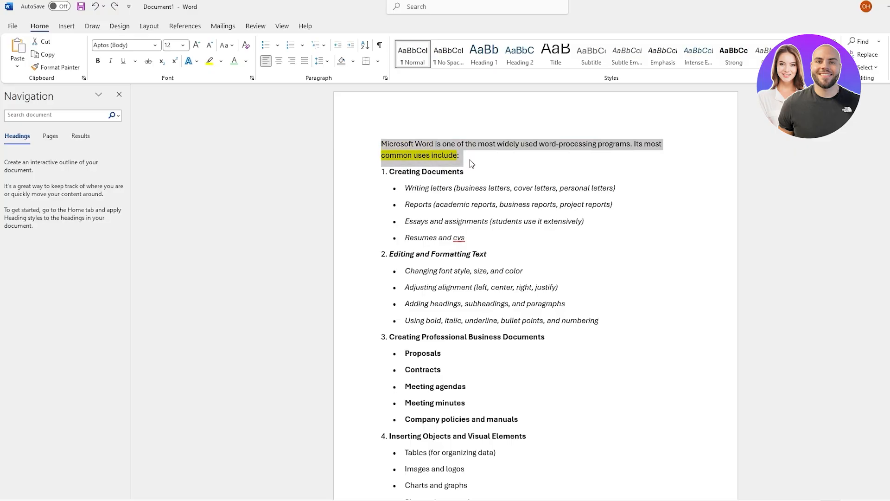
triple_click(444, 160)
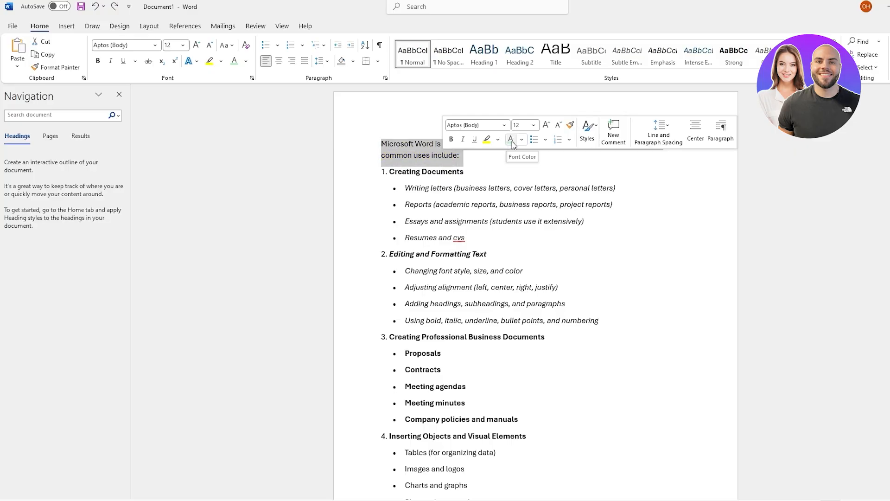
- Apply the current light green font color to the opening paragraph and replace it with black
click(512, 143)
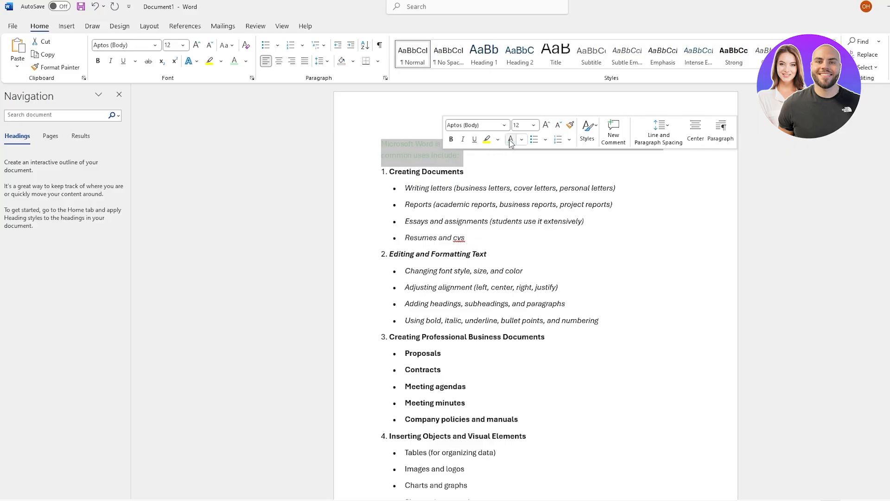
click(522, 139)
click(524, 203)
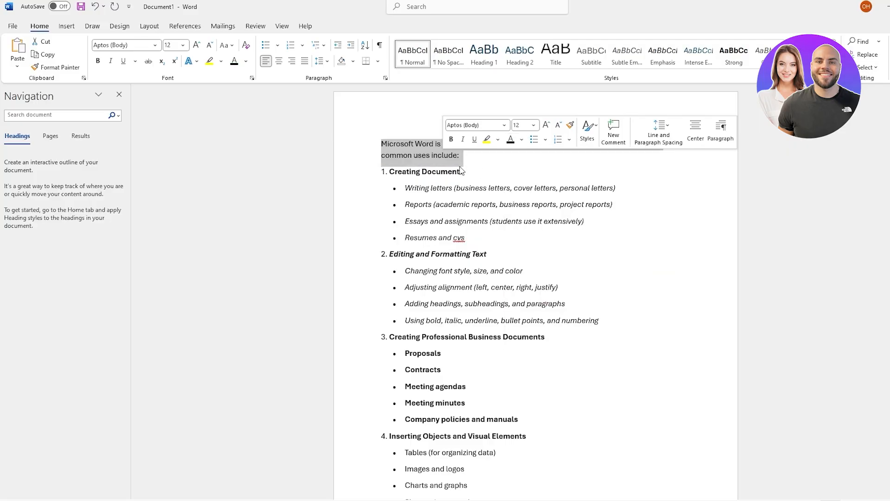
click(461, 160)
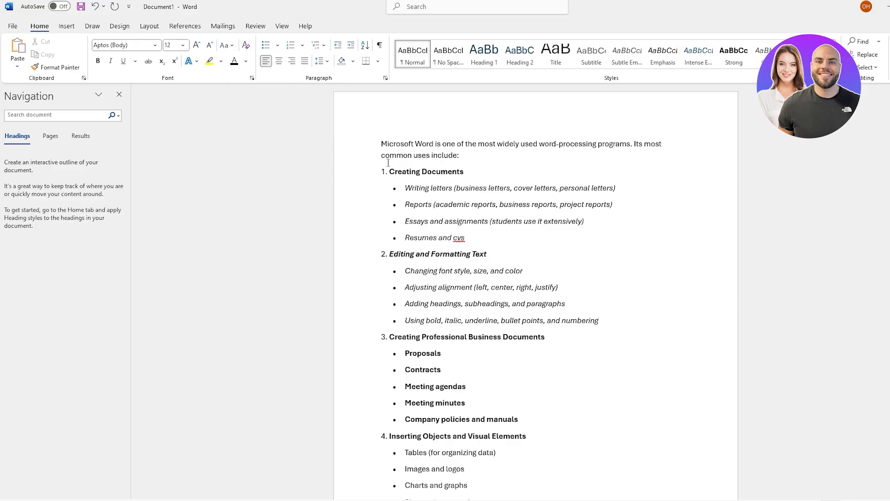
- Enlarge the opening paragraph's font to 18 pt and reduce it to 14 pt
drag(382, 144, 441, 155)
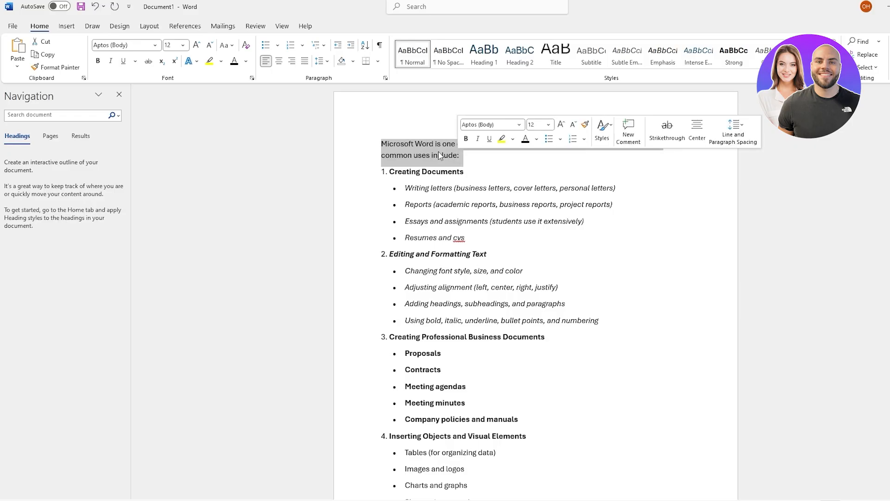
click(197, 46)
click(198, 46)
click(197, 46)
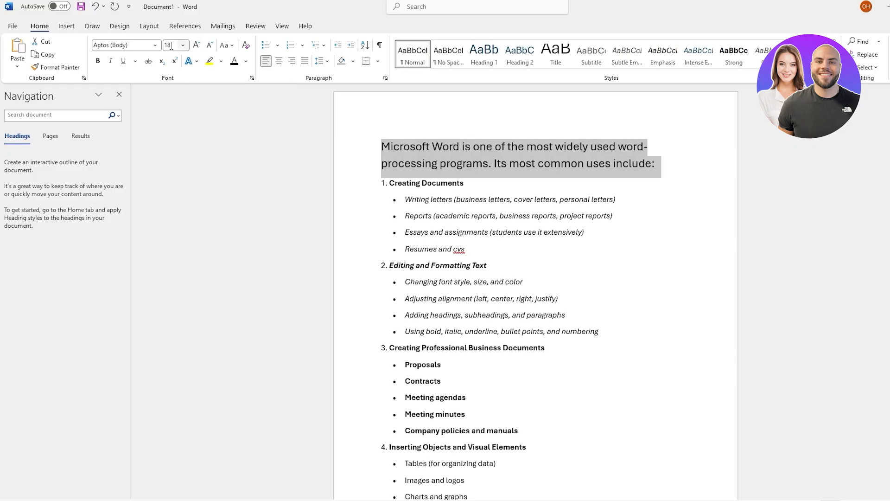
click(184, 46)
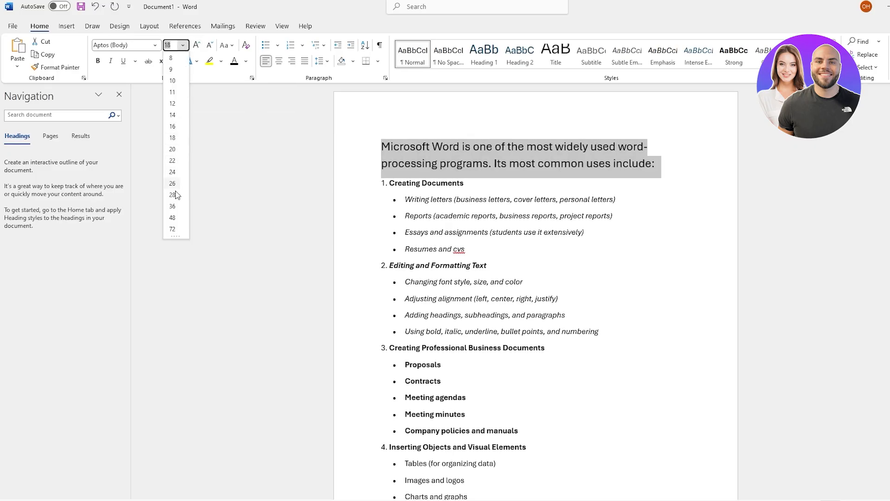
click(185, 47)
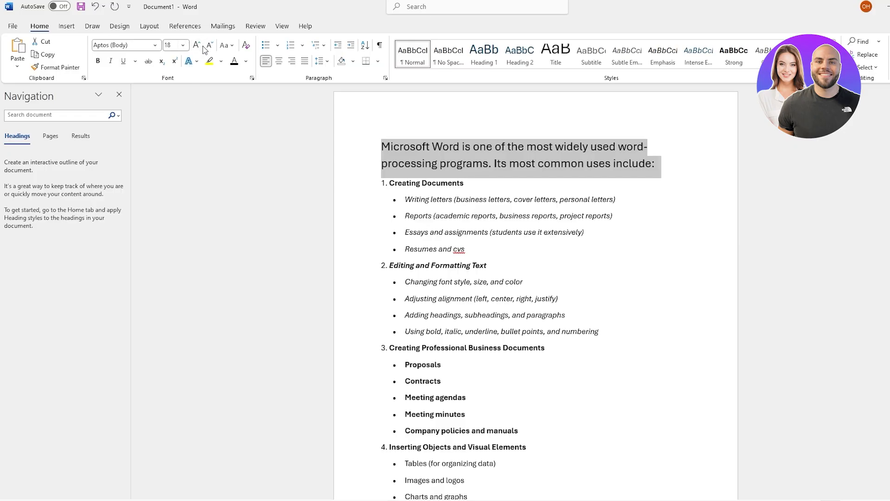
click(211, 47)
click(211, 46)
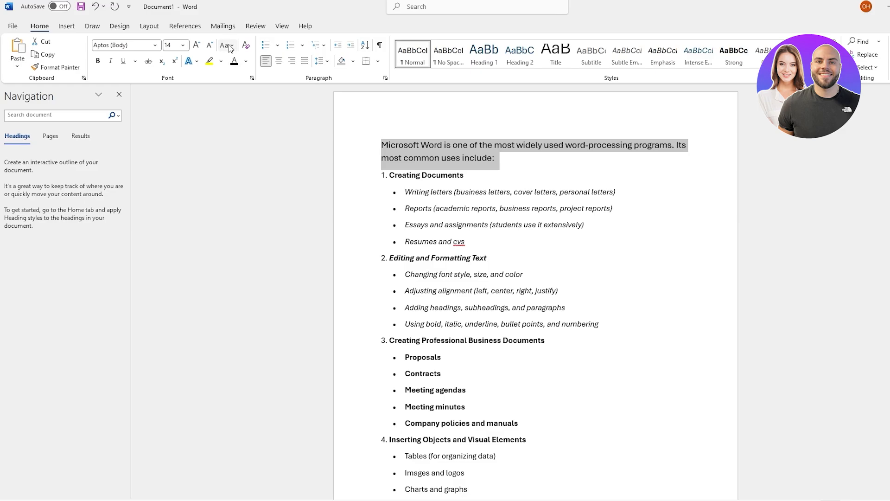
- Change the opening paragraph's letter case to Capitalize Each Word and clear the selection
click(230, 46)
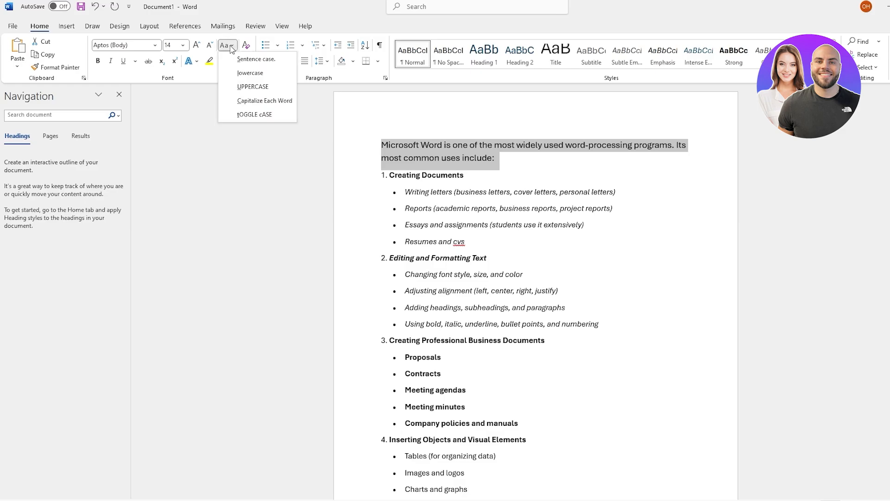
click(251, 100)
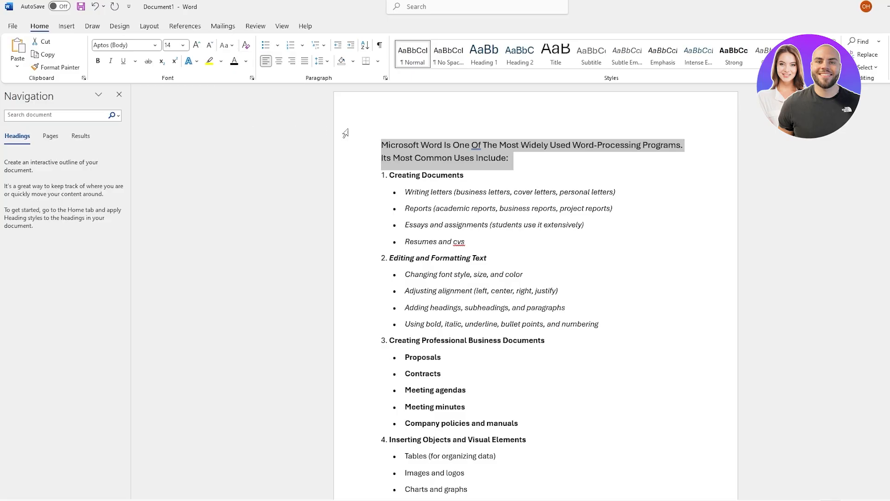
click(448, 158)
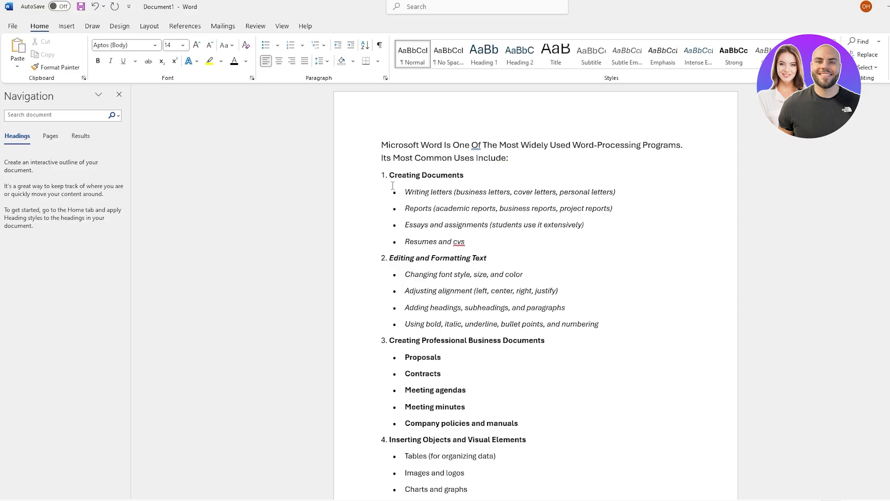
- Remove the italics from the list items in sections 1 and 2 and the bold from the items under "Creating Professional Business Documents"
drag(394, 190, 469, 242)
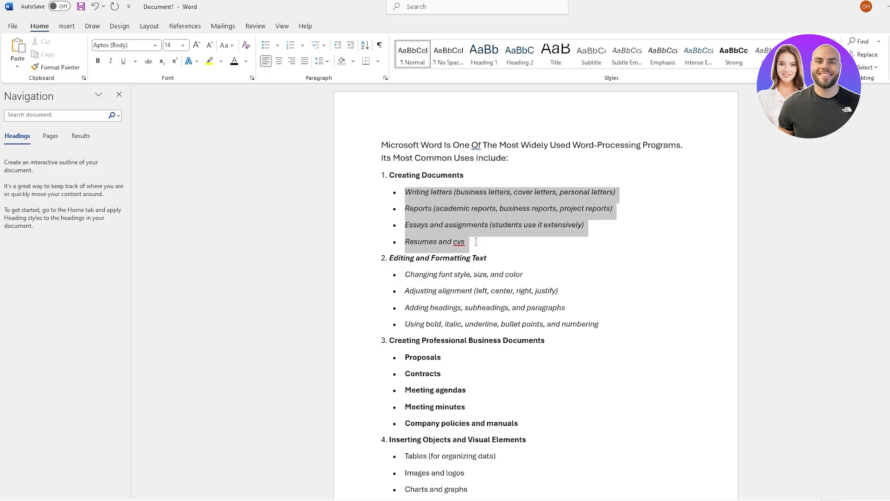
click(110, 62)
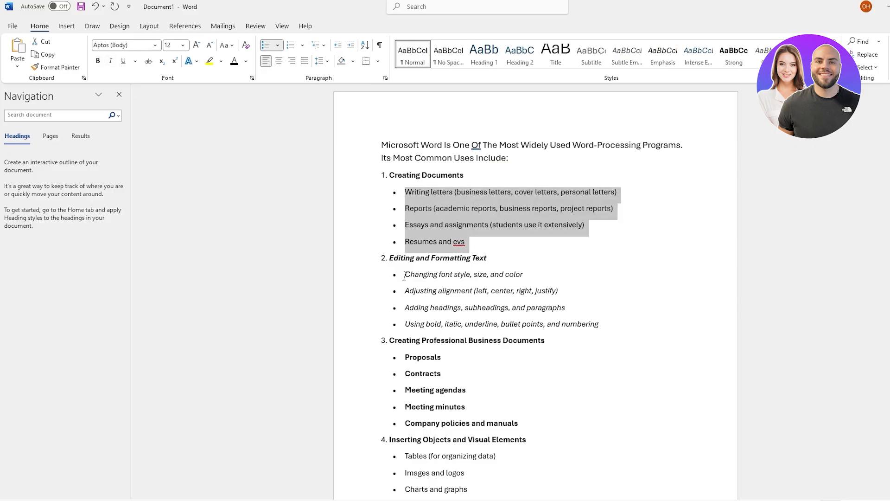
drag(404, 276, 517, 424)
key(ctrl+i)
key(ctrl+b)
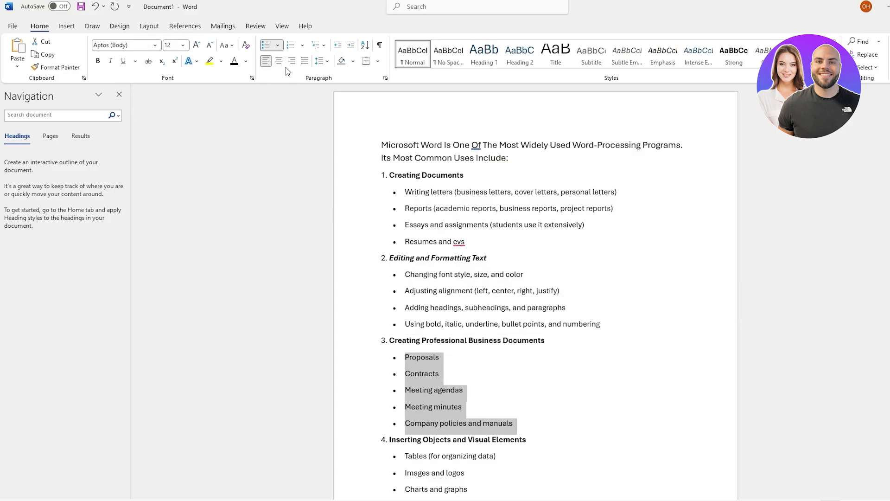
- Remove the bullets from the items under "Creating Professional Business Documents"
click(266, 45)
click(266, 46)
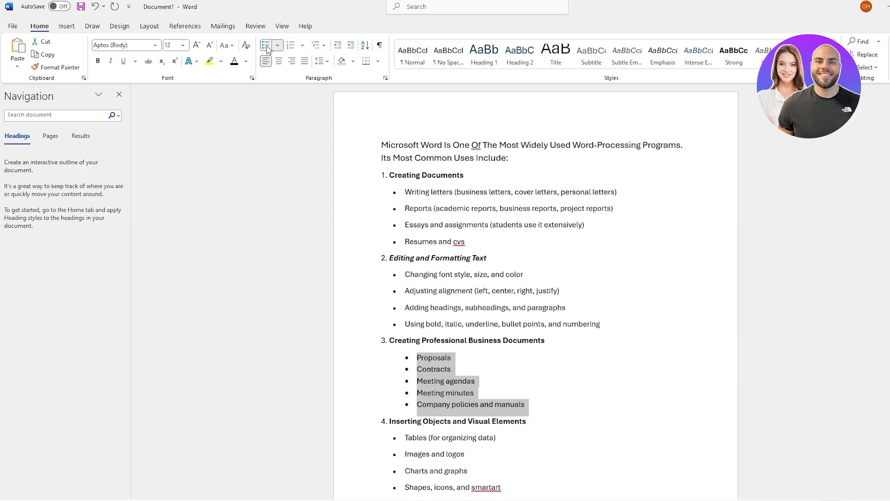
click(266, 46)
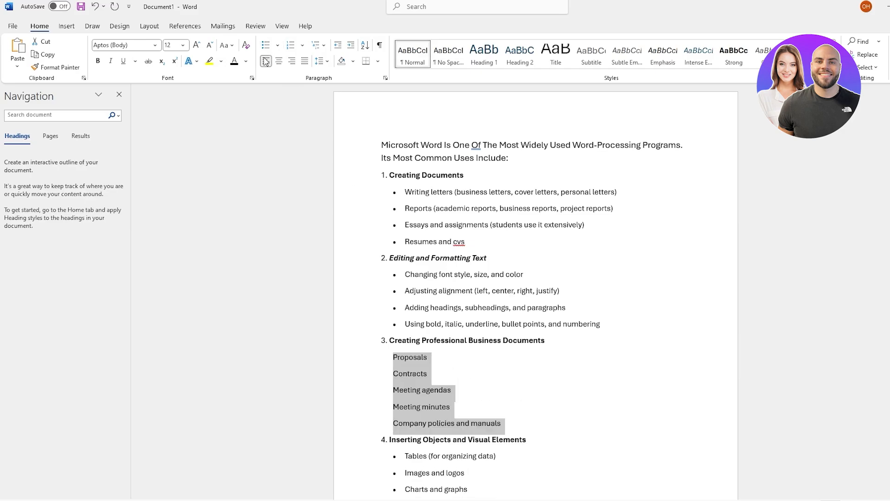
- Use Format Painter to copy the unbulleted formatting onto the list items in sections 1, 2 and 4
click(60, 67)
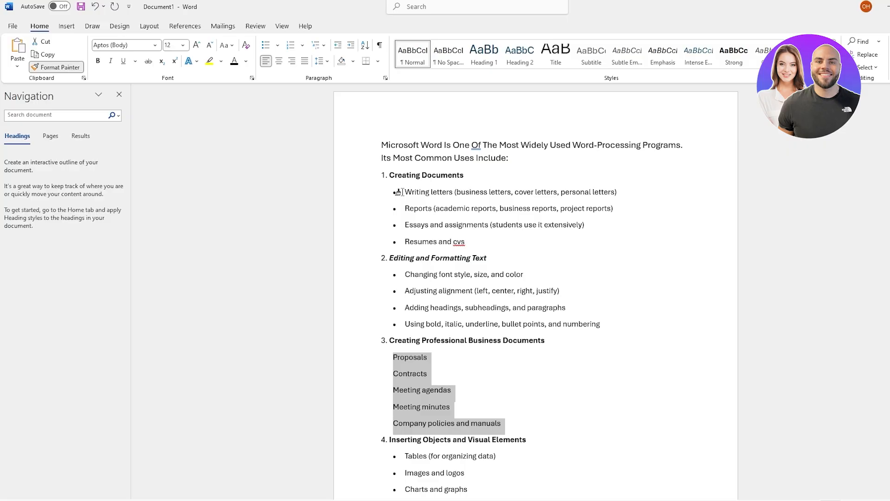
drag(400, 192, 465, 242)
drag(404, 278, 579, 323)
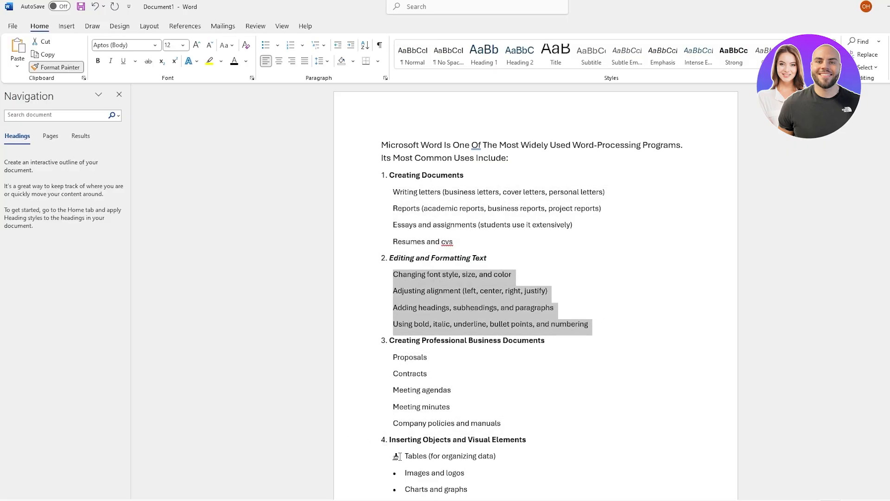
mouse_move(405, 456)
mouse_down()
mouse_move(487, 478)
mouse_move(469, 386)
mouse_move(446, 367)
mouse_up()
scroll(440, 357, up, 3)
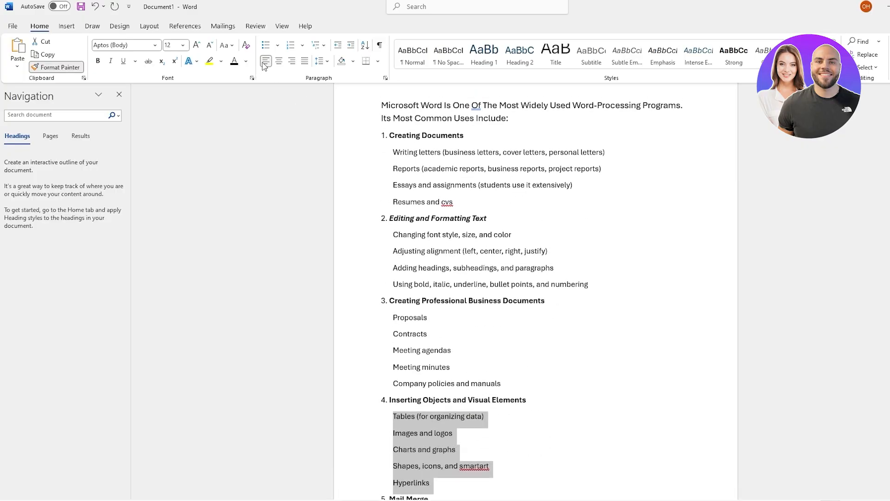
click(44, 68)
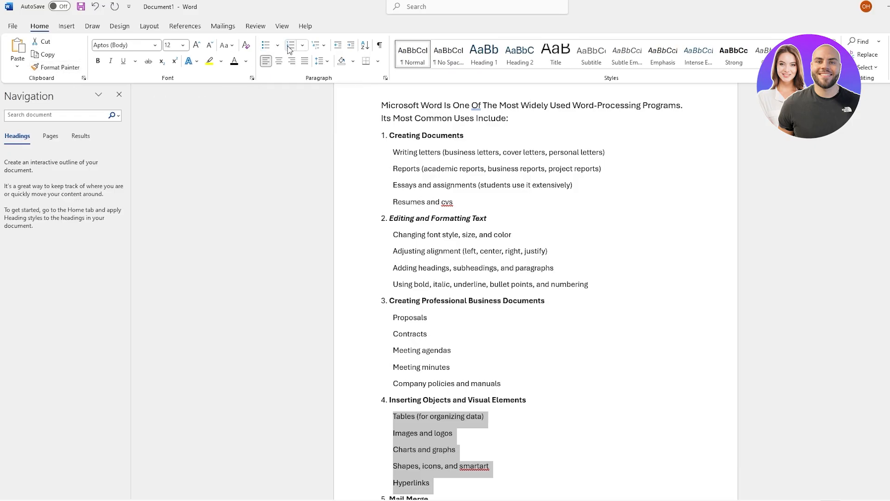
- Examine the available numbering formats and multilevel list styles without applying one
click(302, 46)
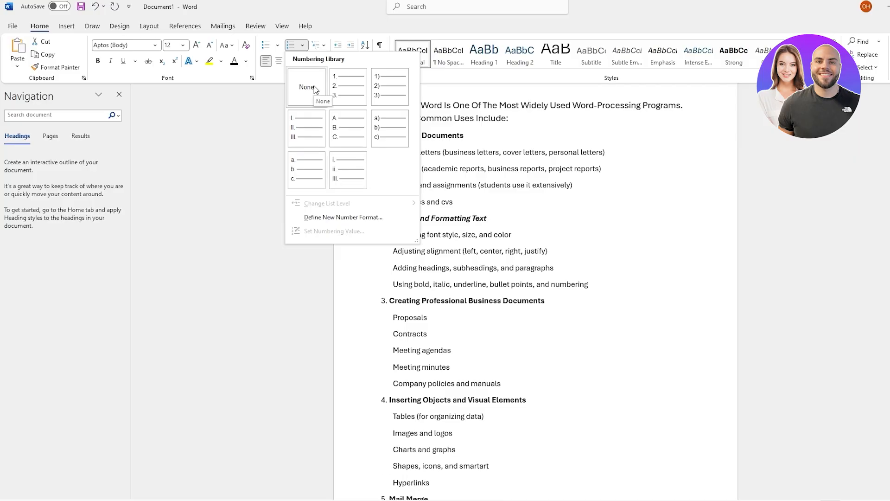
click(324, 46)
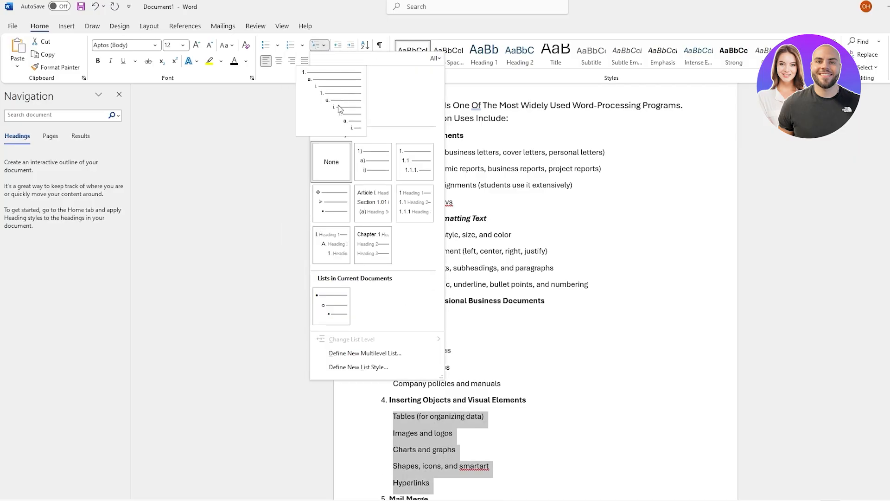
mouse_move(362, 168)
mouse_move(410, 170)
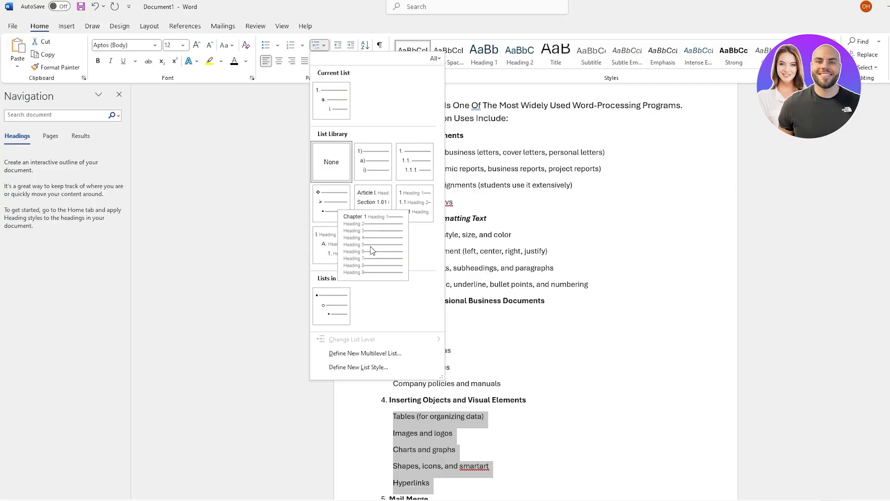
click(278, 76)
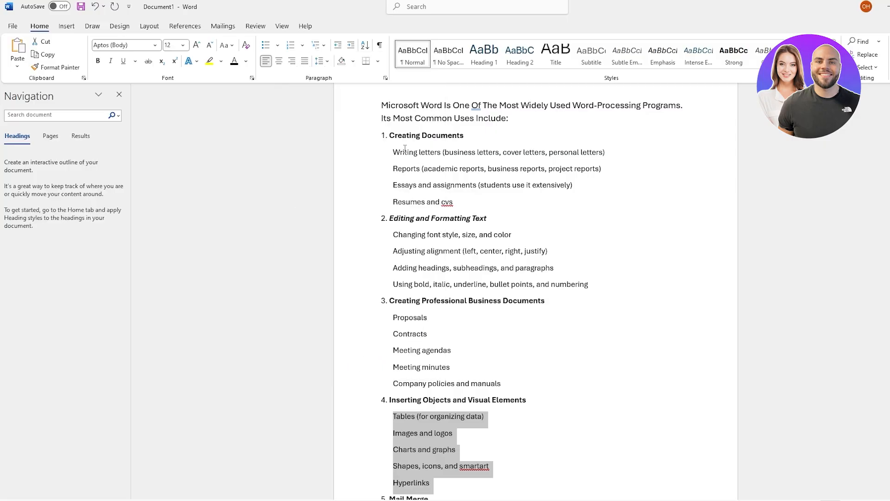
- Turn the four items under "Creating Documents" into a bulleted list
drag(392, 150, 458, 204)
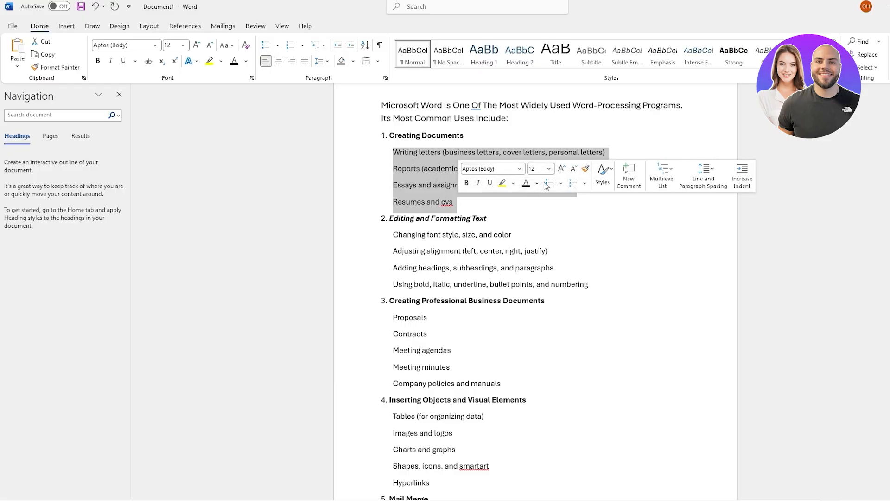
click(266, 48)
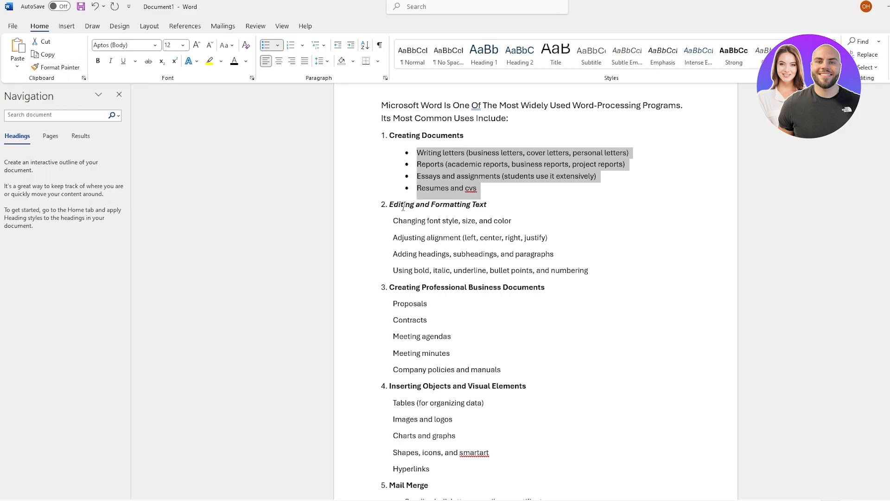
- Try to format the items under "Editing and Formatting Text" with Format Painter
drag(392, 218, 588, 272)
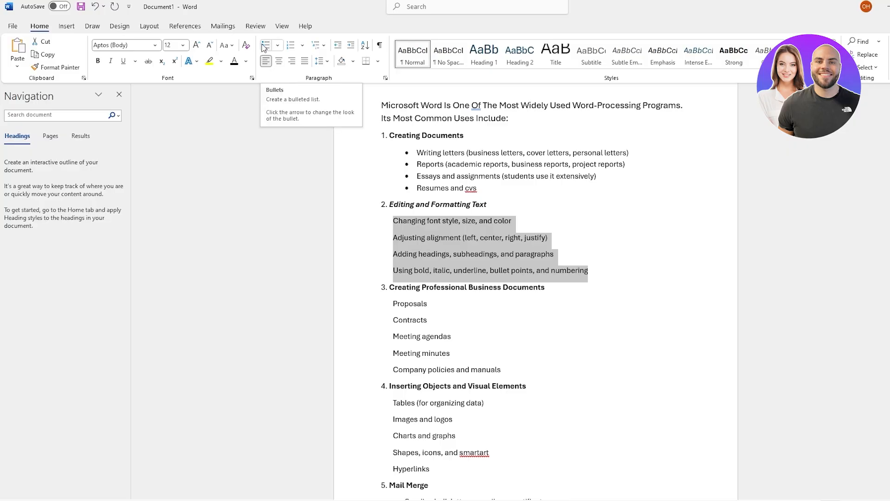
click(60, 71)
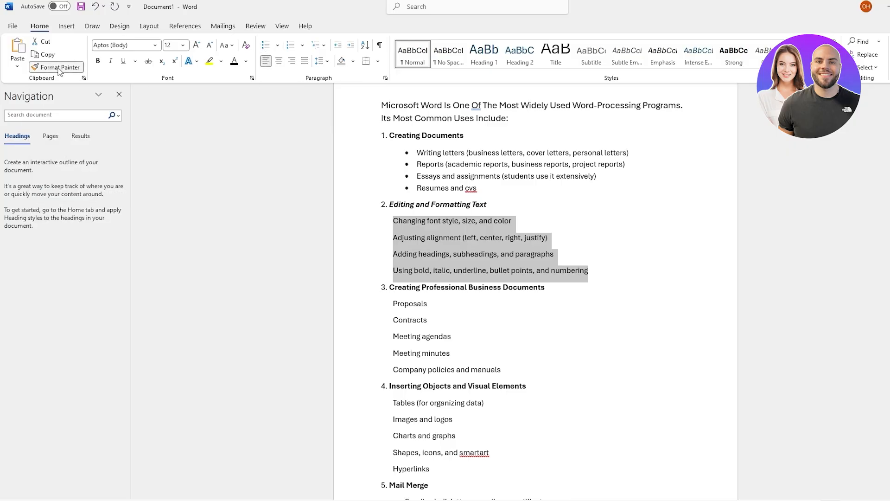
click(391, 223)
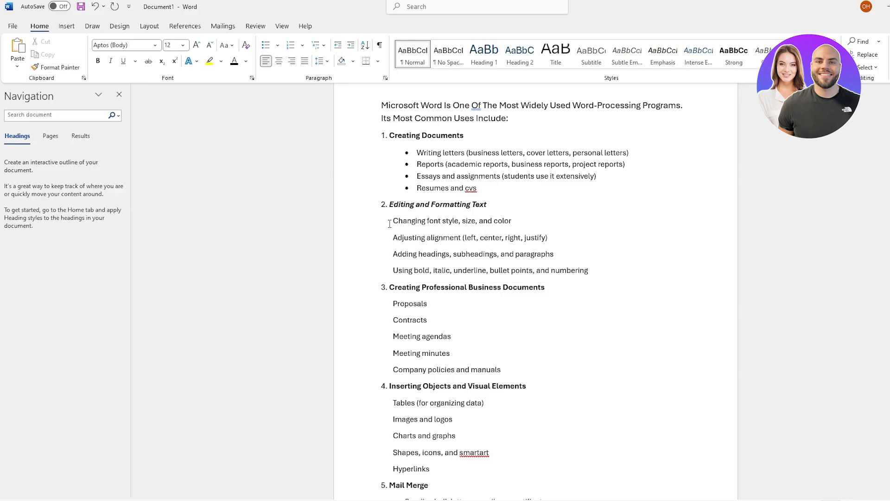
- Bullet the first item under "Editing and Formatting Text" and copy its formatting with Format Painter onto the remaining list items in sections 2 to 5
click(266, 47)
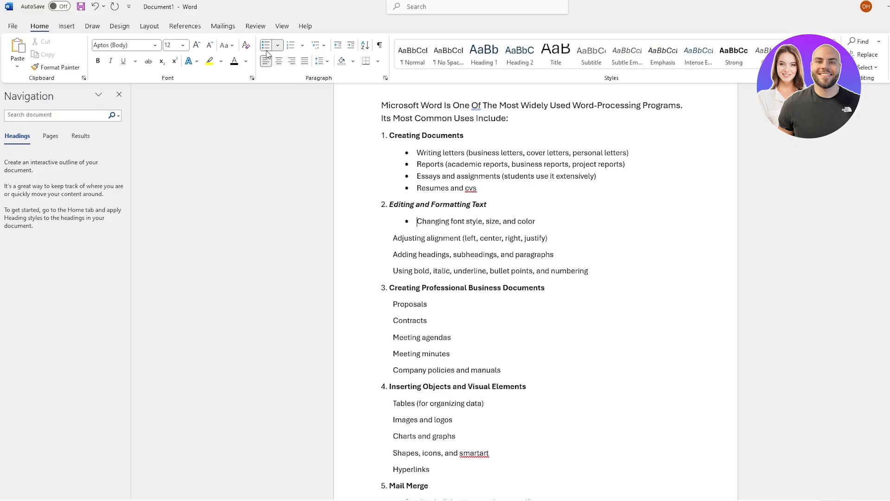
click(61, 68)
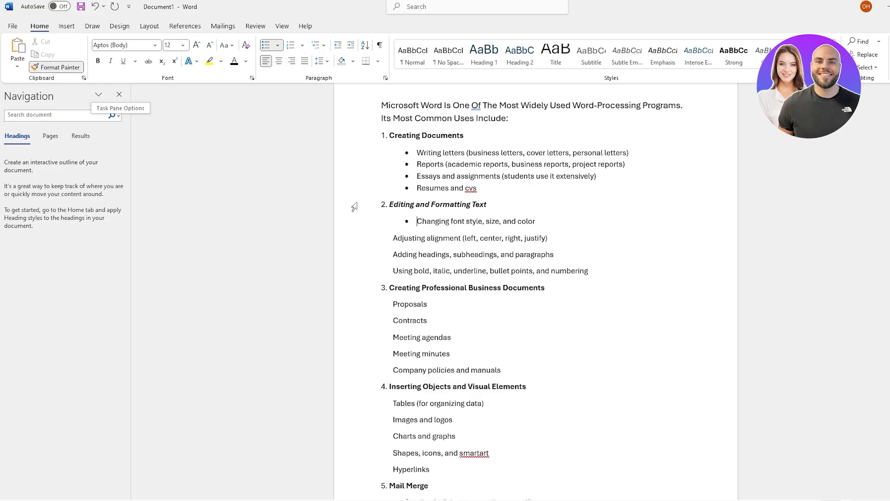
drag(392, 237, 591, 273)
drag(391, 295, 479, 361)
mouse_move(395, 376)
mouse_down()
mouse_move(489, 426)
mouse_move(478, 440)
mouse_up()
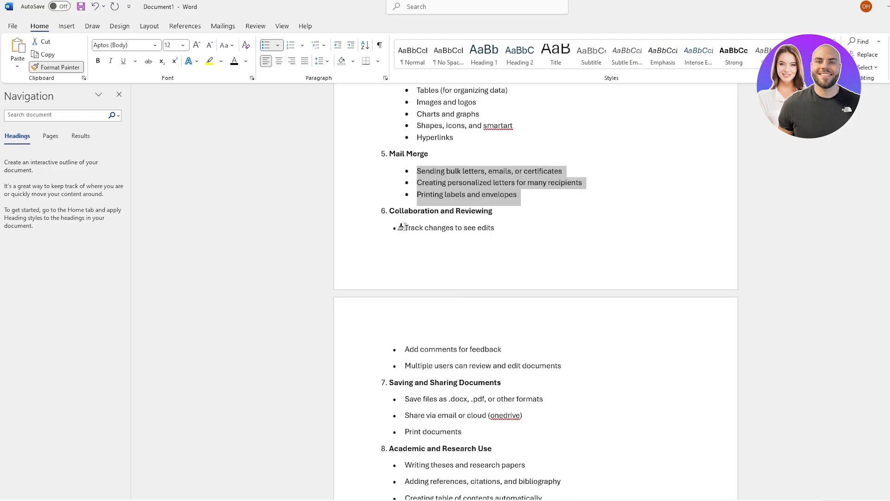
- Apply the copied bullet formatting with Format Painter to the items in sections 6 to 8 and to "Using ready-made templates for:"
mouse_move(402, 227)
mouse_down()
mouse_move(471, 324)
mouse_move(558, 368)
mouse_up()
scroll(510, 357, down, 1)
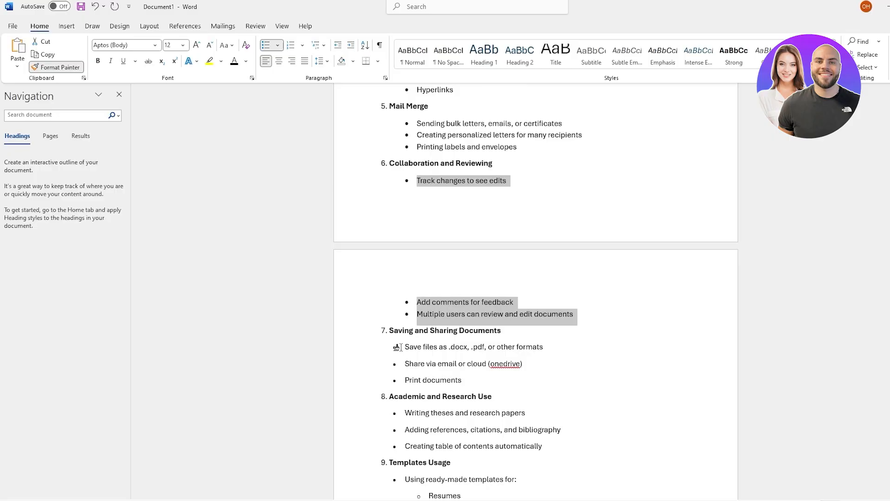
drag(402, 347, 460, 378)
scroll(457, 374, down, 2)
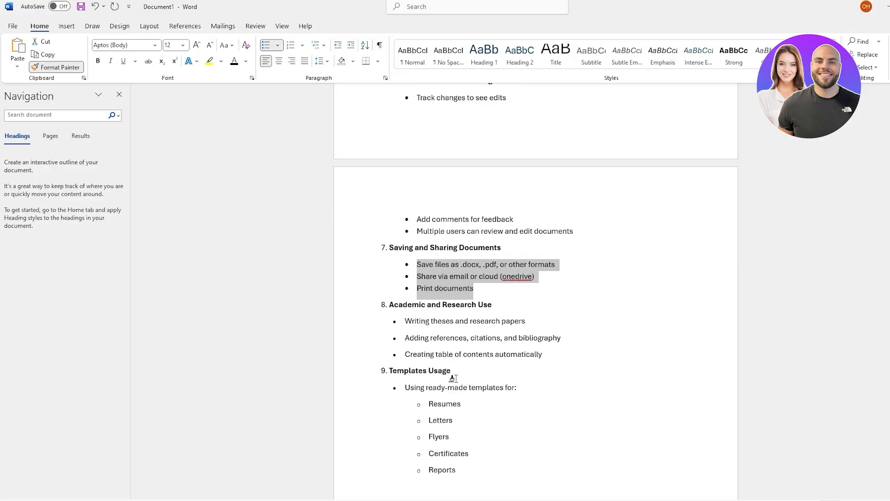
mouse_move(403, 309)
mouse_down()
mouse_move(480, 342)
mouse_move(547, 349)
mouse_up()
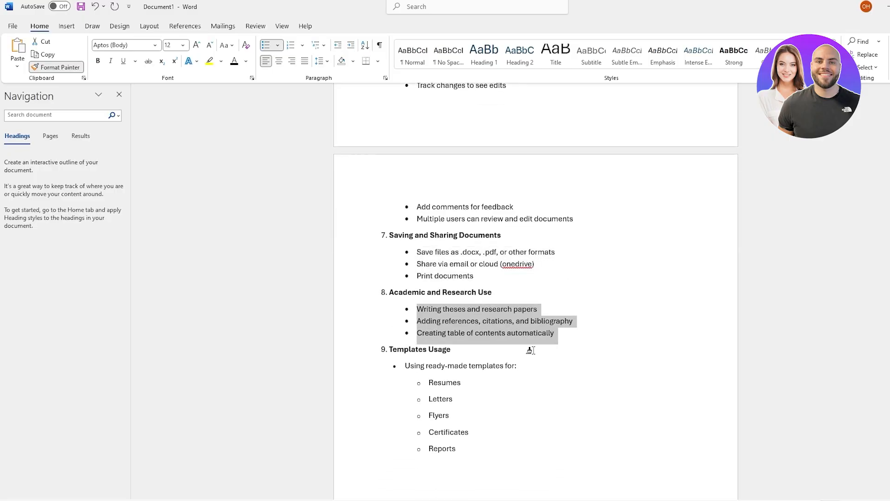
drag(405, 367, 516, 373)
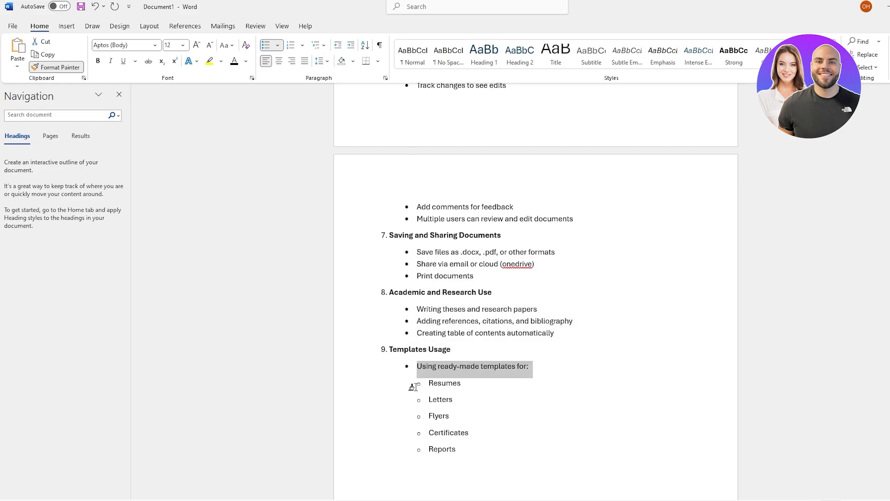
- Examine the available numbering formats, multilevel list styles and bullet symbols without applying one
scroll(483, 423, down, 3)
click(305, 46)
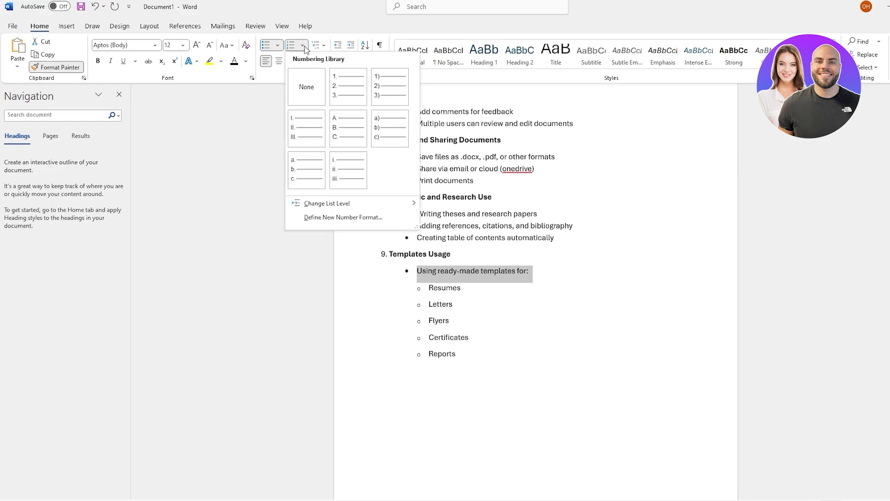
click(320, 45)
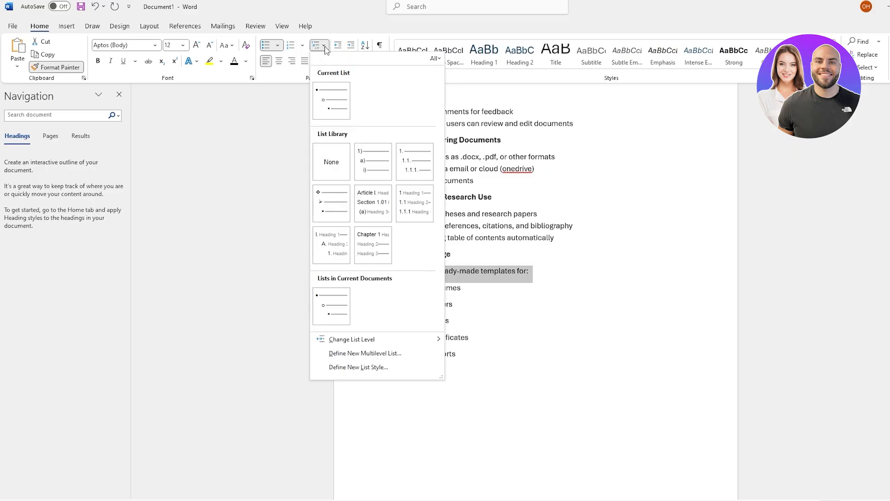
mouse_move(420, 160)
mouse_move(351, 211)
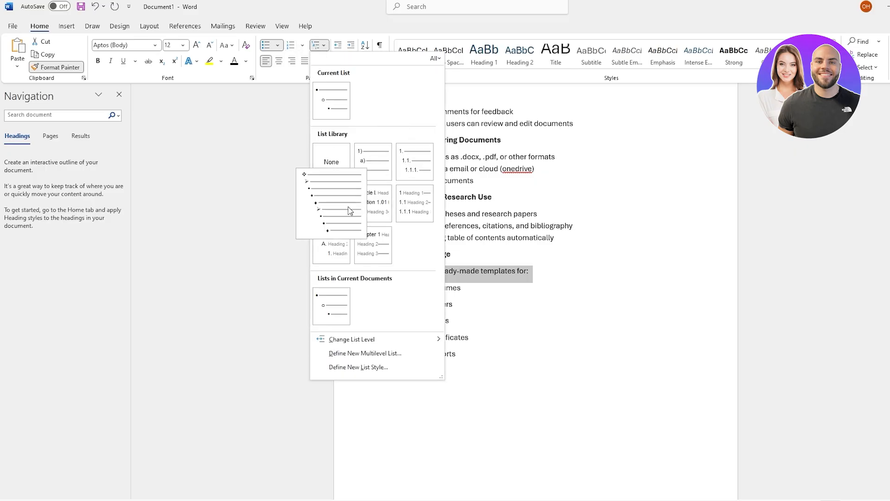
click(279, 46)
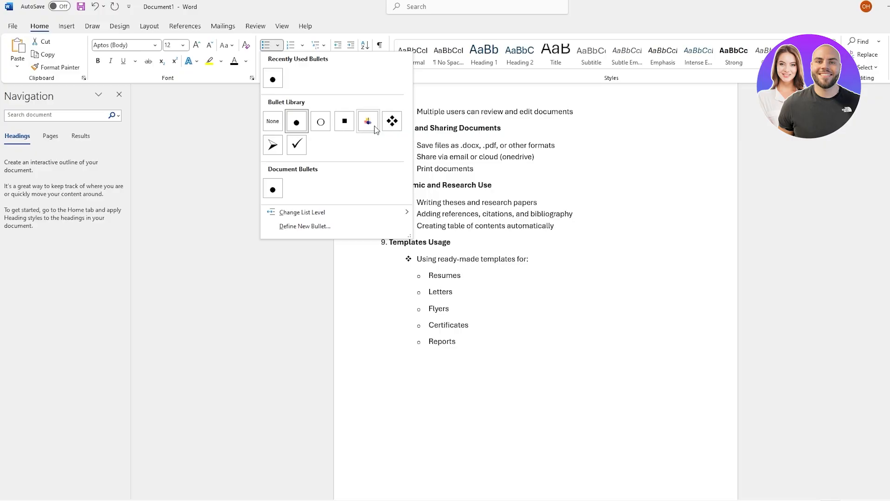
click(279, 45)
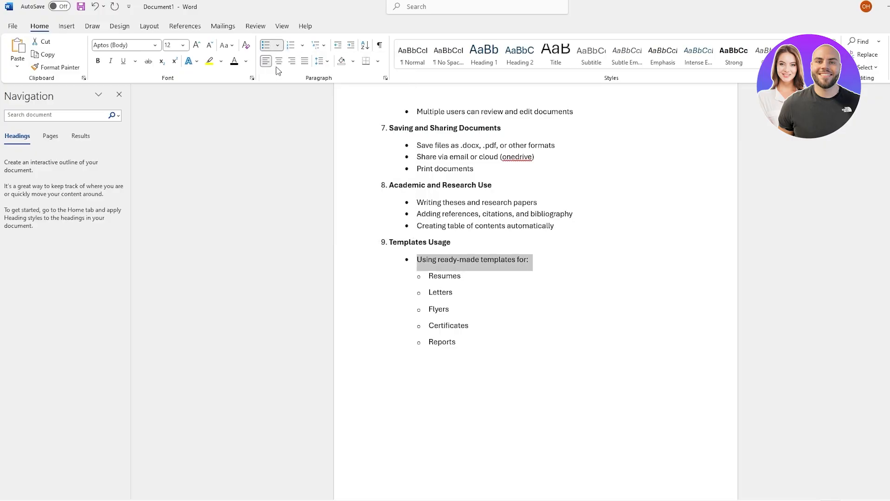
- Change the five template types from "Resumes" to "Reports" to solid round bullets, and view the alternative bullet and numbering formats
drag(429, 275, 462, 348)
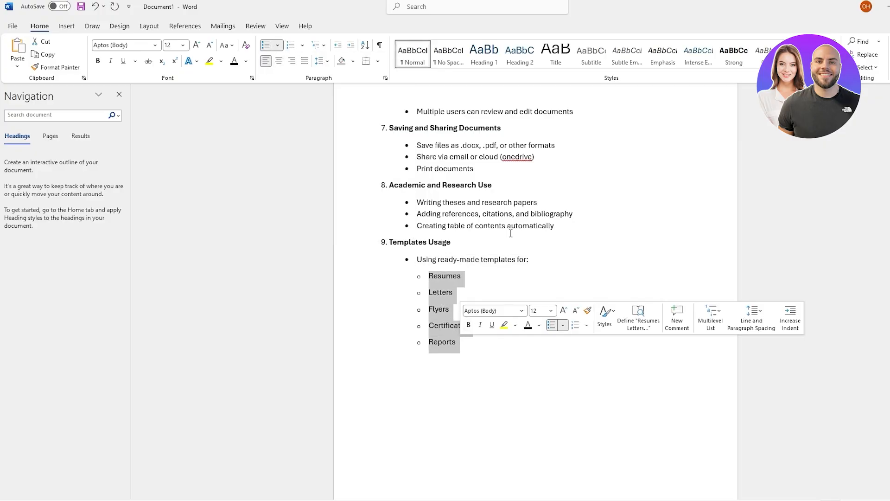
click(552, 325)
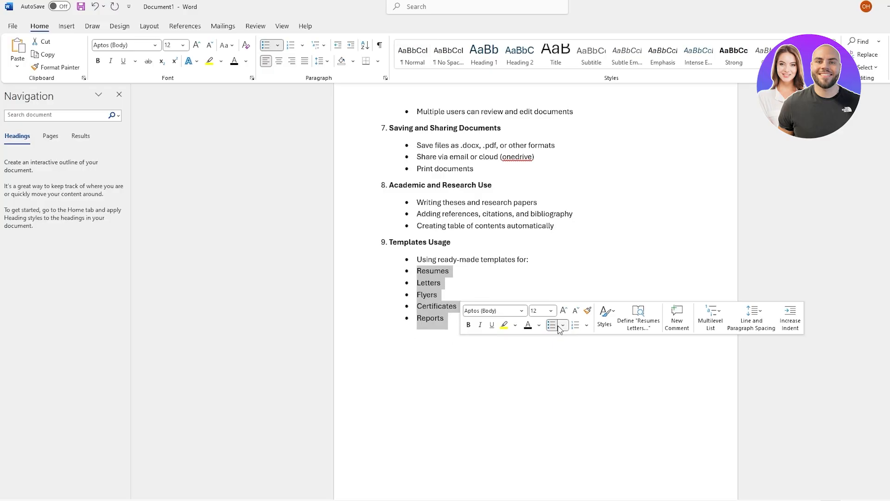
click(563, 326)
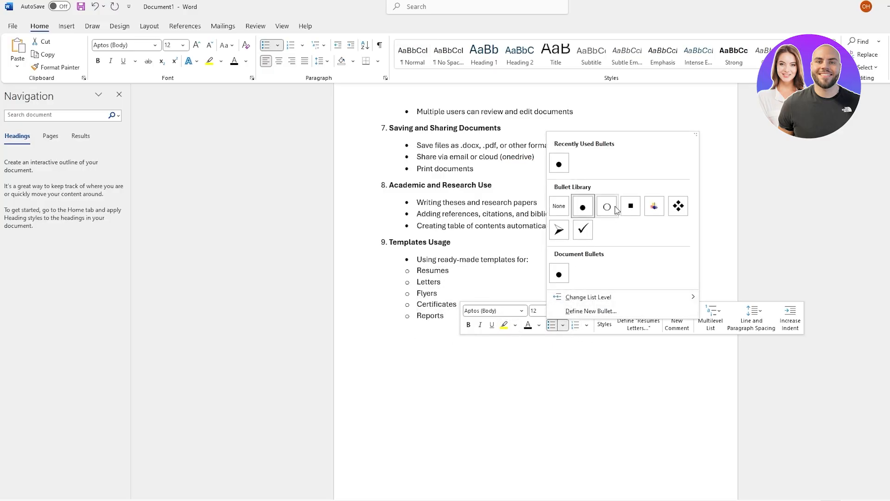
click(587, 325)
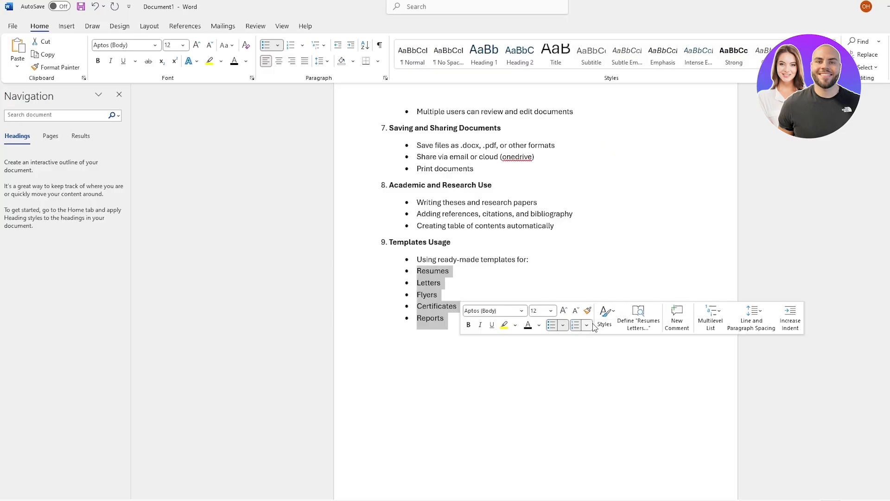
click(587, 325)
click(590, 325)
- Review the bulleted lists from section 1 through section 9
scroll(457, 311, up, 20)
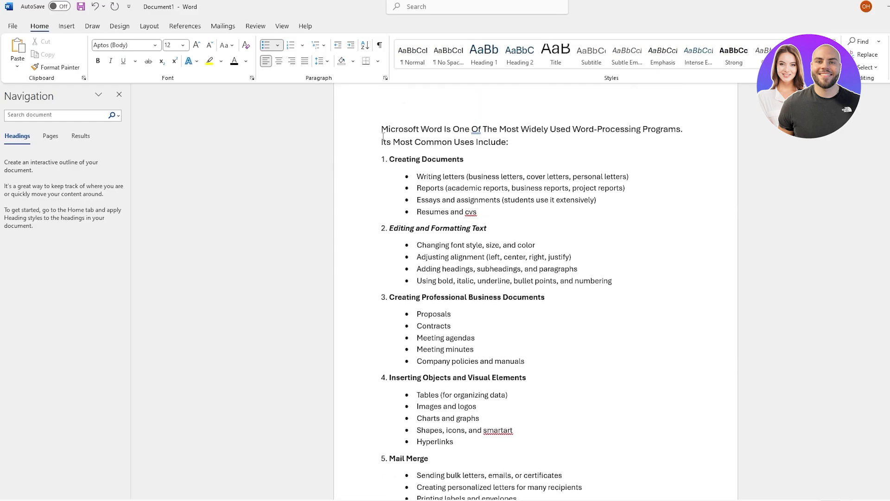
scroll(583, 272, down, 5)
drag(394, 163, 597, 304)
click(596, 305)
scroll(480, 420, down, 5)
drag(446, 392, 448, 298)
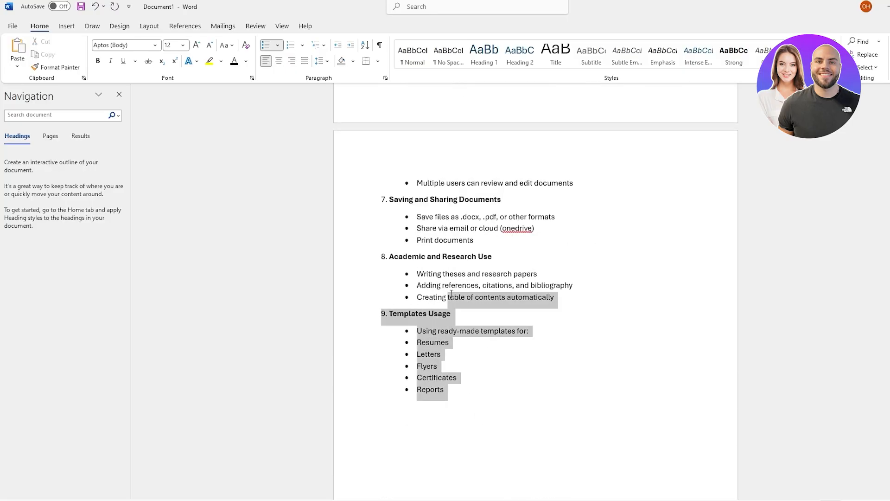
click(469, 382)
- Select everything from "1. Creating Documents" through "Reports", try center and right alignment, and justify the text
scroll(468, 382, up, 10)
scroll(446, 306, up, 2)
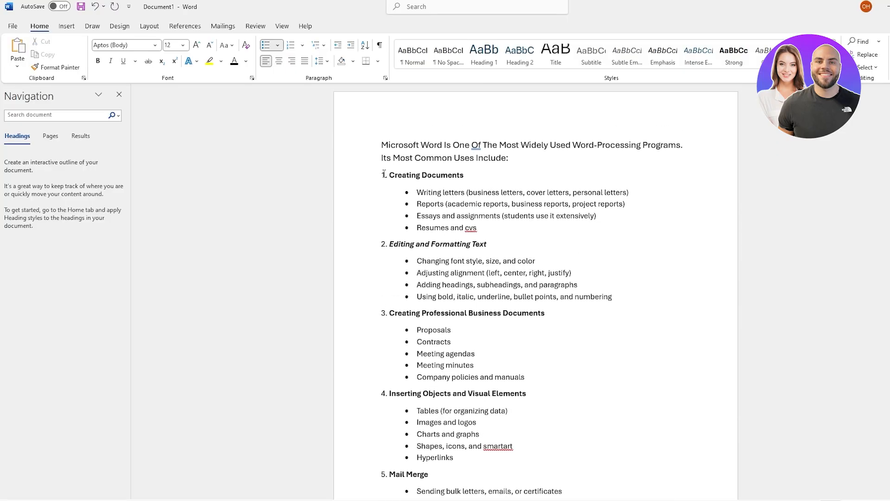
scroll(503, 312, down, 10)
scroll(507, 339, down, 1)
shift+click(454, 241)
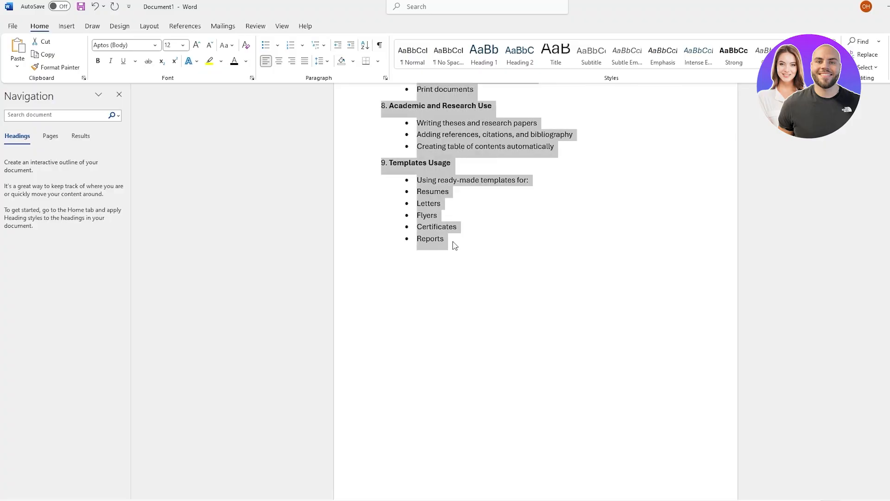
scroll(454, 243, up, 8)
scroll(461, 249, up, 10)
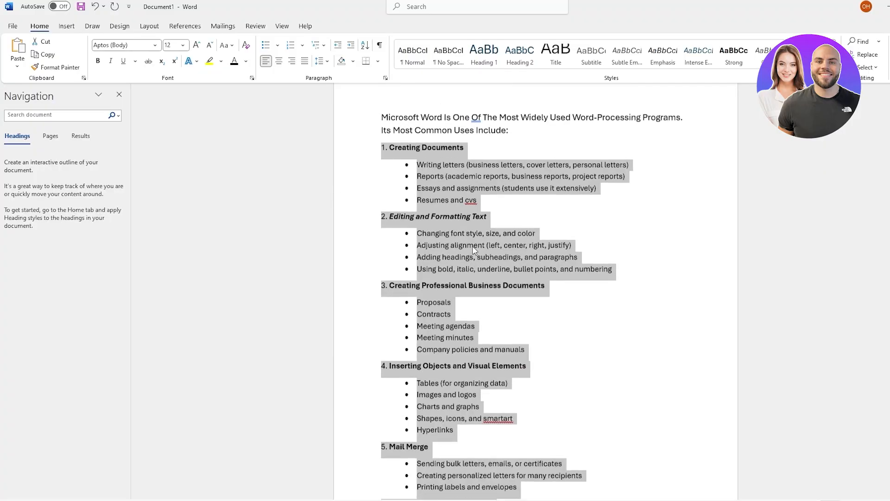
scroll(472, 408, down, 5)
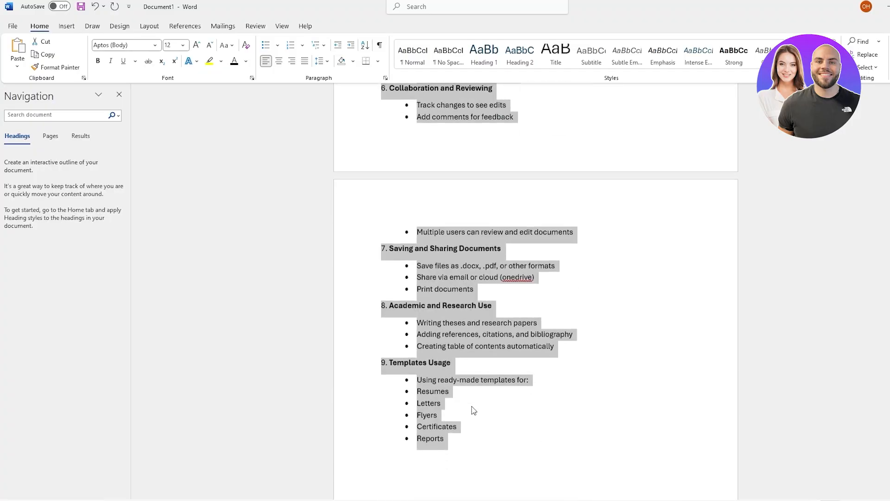
scroll(472, 409, up, 10)
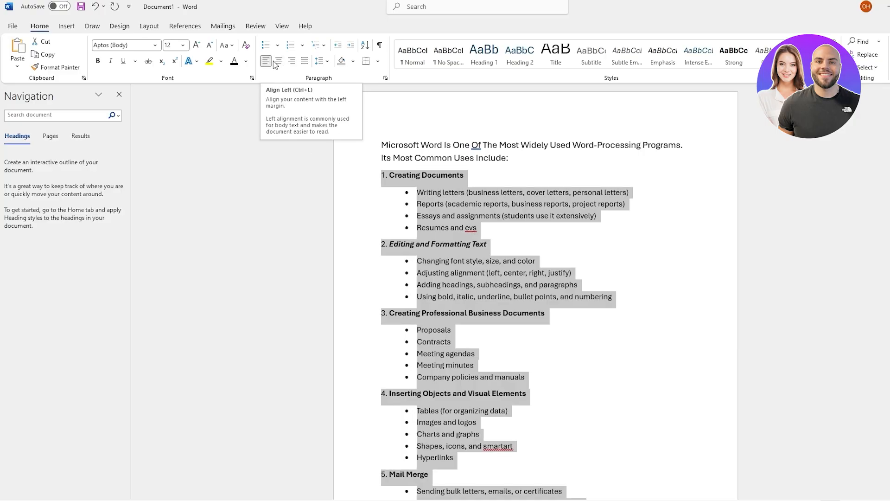
click(278, 62)
click(292, 61)
click(304, 61)
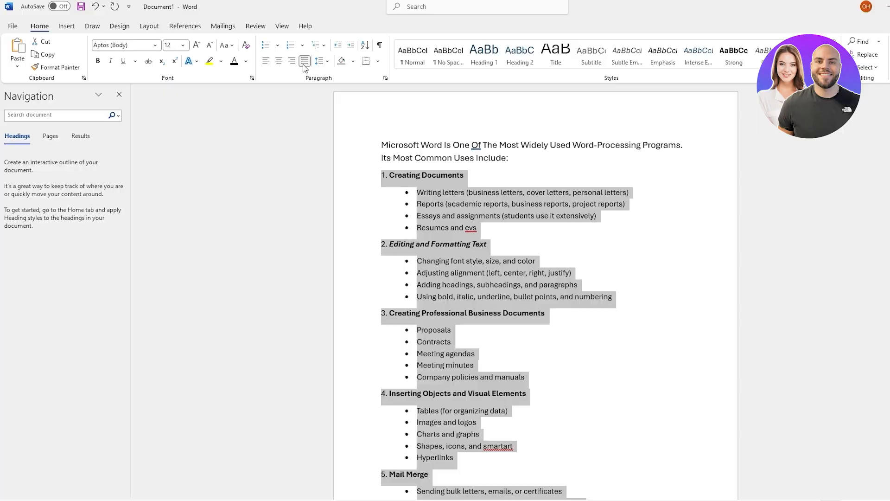
- Add space before the selected paragraphs and set their line spacing to 1.5
click(328, 63)
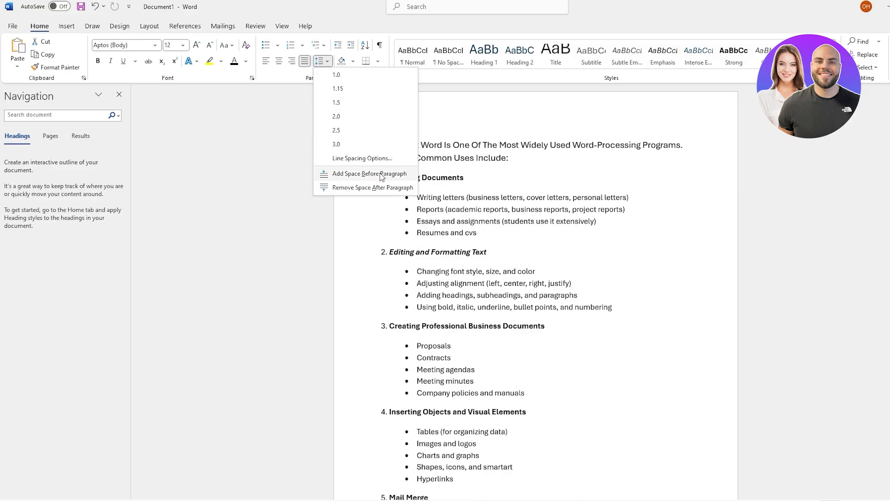
click(378, 179)
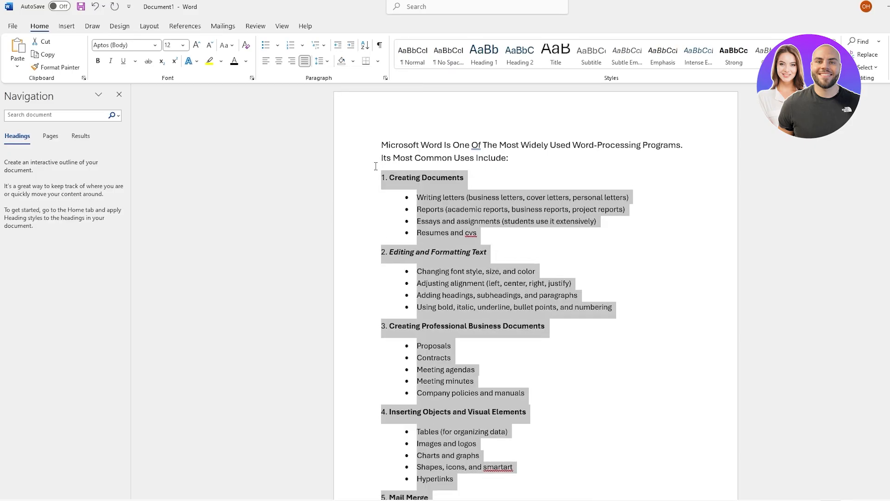
click(320, 61)
click(340, 101)
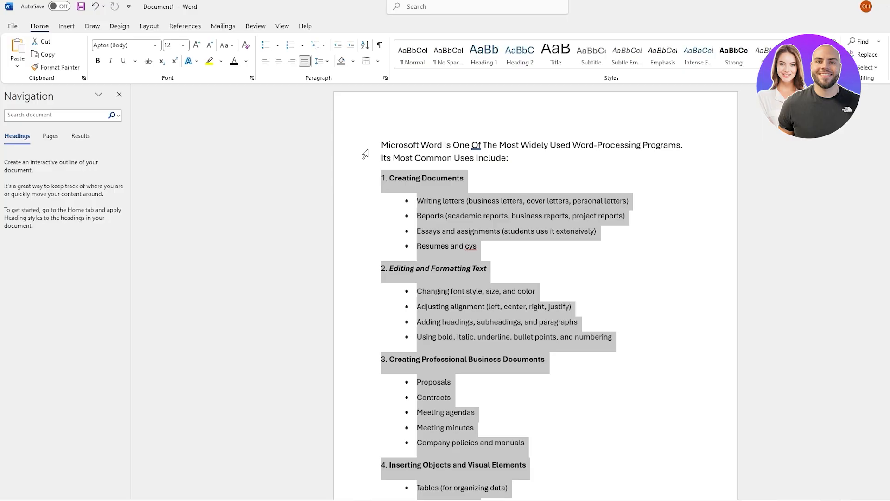
- Search the available commands for "mar" and "zoo", and leave the search without running any
click(417, 13)
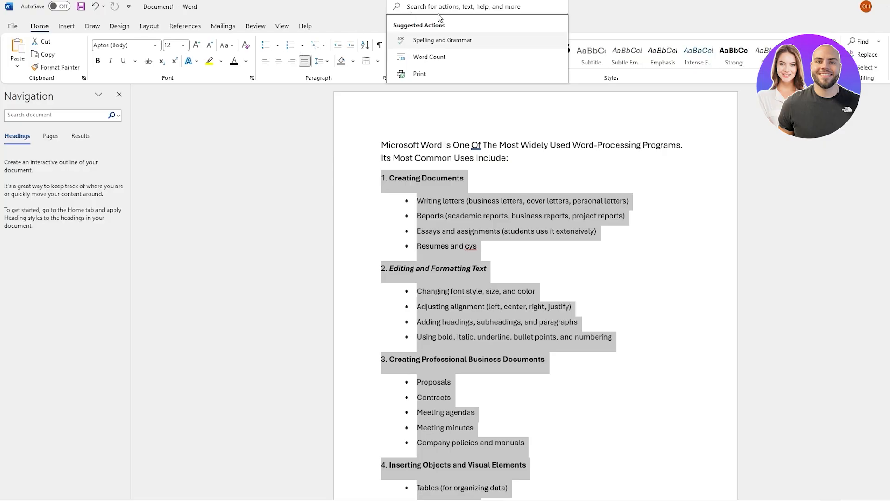
text(mar)
key(BackSpace)
key(BackSpace)
key(BackSpace)
text(zoo)
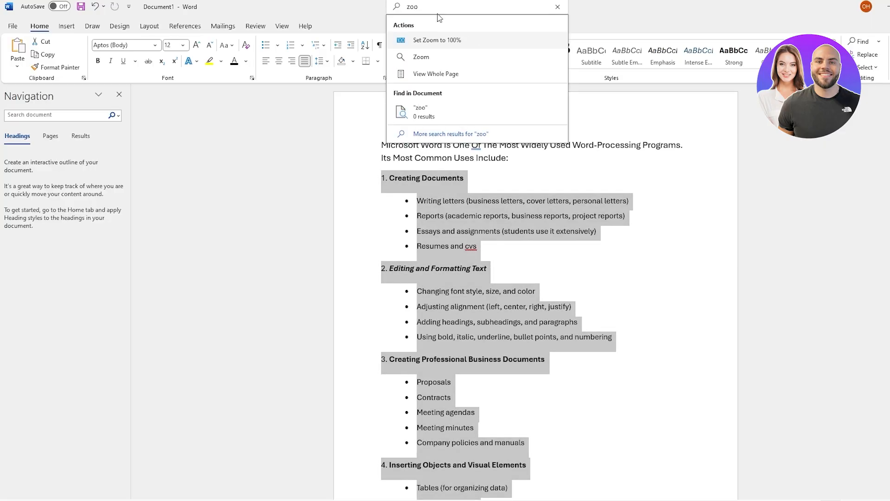
key(BackSpace)
key(BackSpace)
key(BackSpace)
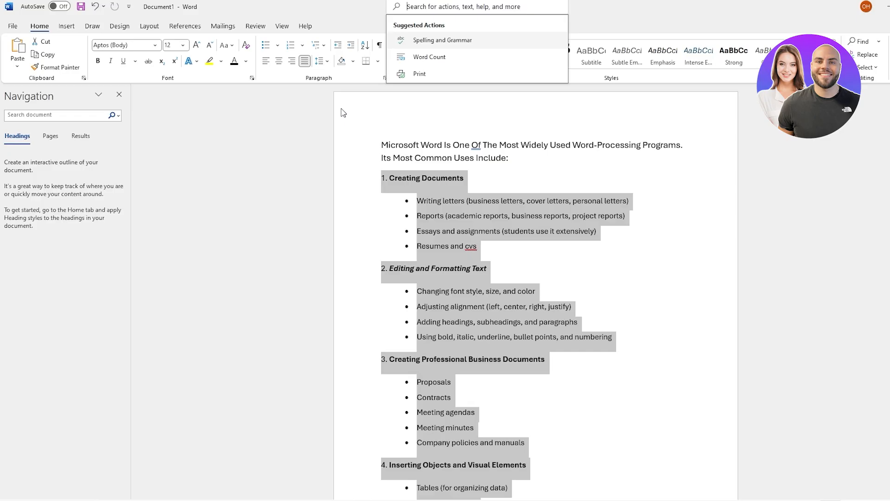
key(Escape)
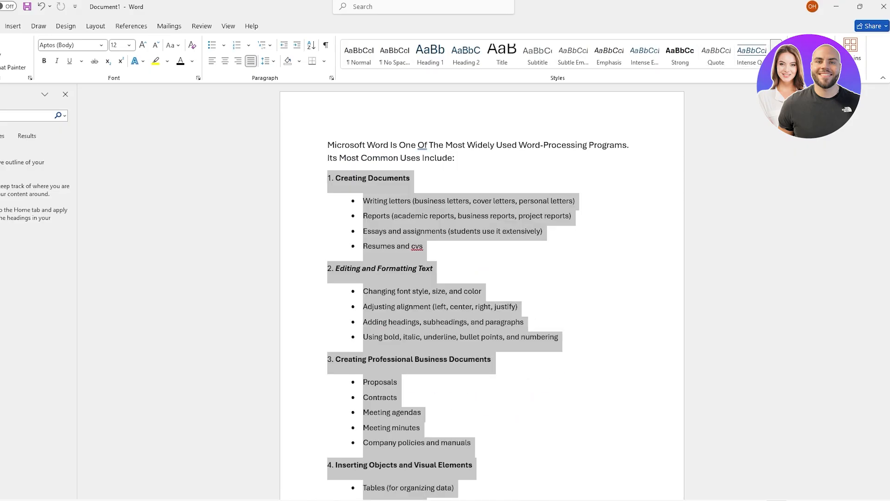
- Examine the full gallery of text styles without applying one
click(777, 65)
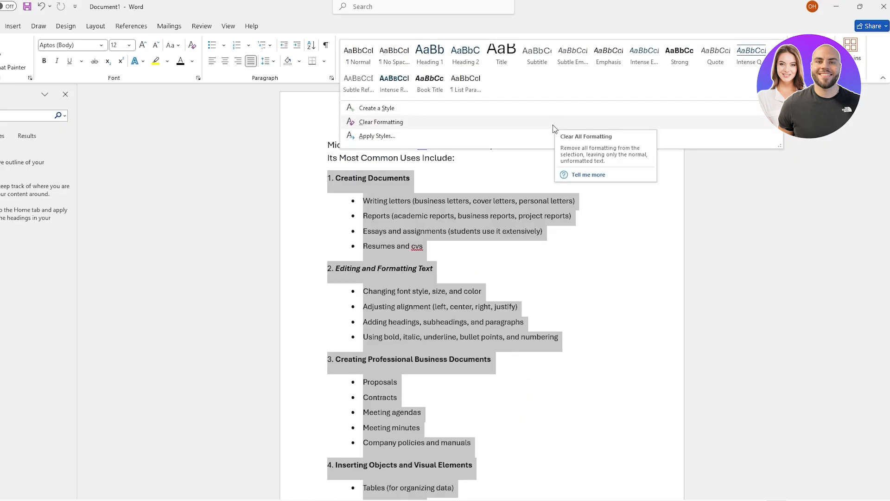
key(Escape)
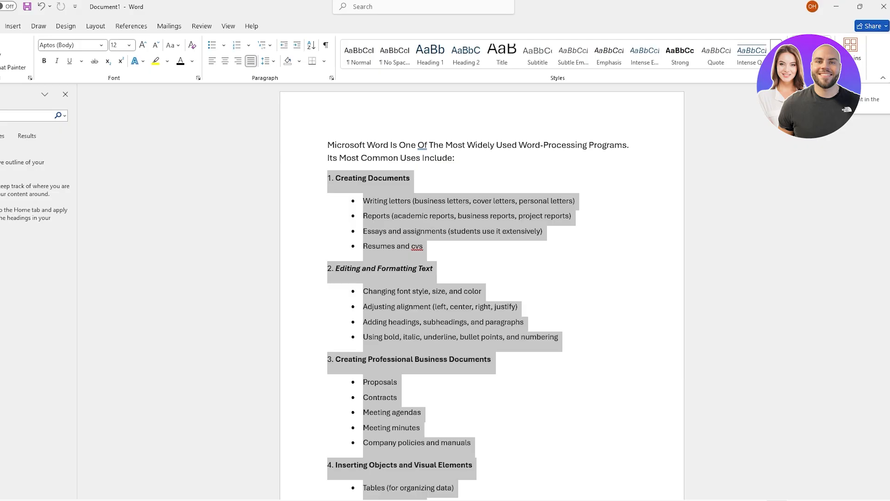
- Open the document search, clear its search text, and close the Navigation pane
key(ctrl+f)
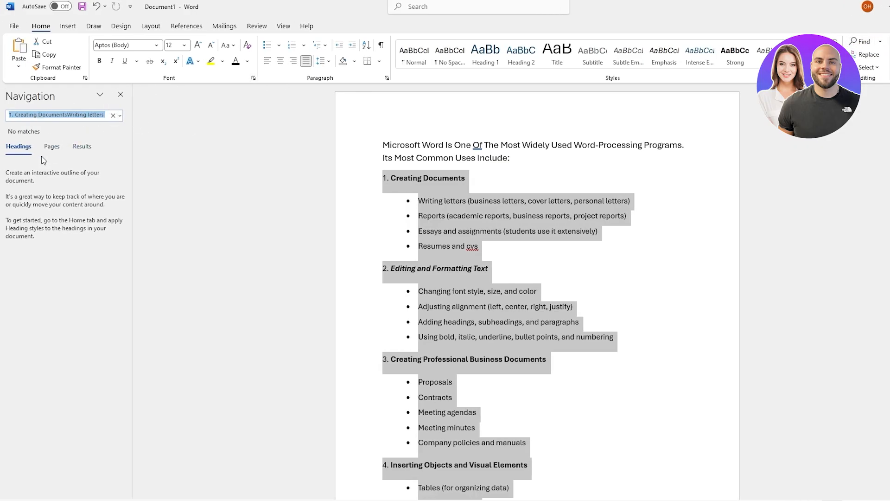
click(116, 117)
click(121, 98)
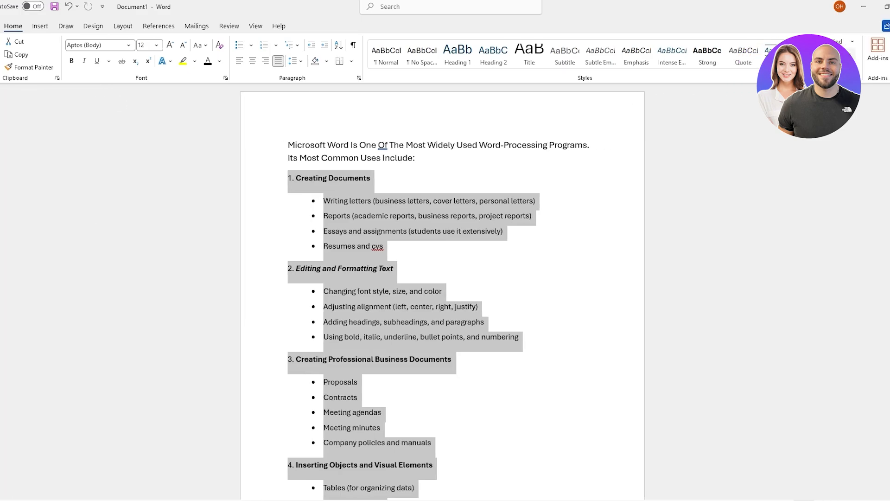
- Open Find and Replace, review its Find, Replace and Go To options, and search for "word"
key(ctrl+h)
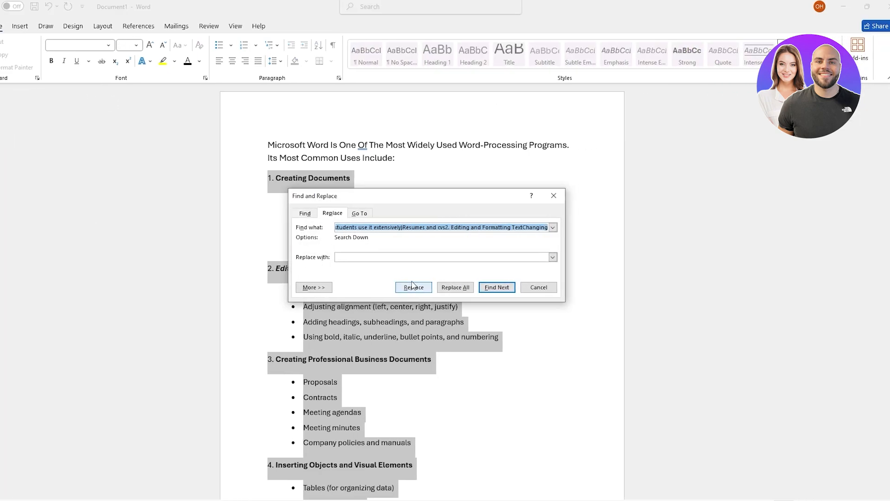
click(300, 213)
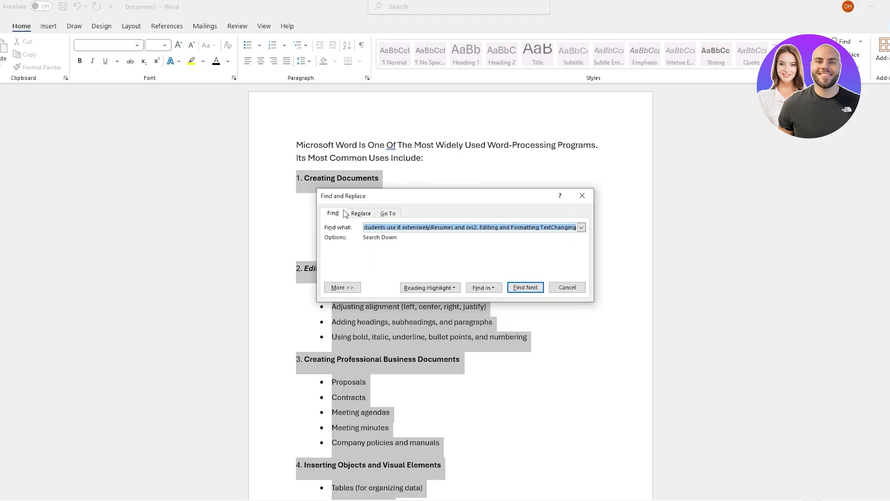
click(360, 213)
click(386, 212)
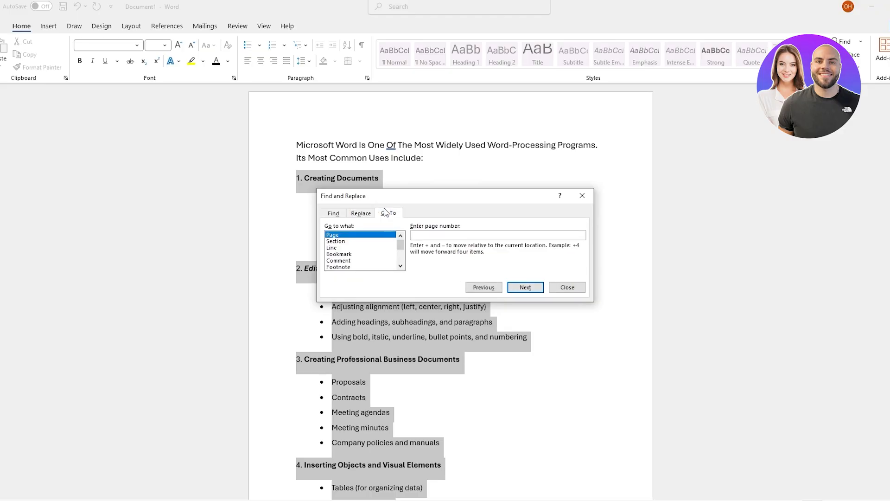
click(338, 213)
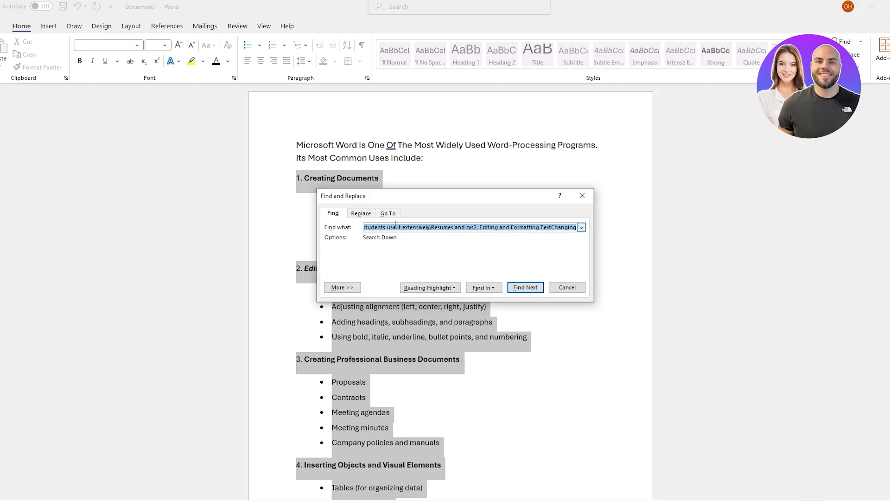
text(wor)
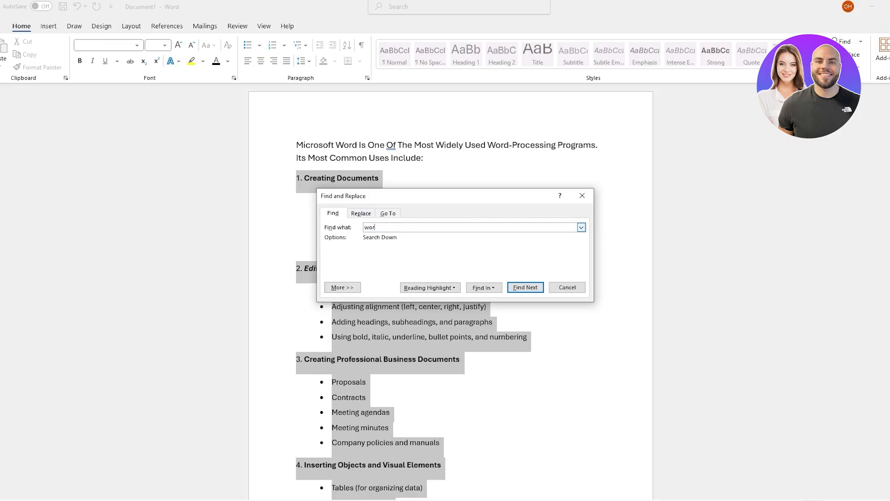
text(d)
key(Return)
click(479, 288)
- Search for "meeting" and go through each match until the search is finished
drag(401, 227, 351, 229)
text(meeting)
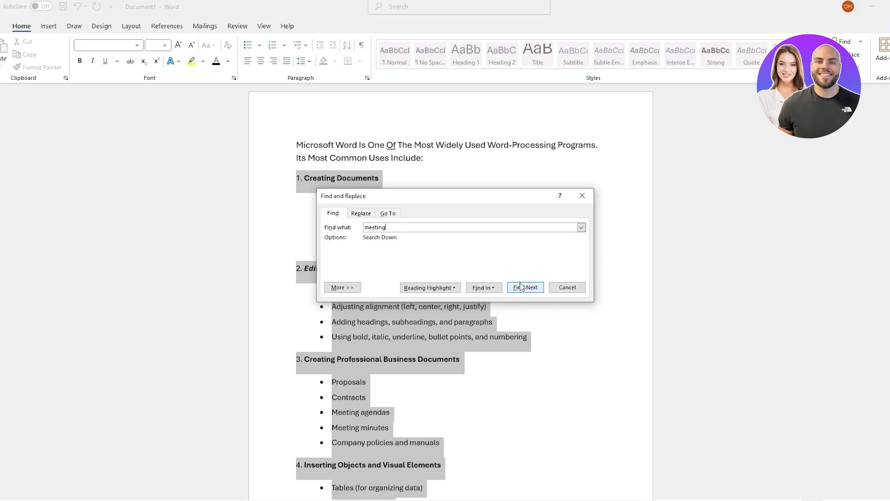
click(531, 294)
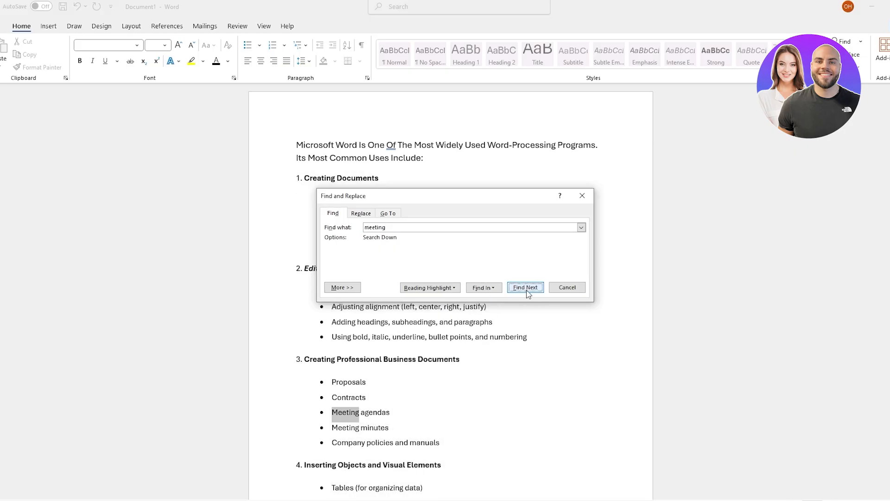
click(528, 293)
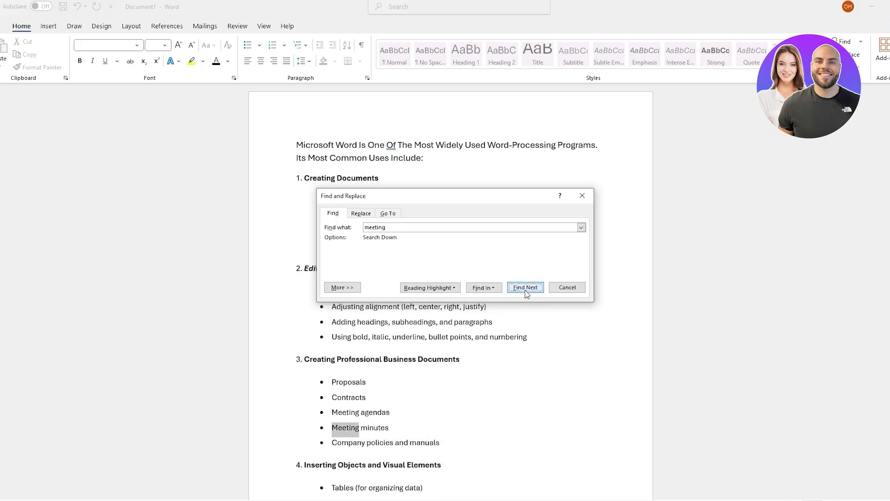
click(526, 291)
click(480, 285)
- Search the document for commas and go through several of the matches
scroll(353, 400, down, 6)
scroll(347, 429, up, 6)
double_click(403, 227)
text(,)
click(515, 287)
click(518, 287)
click(518, 288)
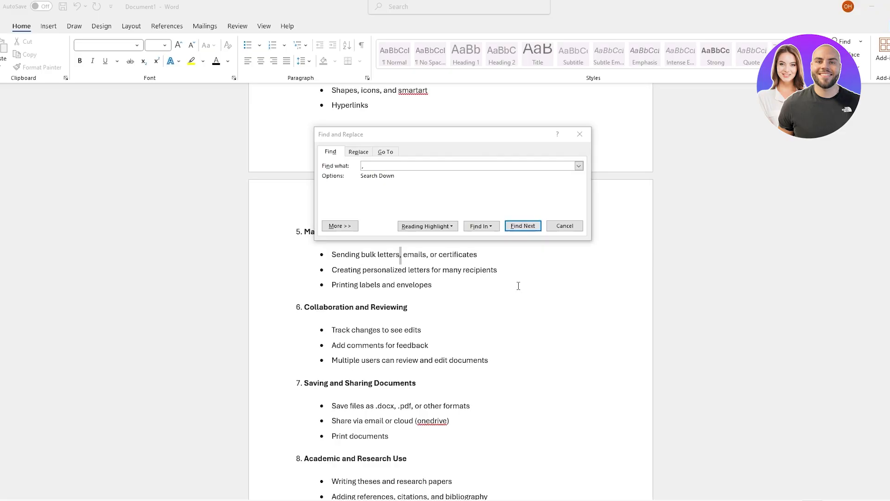
click(524, 226)
click(525, 226)
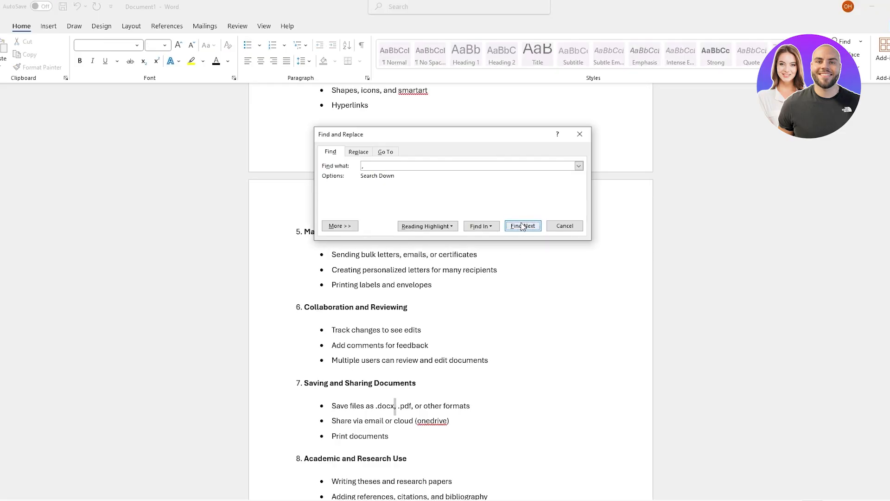
- Replace every comma in the whole document with two commas and review the changed paragraphs
click(362, 166)
key(BackSpace)
click(360, 155)
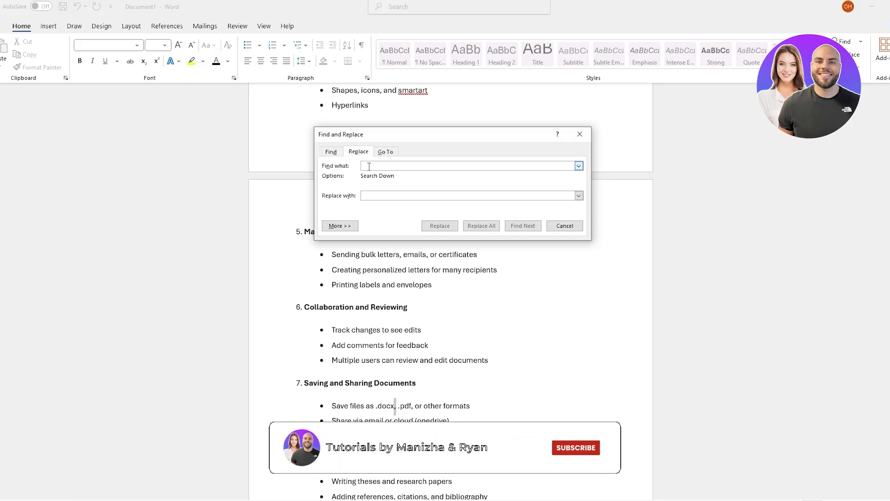
text(,)
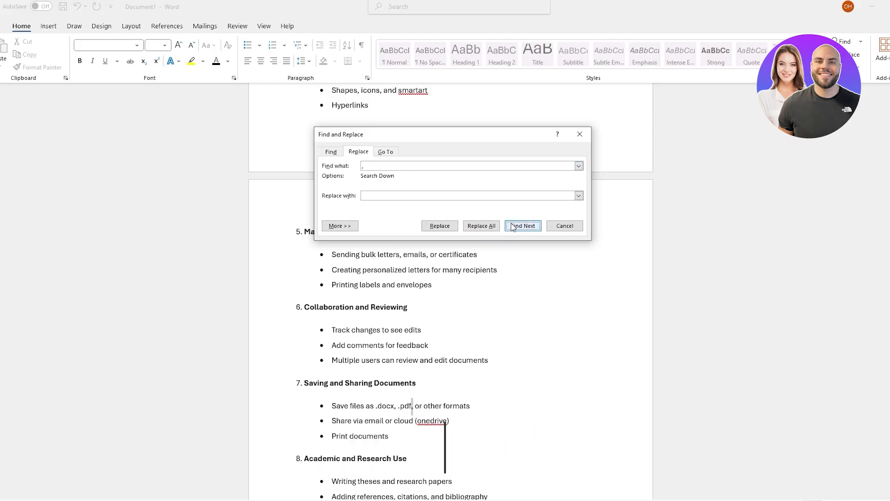
click(513, 226)
click(481, 227)
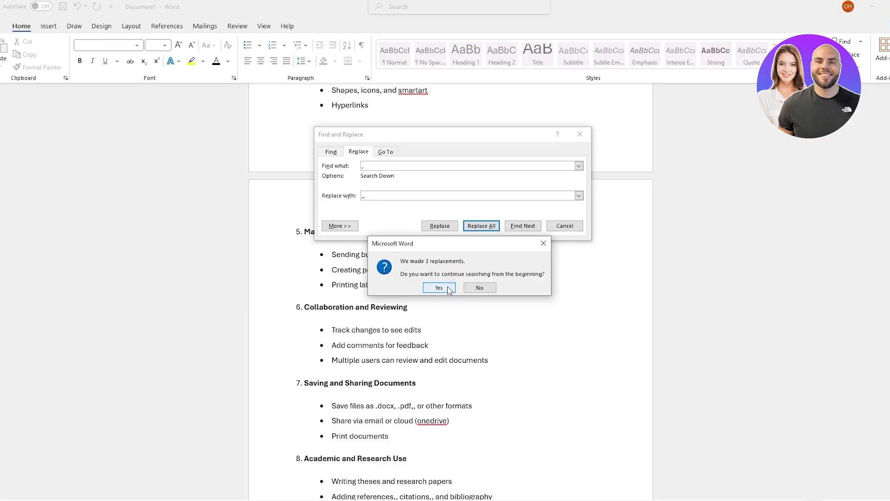
click(439, 288)
click(460, 285)
scroll(387, 297, up, 2)
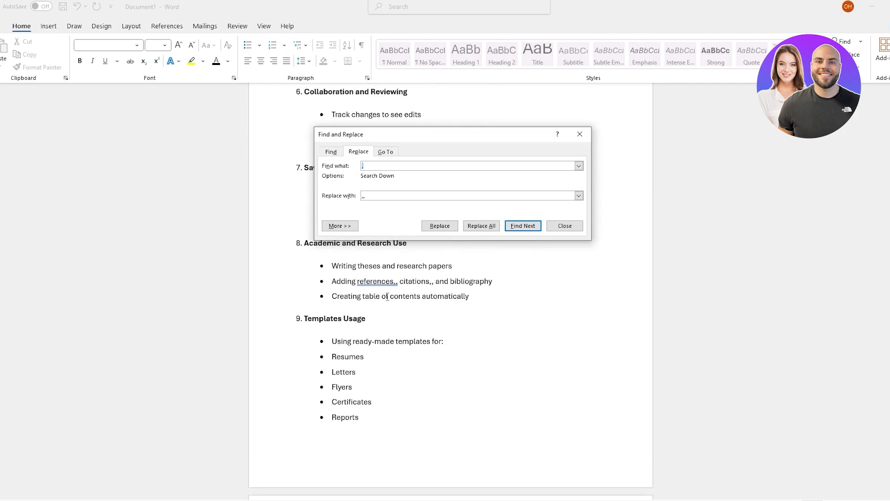
scroll(431, 286, up, 10)
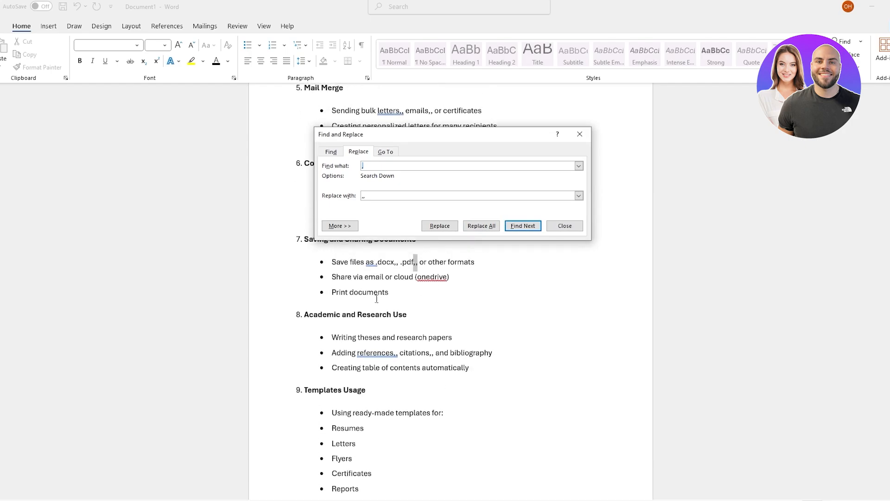
scroll(409, 391, up, 2)
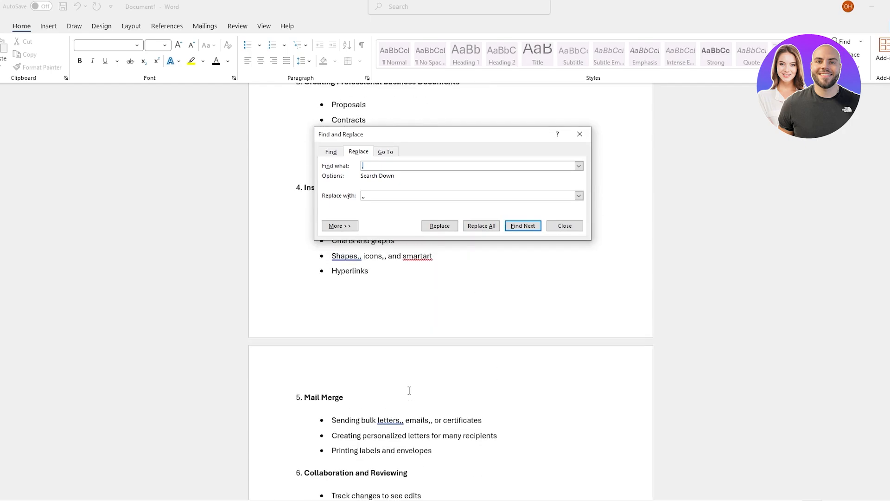
scroll(385, 256, up, 8)
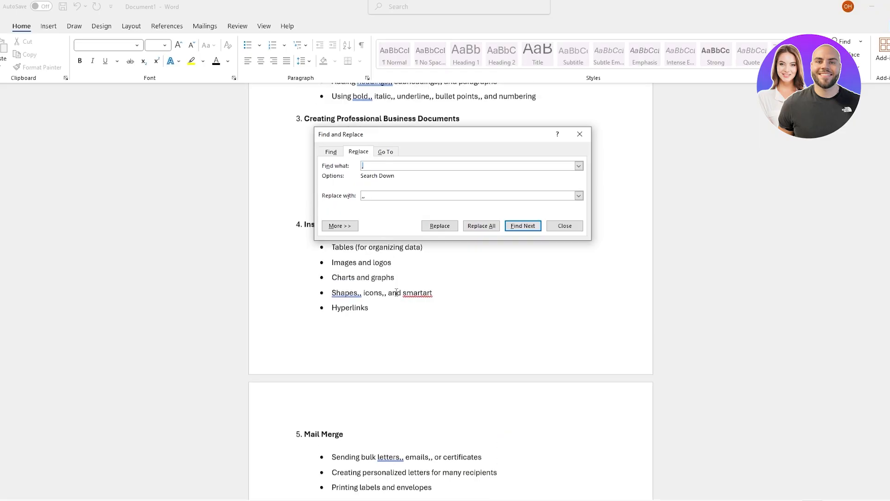
scroll(377, 305, up, 1)
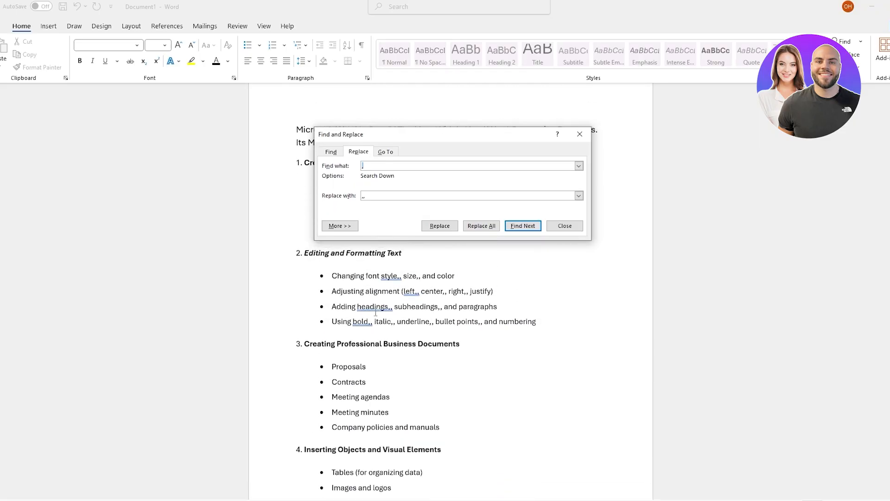
- Replace every double comma in the whole document with a single comma and close Find and Replace
click(357, 197)
key(BackSpace)
click(360, 167)
key(BackSpace)
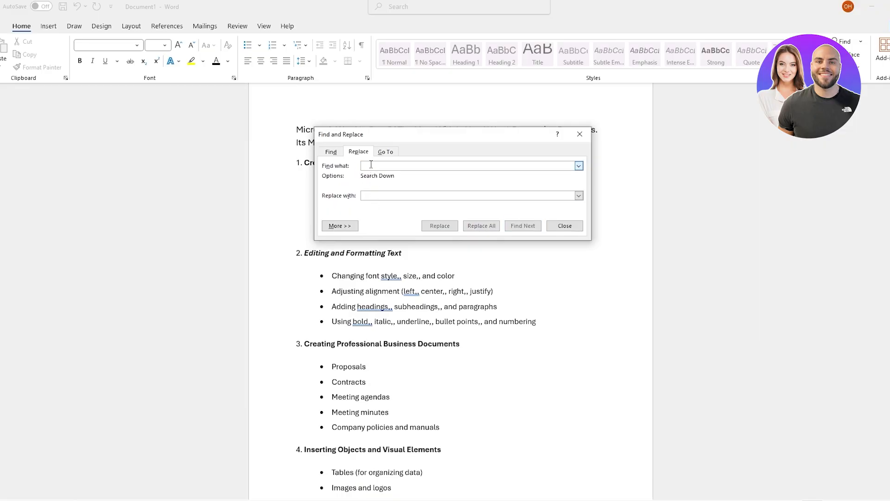
text(,,)
click(376, 195)
text(,)
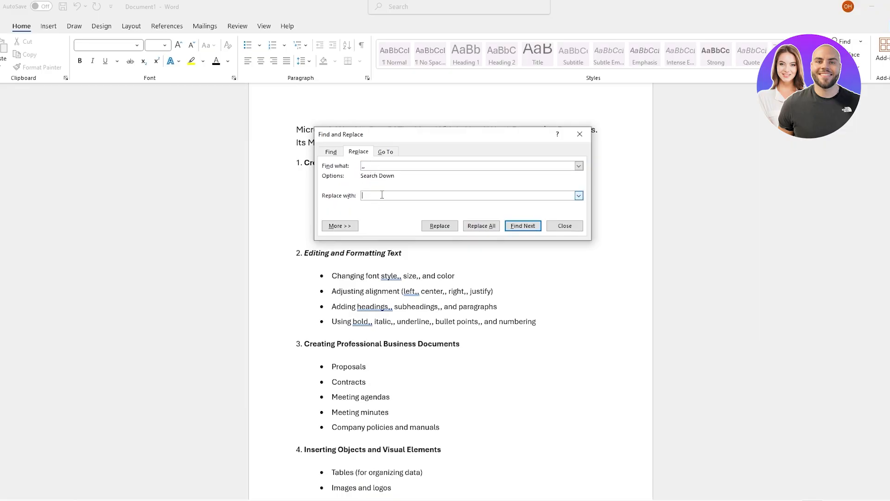
click(472, 226)
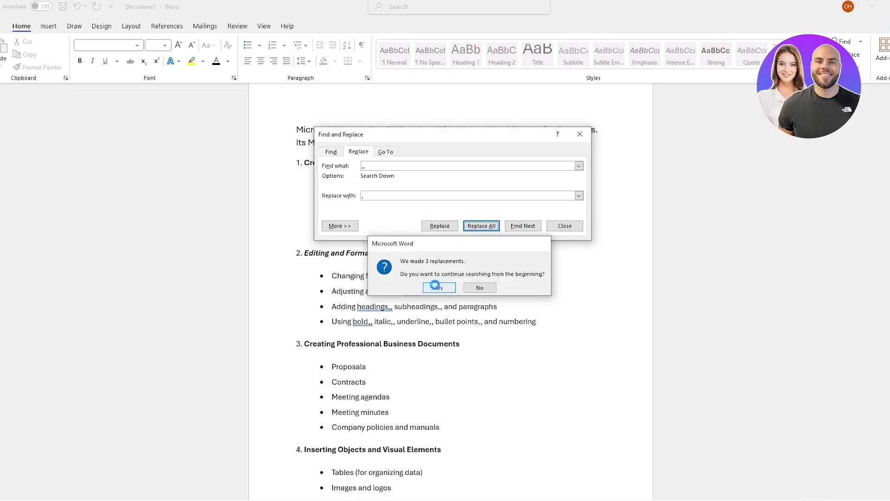
click(439, 284)
click(465, 285)
scroll(417, 301, up, 4)
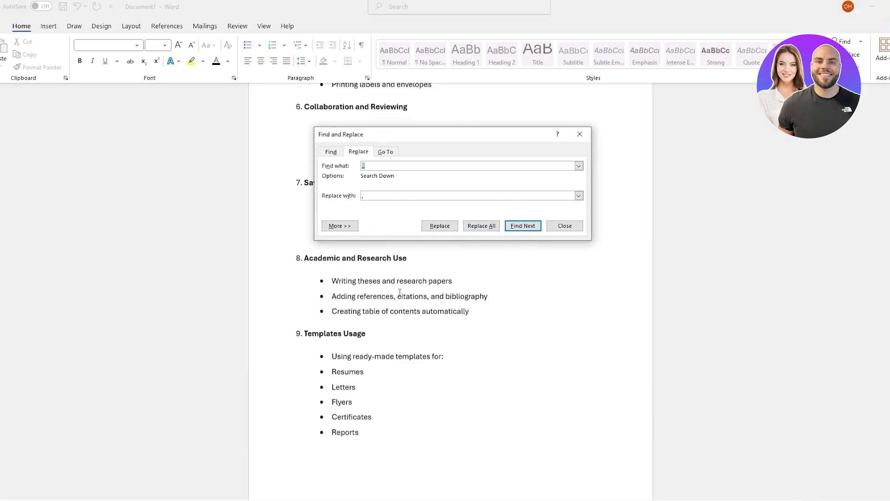
click(566, 226)
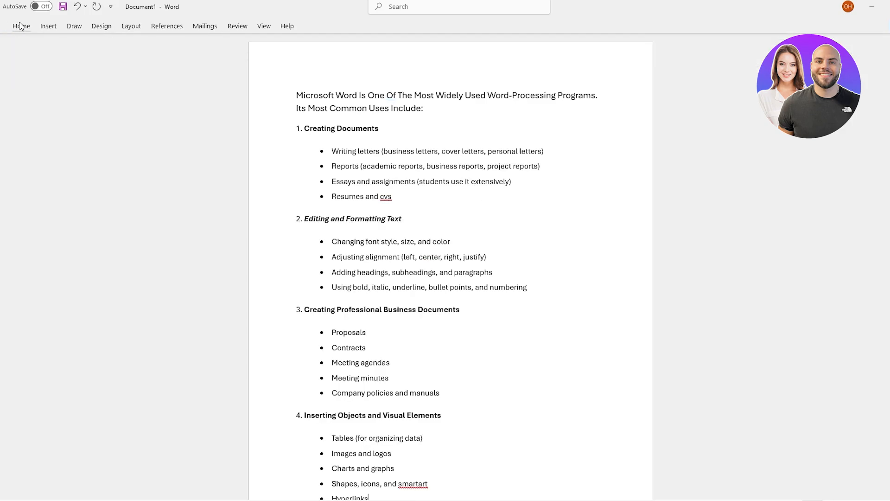
- Browse the popular add-ins and search the Office Add-ins store for "dictate"
click(20, 26)
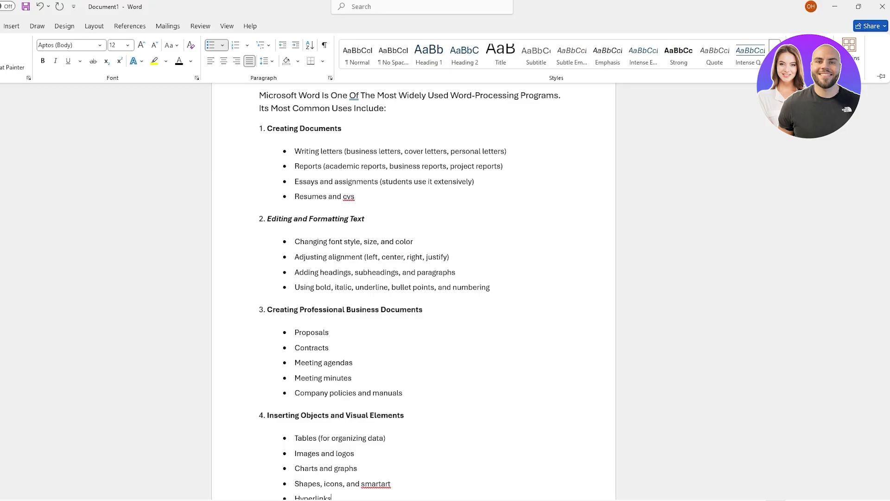
click(849, 45)
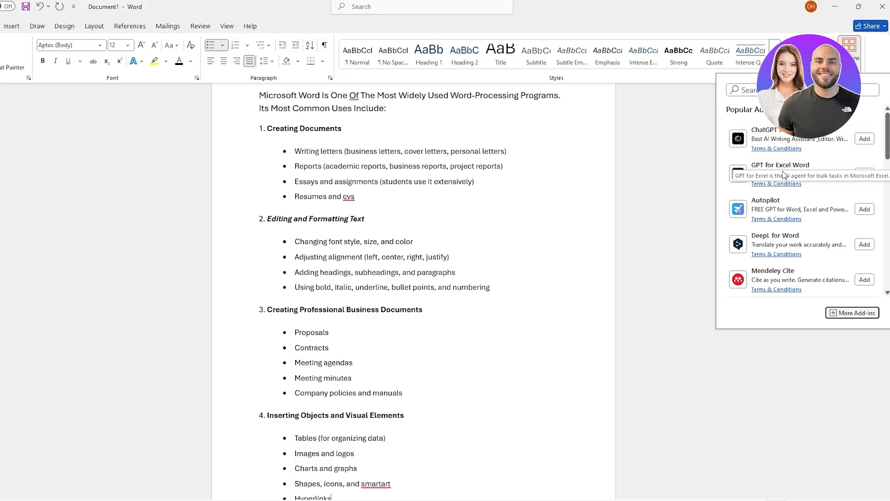
scroll(804, 278, down, 3)
scroll(805, 286, up, 2)
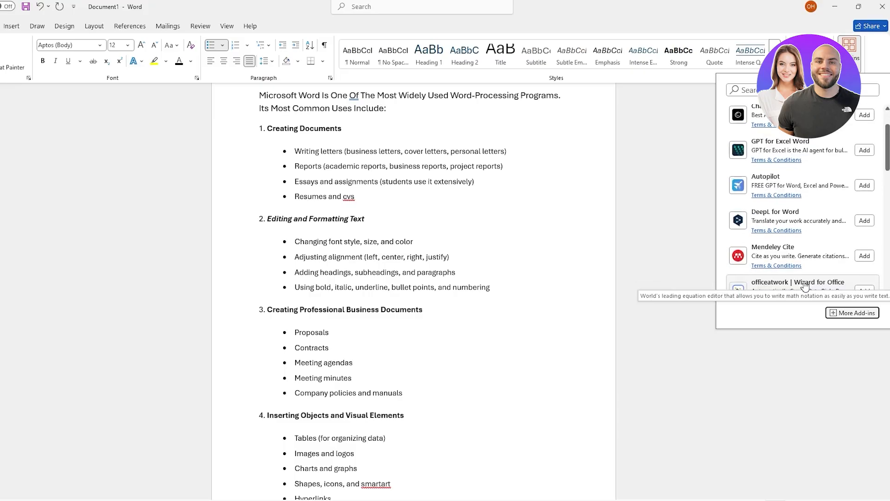
click(839, 313)
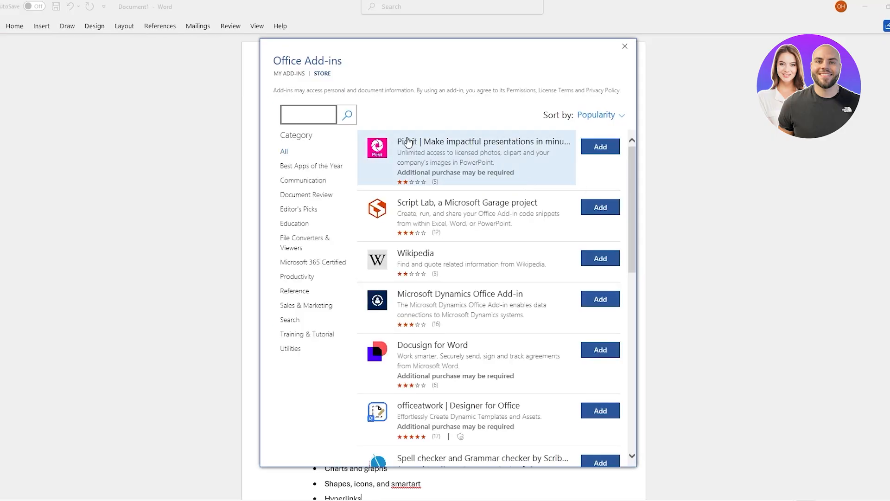
text(dictation)
click(353, 120)
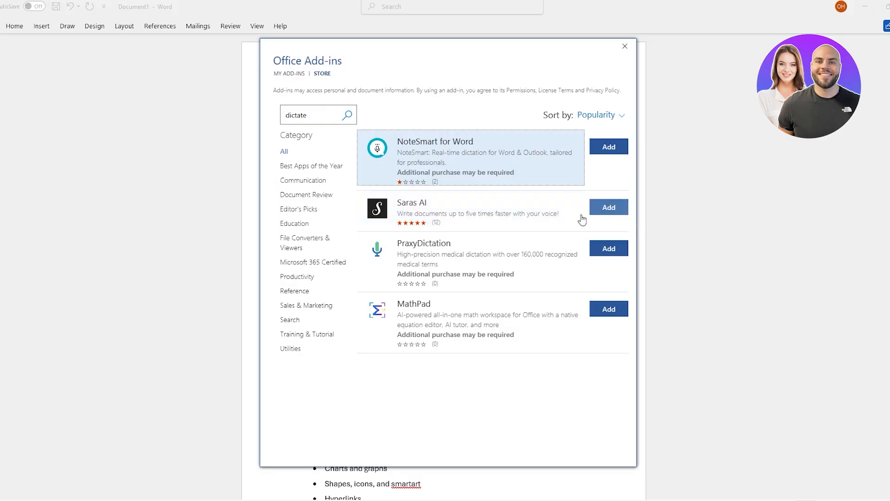
- Add the Saras AI add-in, open its voice pane, and grant it the requested account permissions
click(611, 210)
click(551, 227)
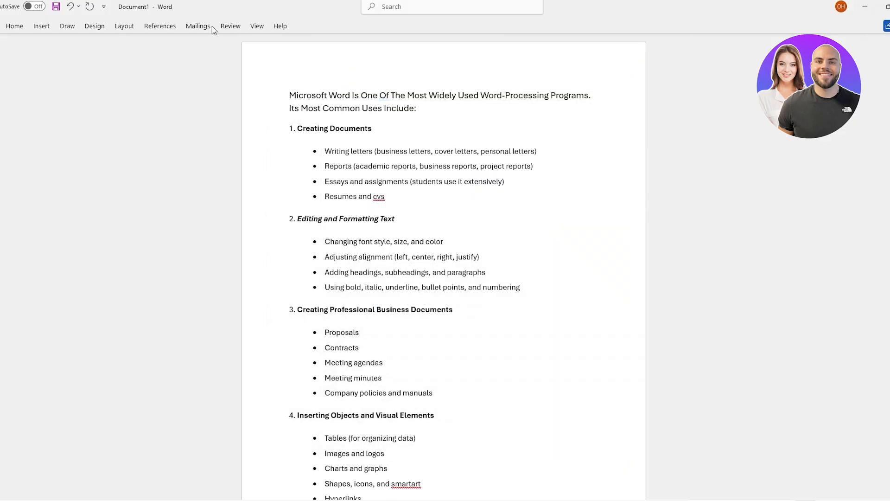
click(14, 26)
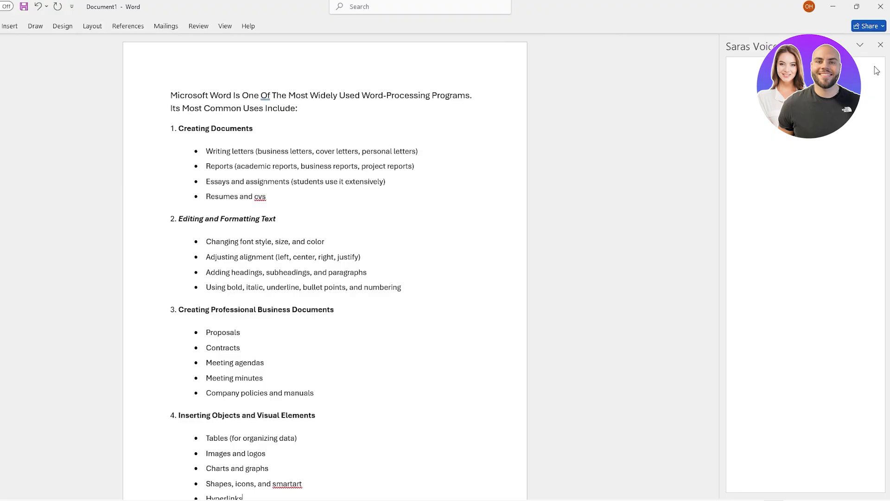
click(780, 206)
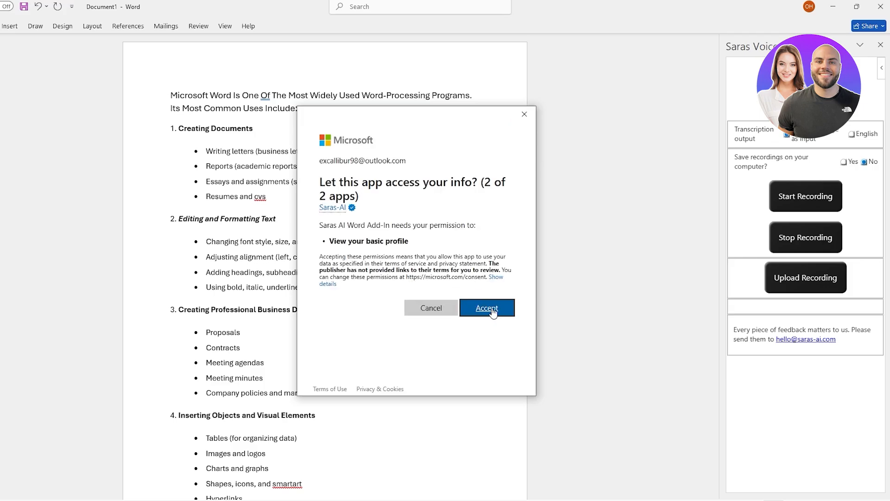
click(493, 315)
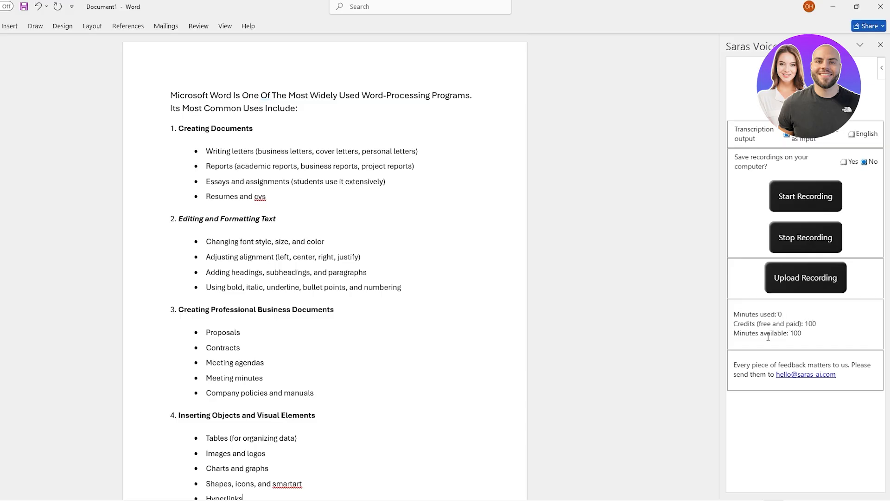
- Start a voice recording in the Saras add-in and allow it to use the microphone
click(804, 197)
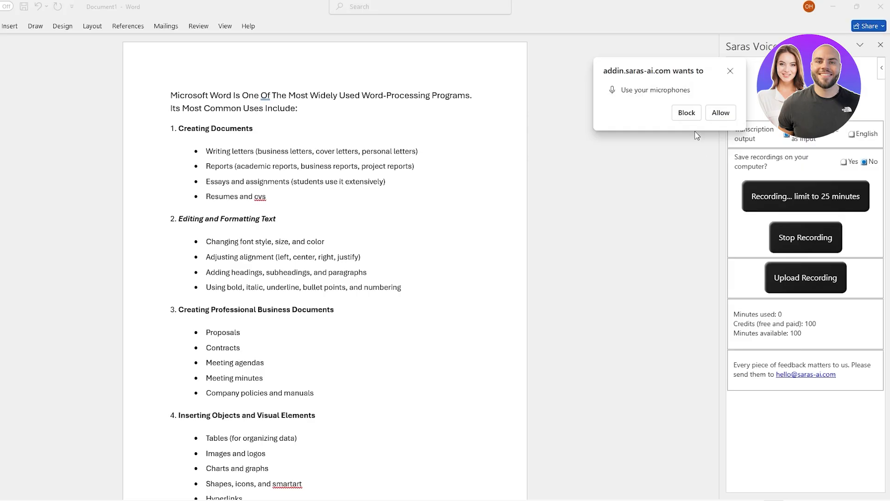
click(720, 113)
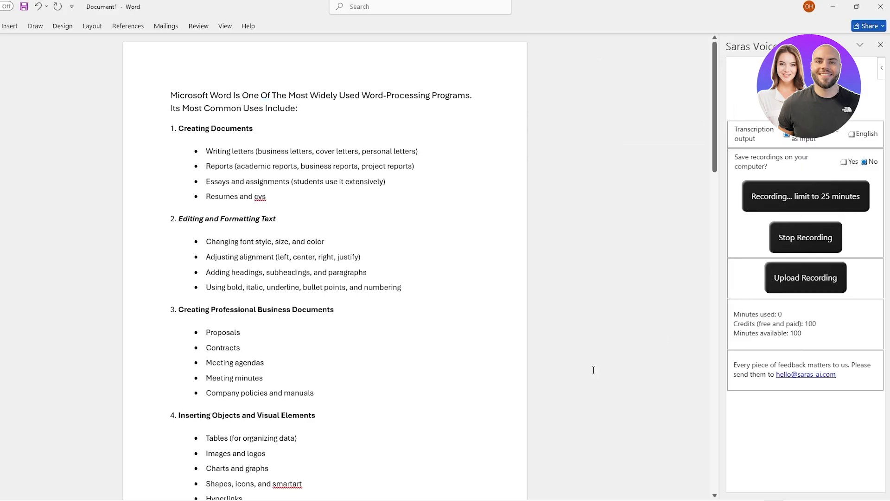
scroll(474, 377, down, 12)
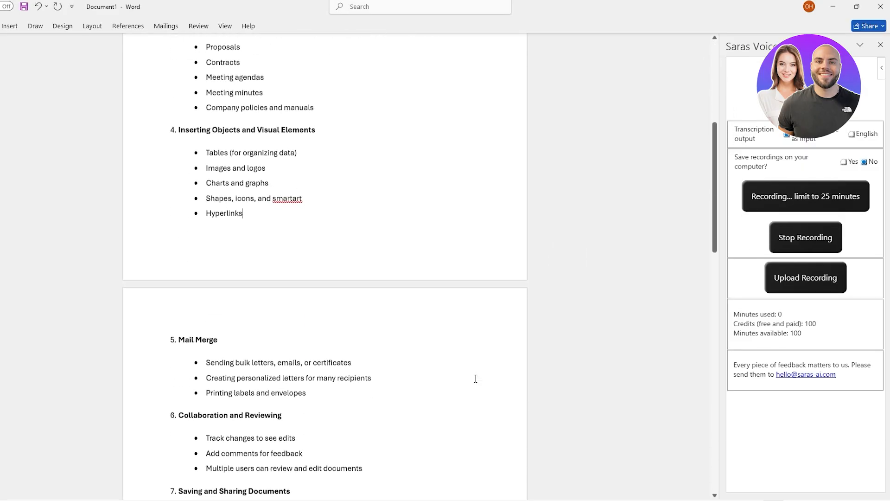
- Stop the Saras voice recording so that the dictated speech is transcribed into the document
scroll(474, 377, down, 8)
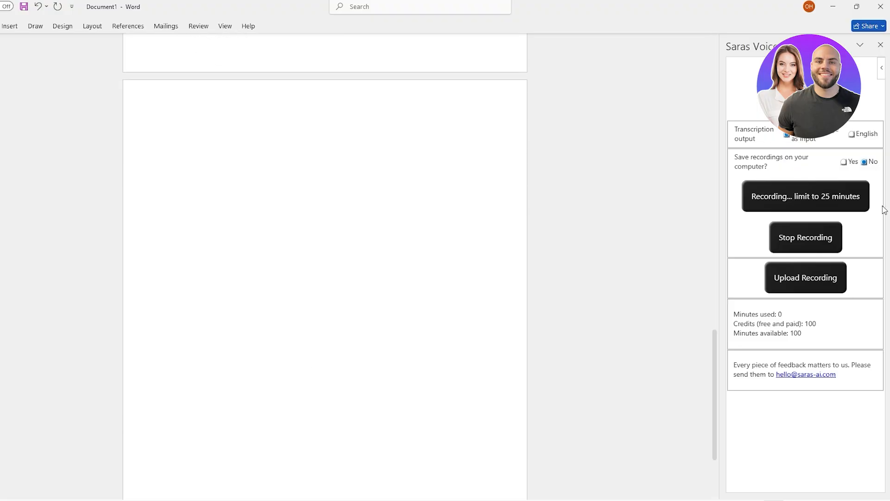
scroll(566, 302, up, 5)
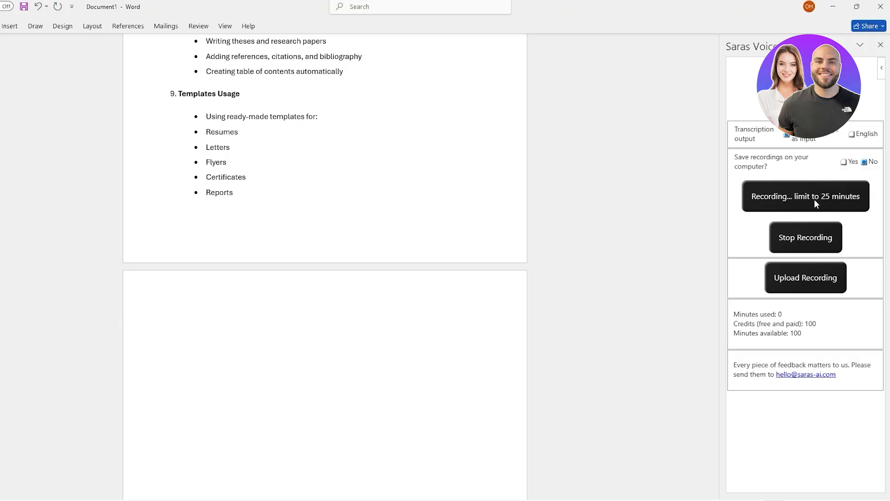
click(806, 241)
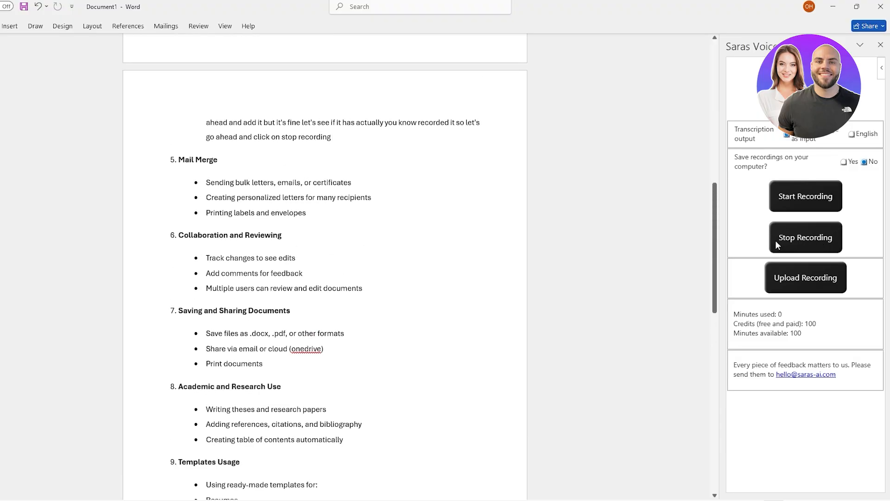
- Move the dictated passage from the Hyperlinks bullet to the end of the document, after the Templates Usage list, and close the Saras pane
scroll(261, 184, up, 4)
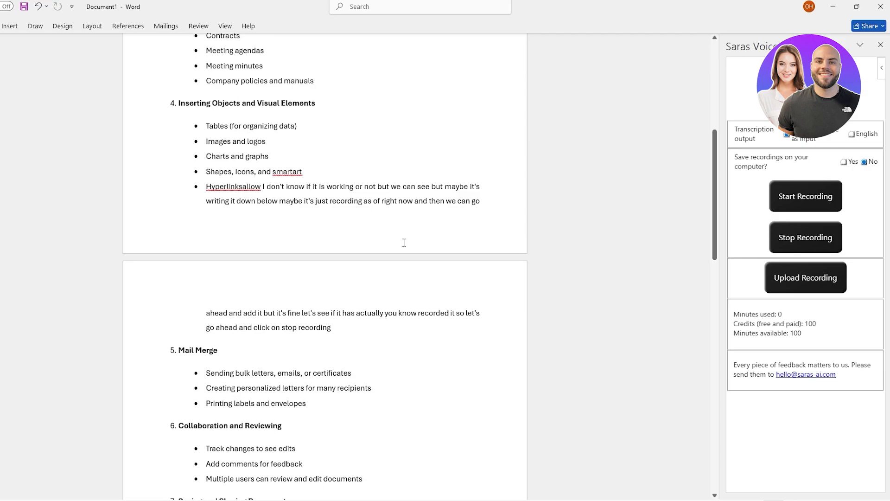
drag(264, 186, 455, 339)
key(ctrl+c)
key(BackSpace)
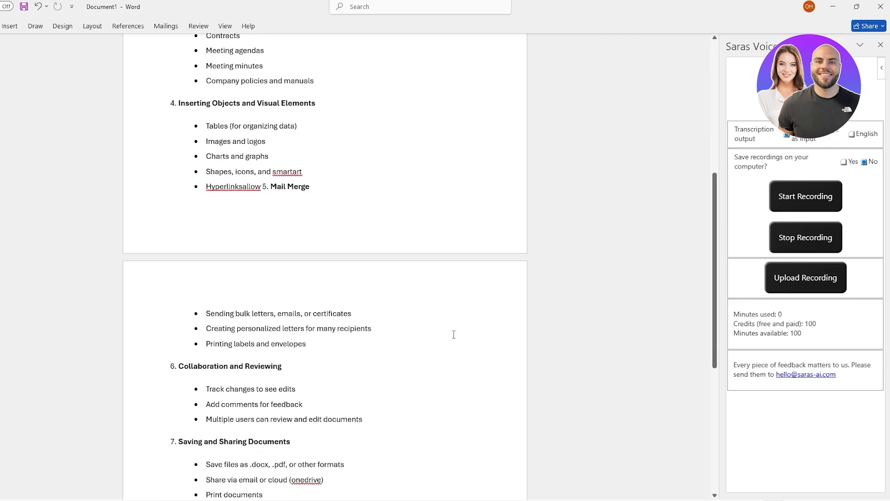
scroll(454, 334, down, 6)
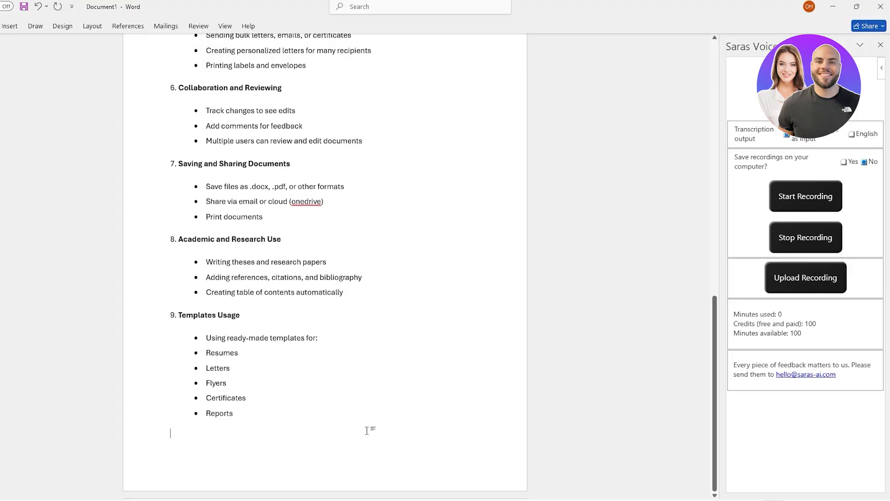
key(ctrl+v)
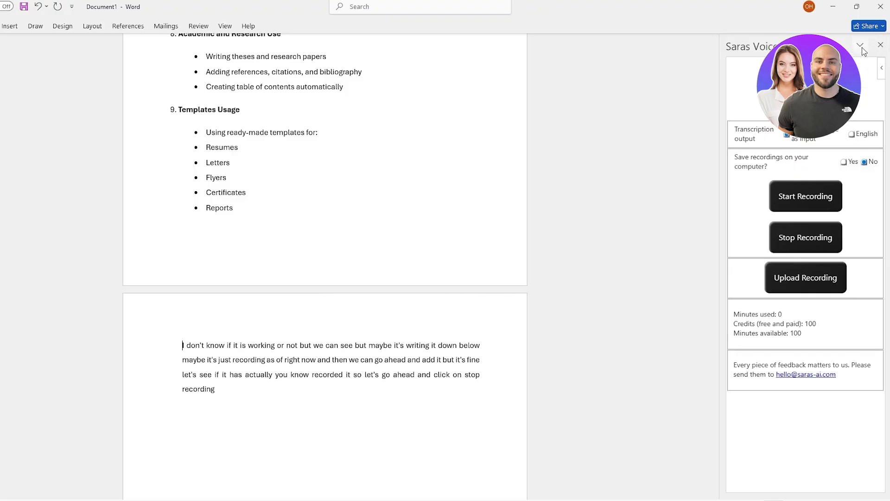
click(881, 45)
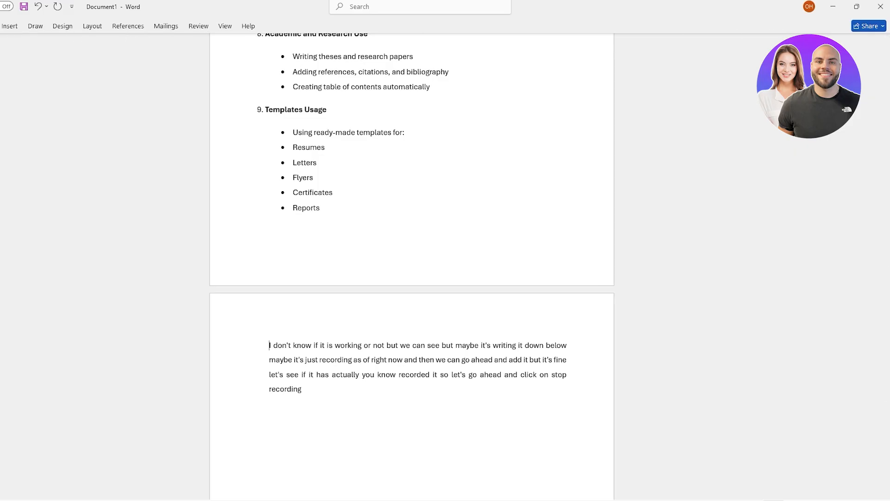
- Browse the list of popular add-ins and close it without adding any
click(1, 26)
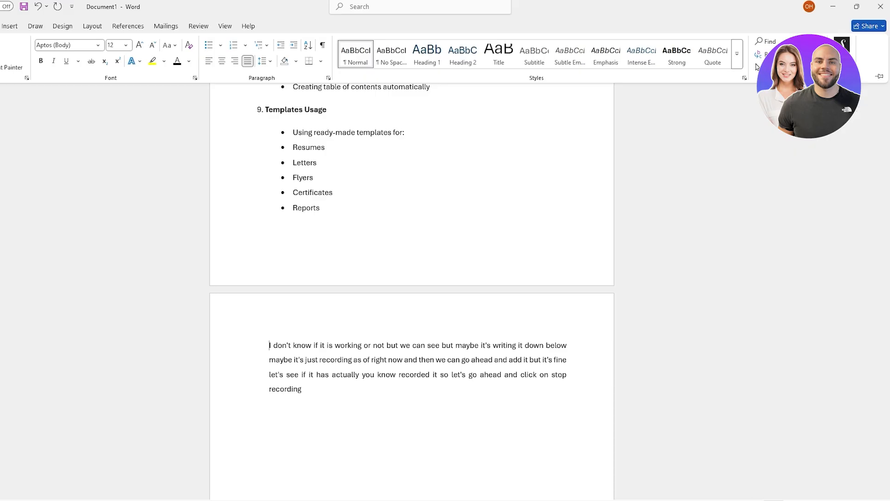
click(814, 56)
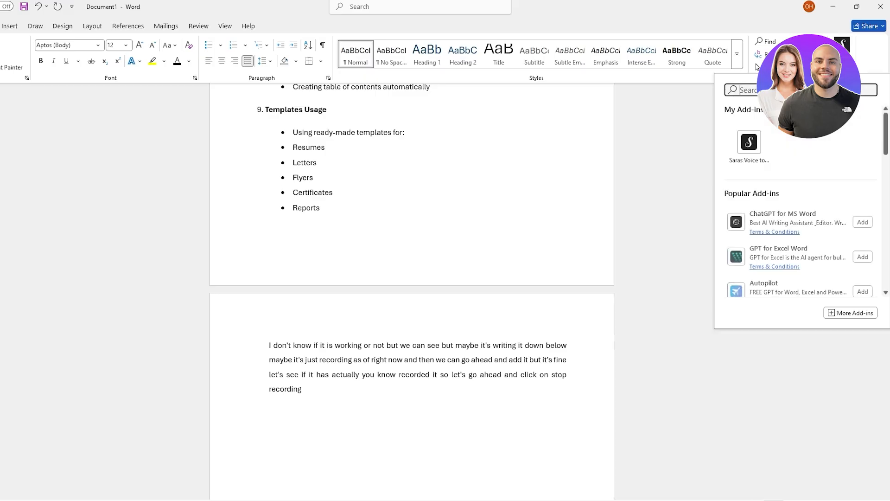
scroll(779, 199, down, 2)
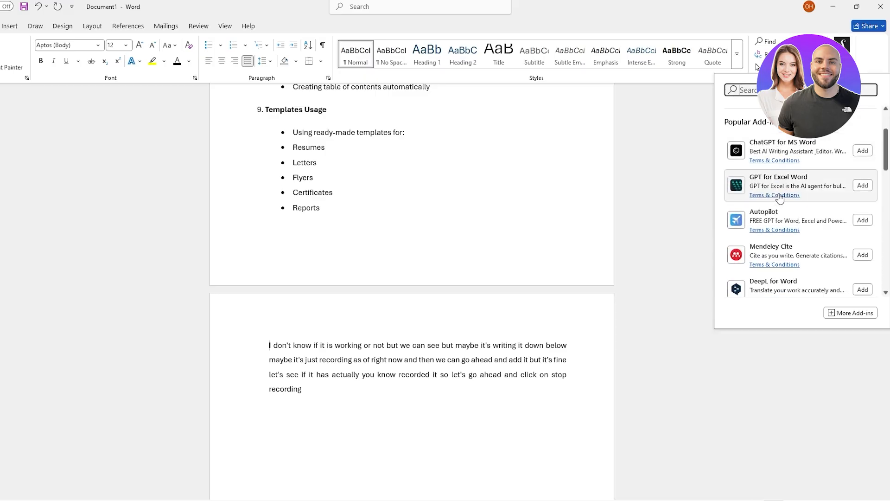
scroll(797, 193, down, 4)
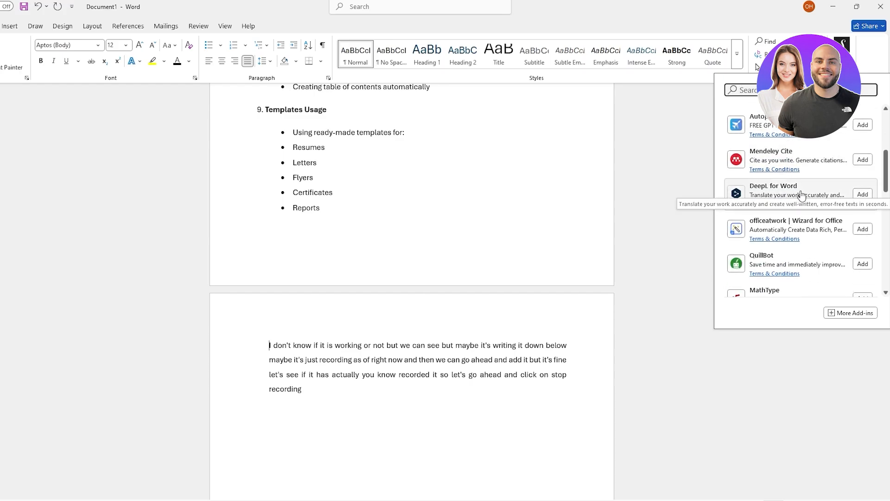
scroll(809, 195, down, 3)
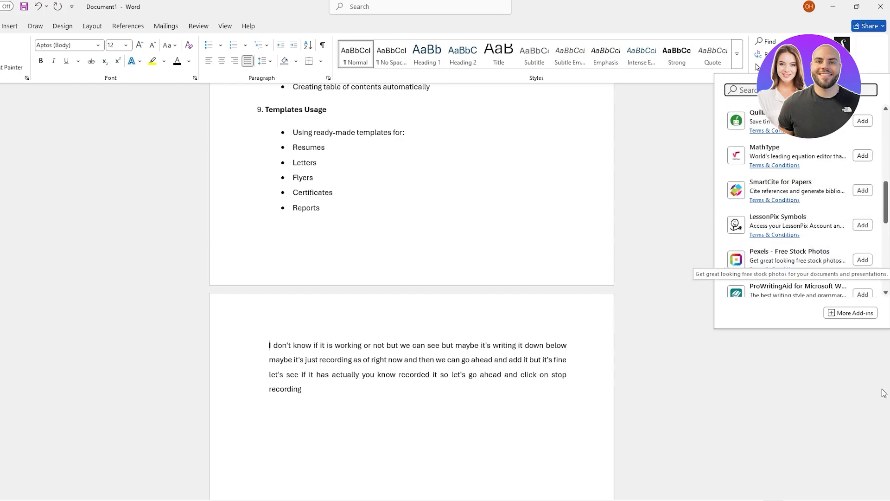
click(620, 241)
scroll(624, 238, up, 5)
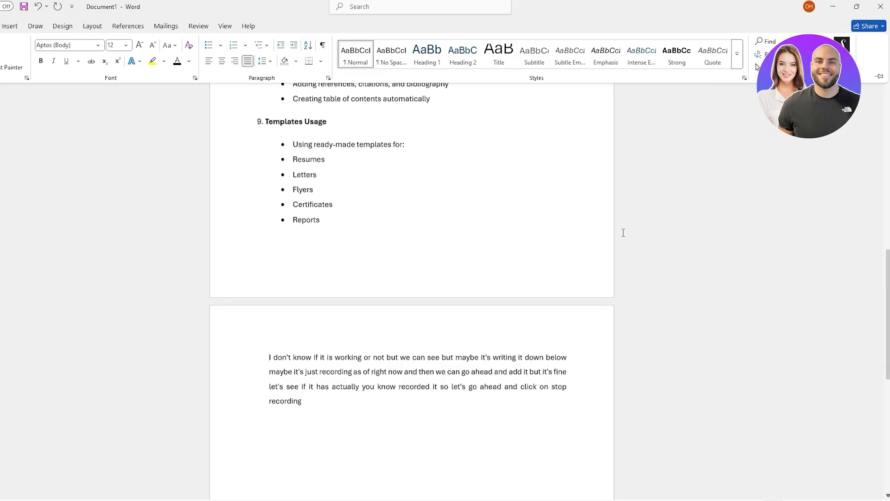
scroll(634, 237, up, 12)
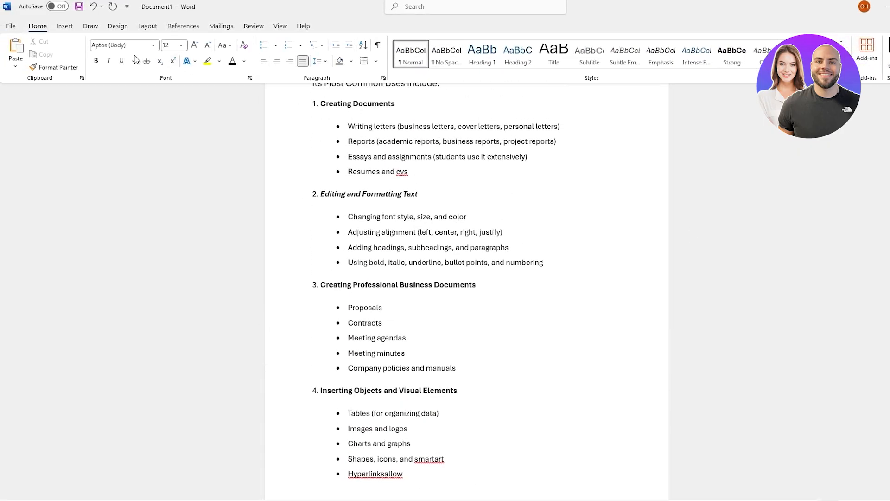
click(70, 27)
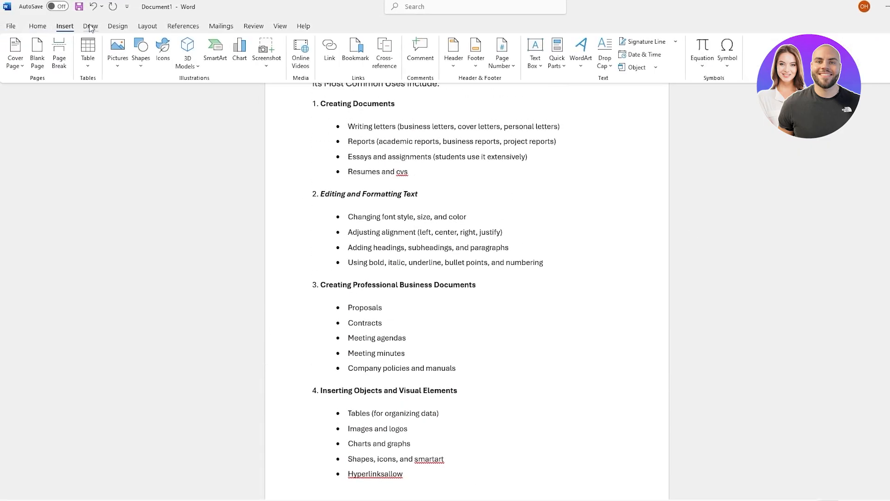
click(42, 28)
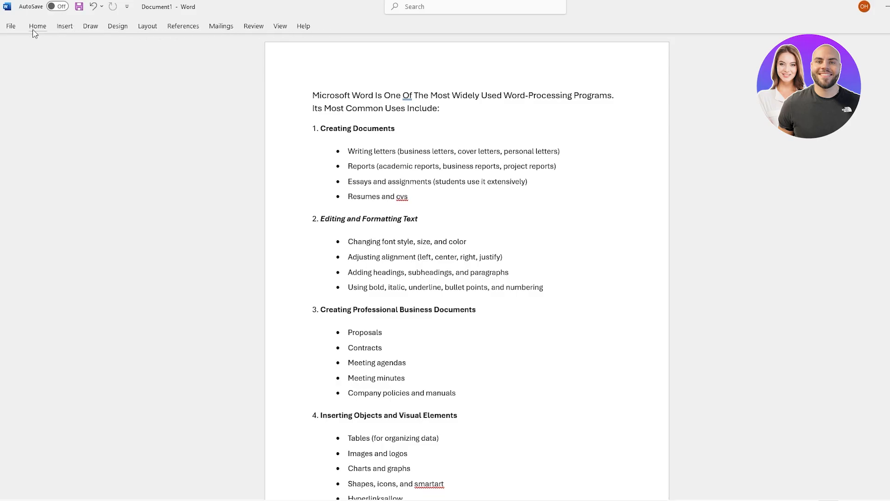
click(33, 31)
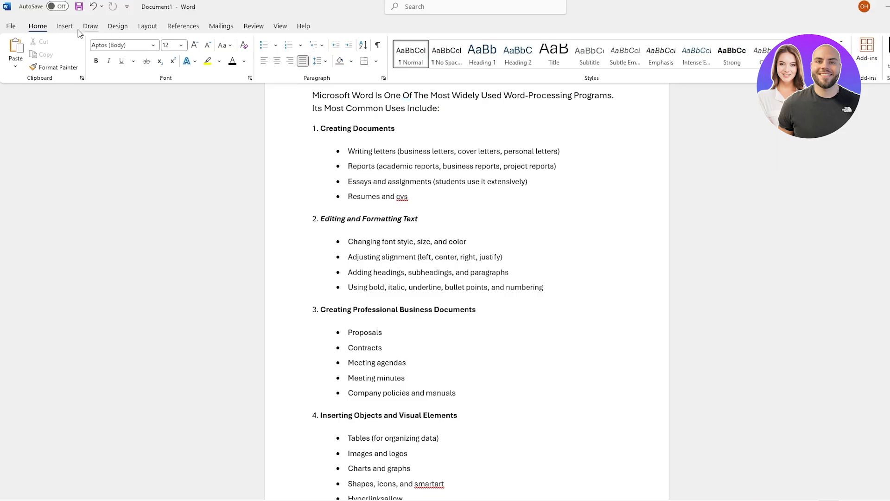
- Insert a table with seven columns and three rows at the dictated paragraph on the last page
click(73, 27)
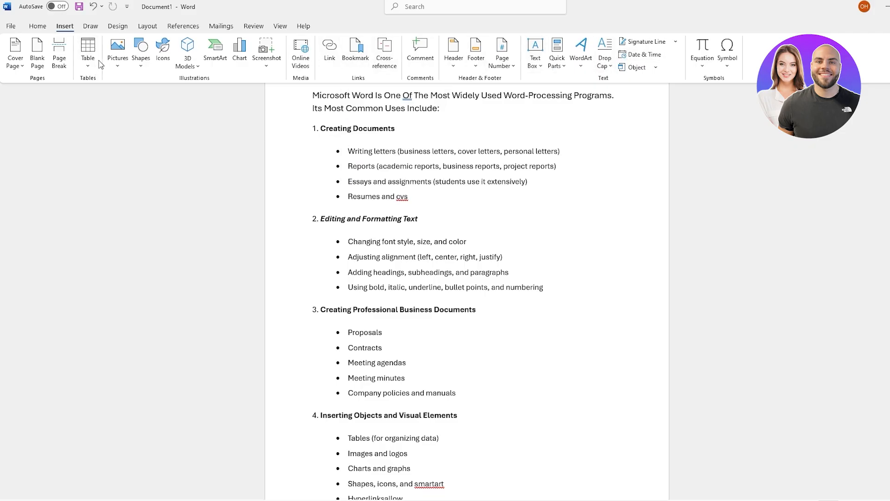
scroll(396, 360, down, 20)
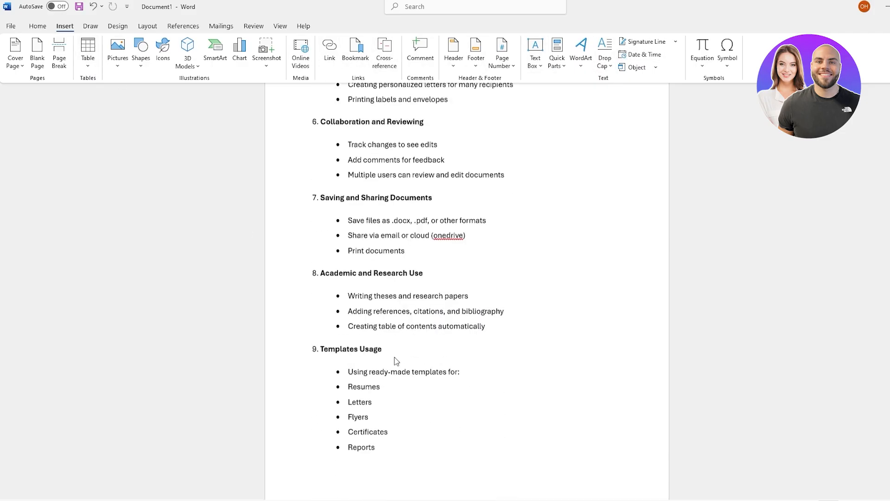
scroll(396, 357, down, 4)
scroll(395, 358, up, 1)
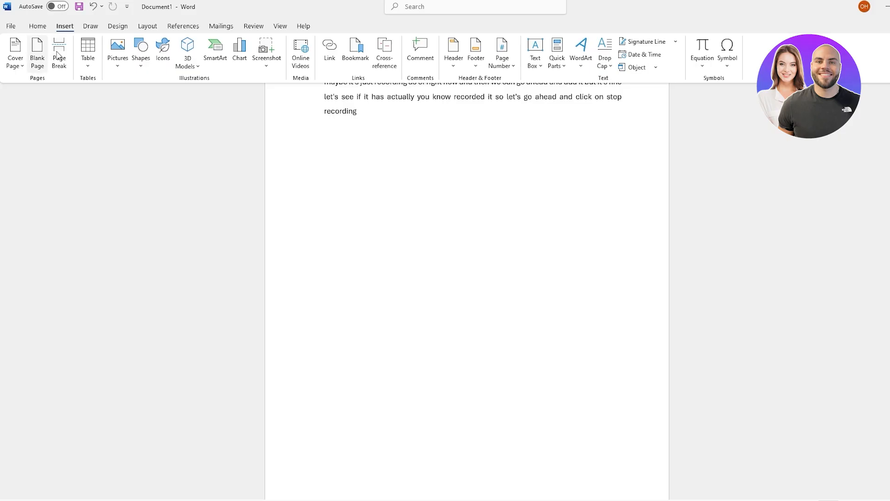
click(90, 65)
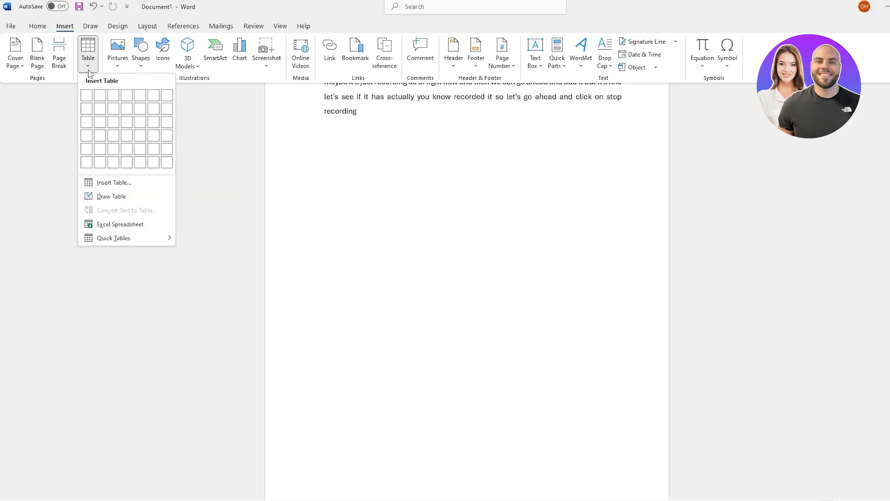
click(167, 126)
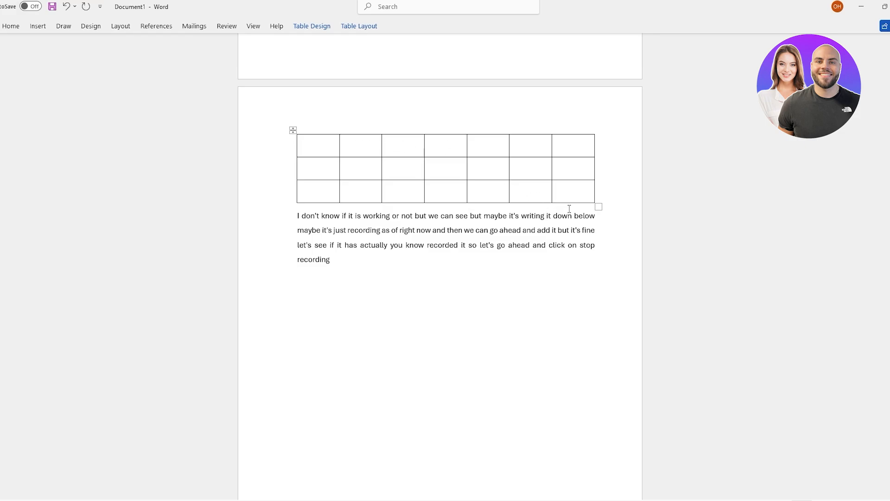
- Widen the new table slightly and move it below the dictated paragraph
mouse_move(598, 206)
mouse_down()
mouse_move(554, 198)
mouse_move(610, 208)
mouse_up()
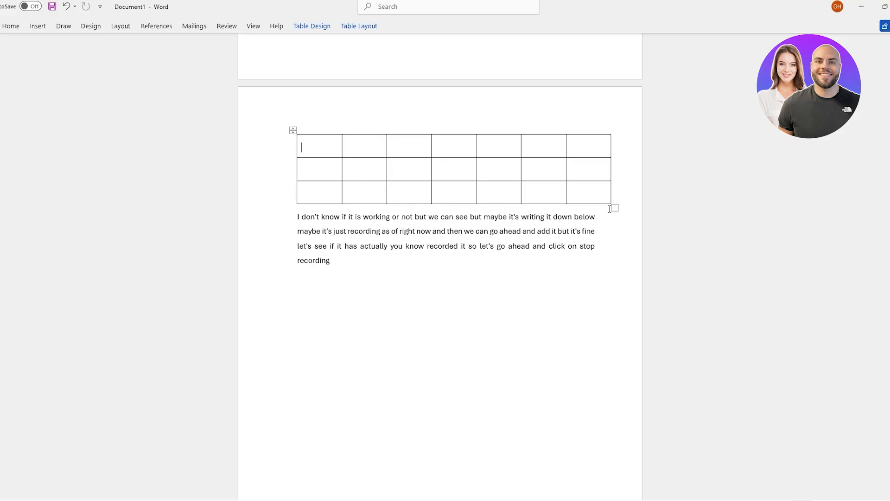
mouse_move(294, 159)
mouse_move(387, 131)
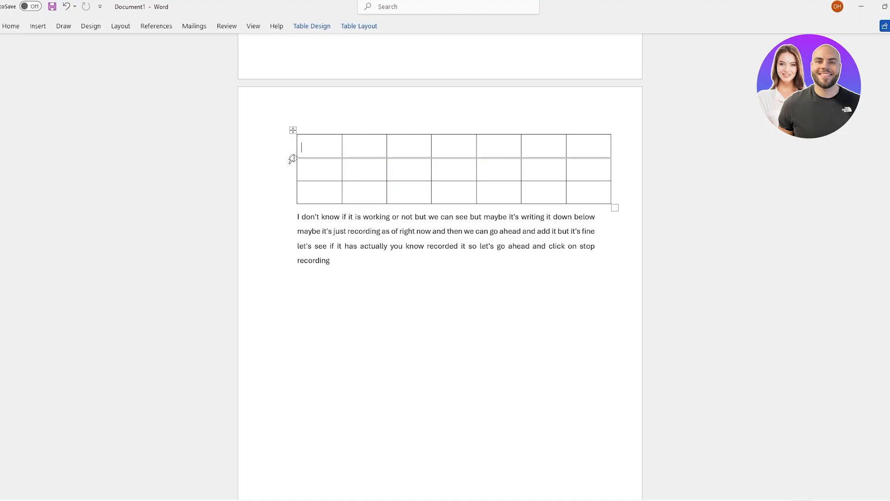
drag(294, 131, 279, 270)
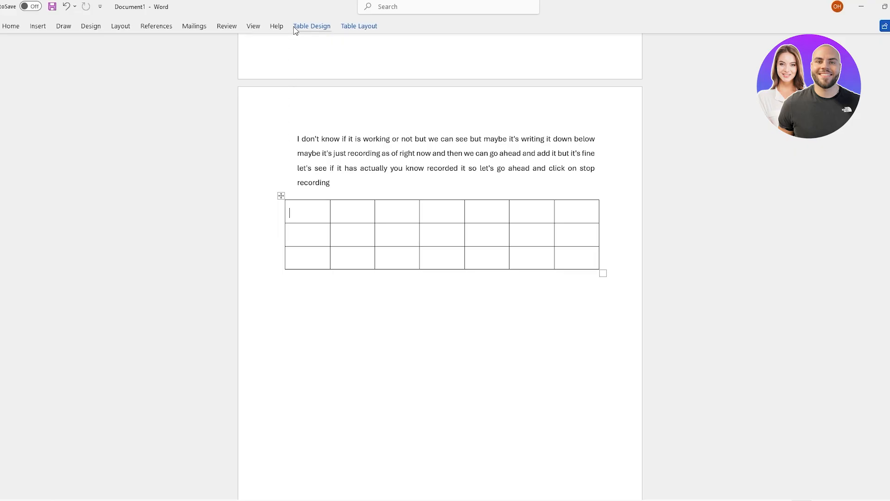
- Try the light blue and light grey grid table styles, apply the plain grey banded-row style, and enter "name" in the first cell
click(332, 30)
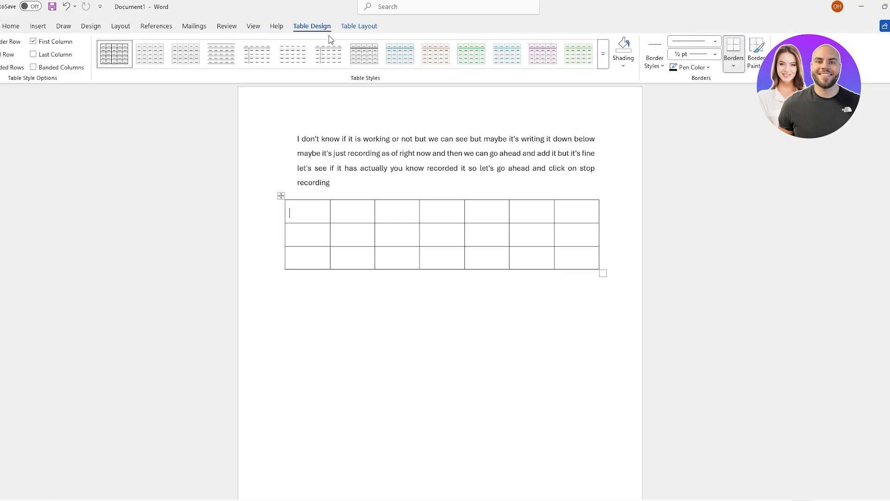
click(346, 30)
click(330, 30)
click(409, 59)
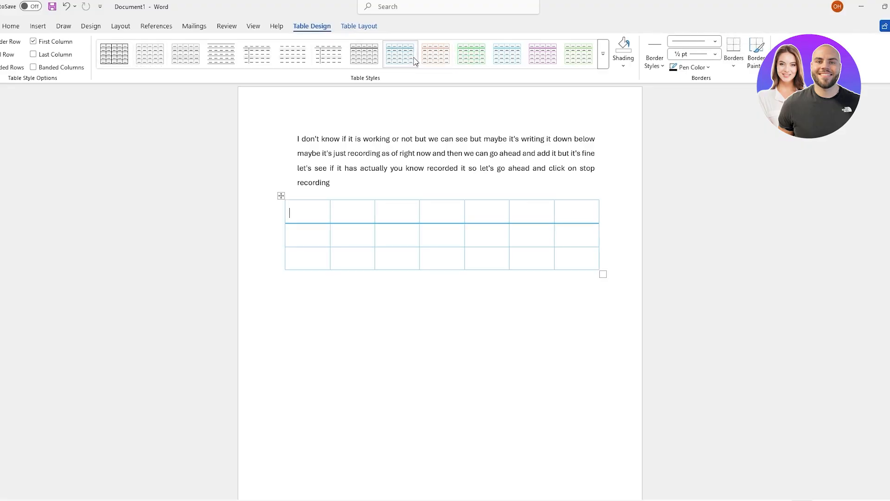
click(163, 58)
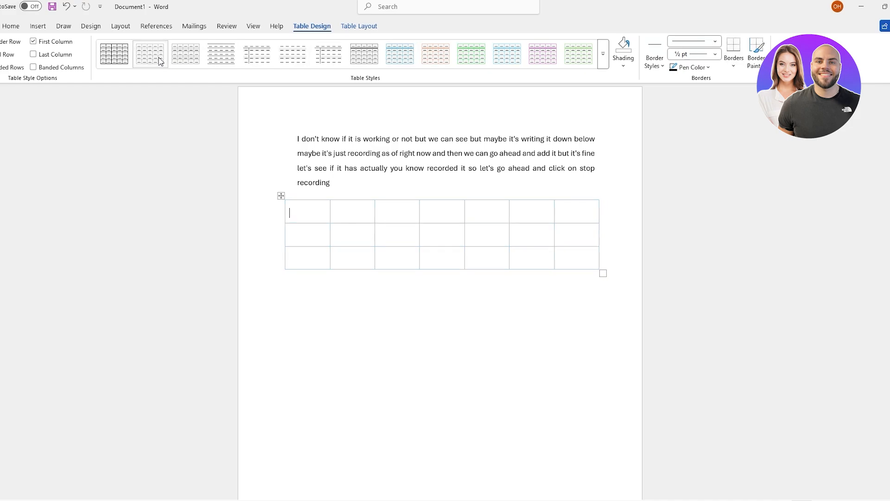
click(175, 58)
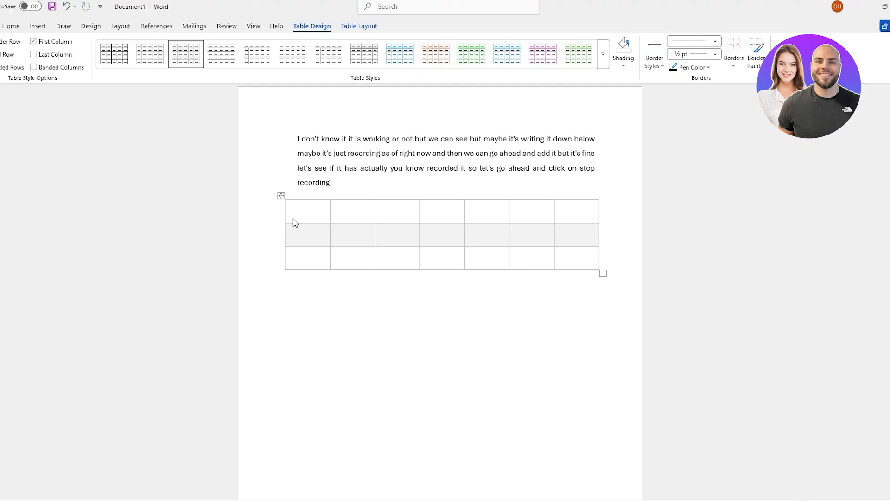
text(name)
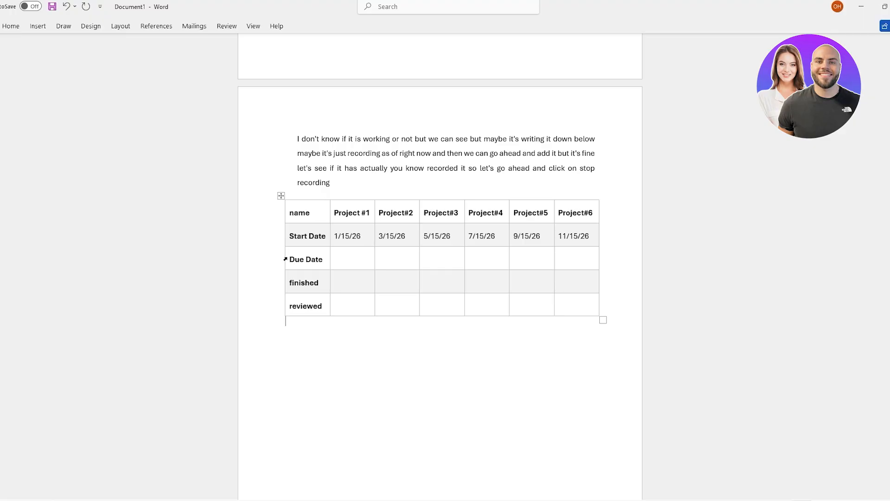
- Delete the Due Date row from the project table
click(347, 259)
click(286, 263)
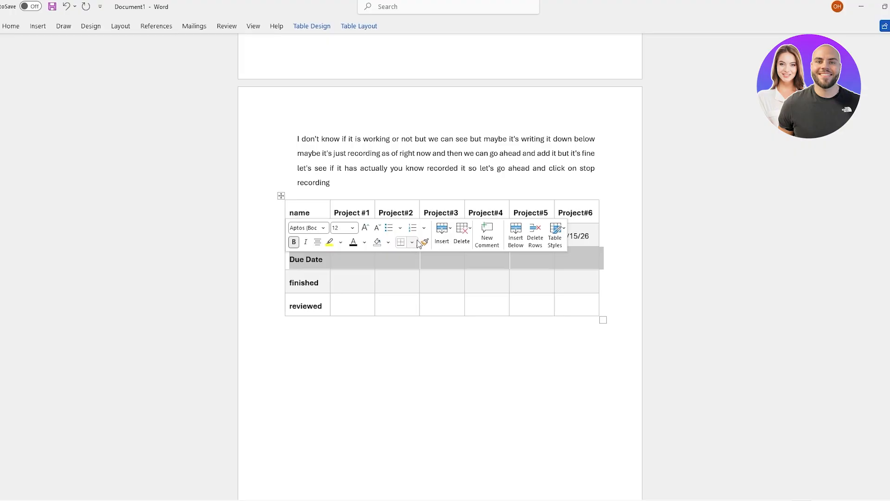
click(468, 239)
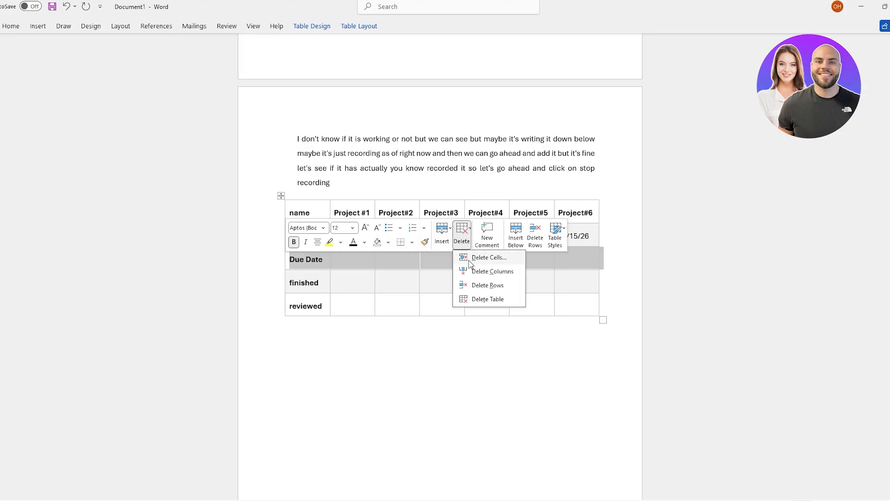
click(480, 286)
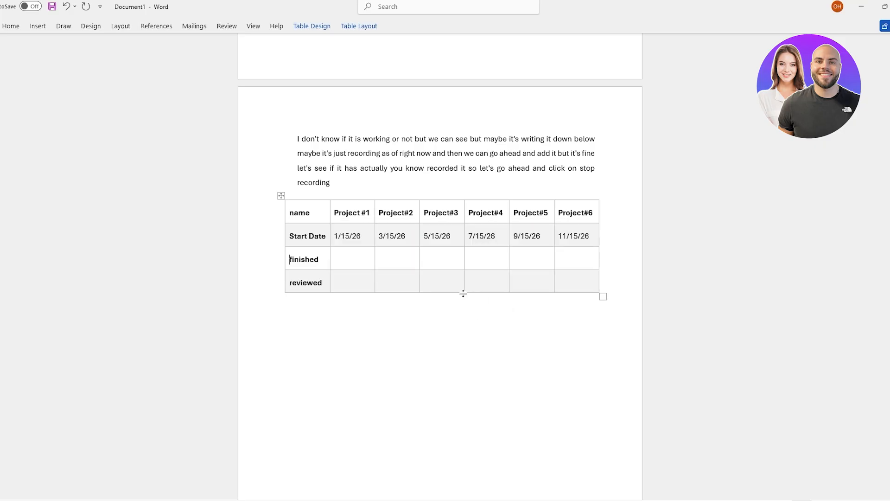
- Select the finished row and view the options for inserting rows and columns around it
double_click(295, 260)
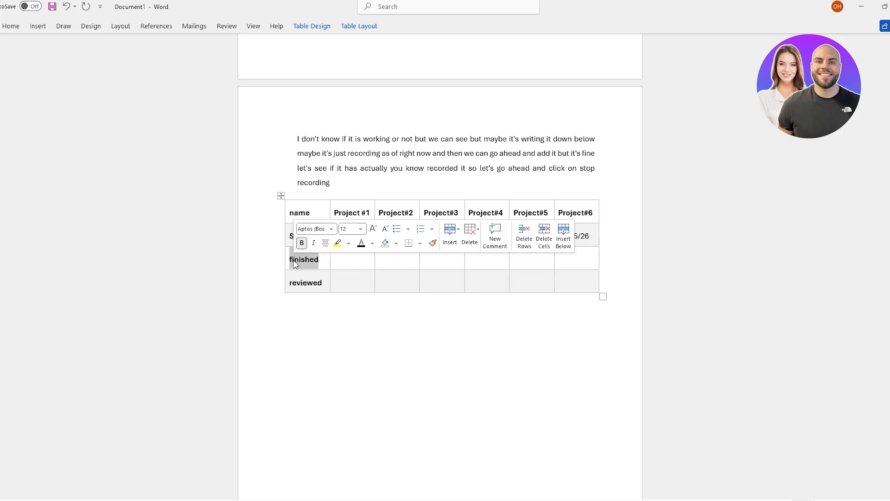
click(286, 260)
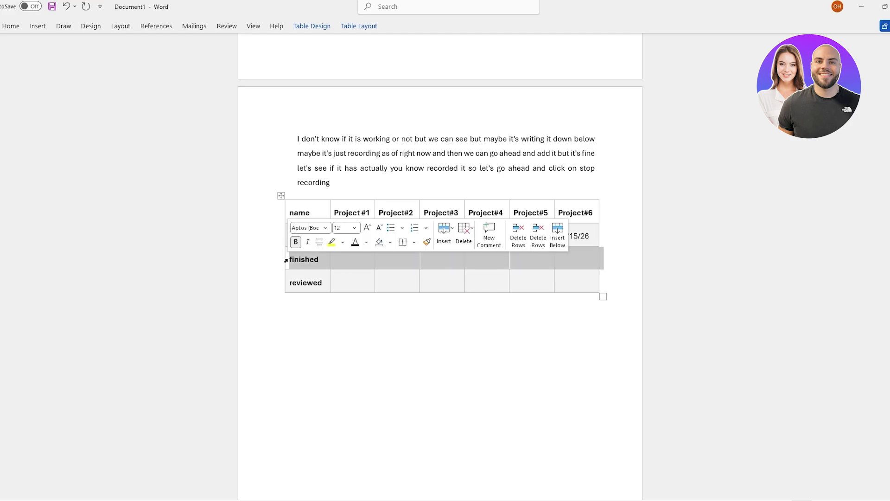
click(454, 232)
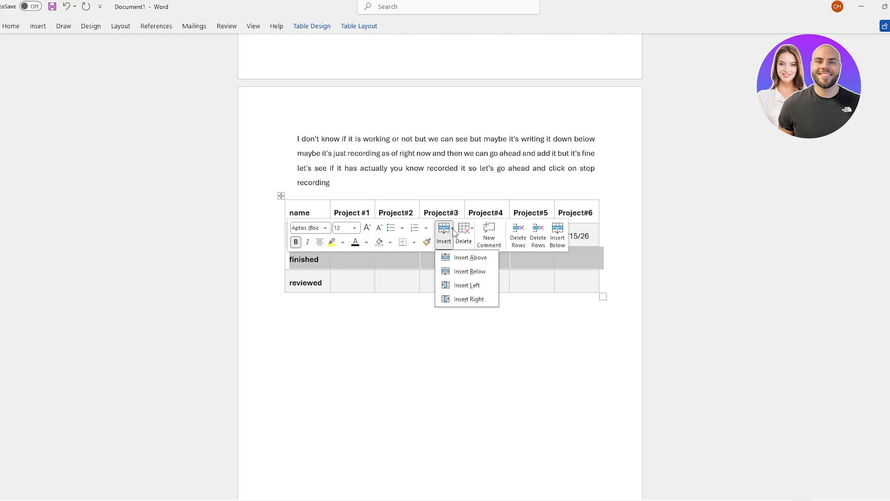
click(454, 232)
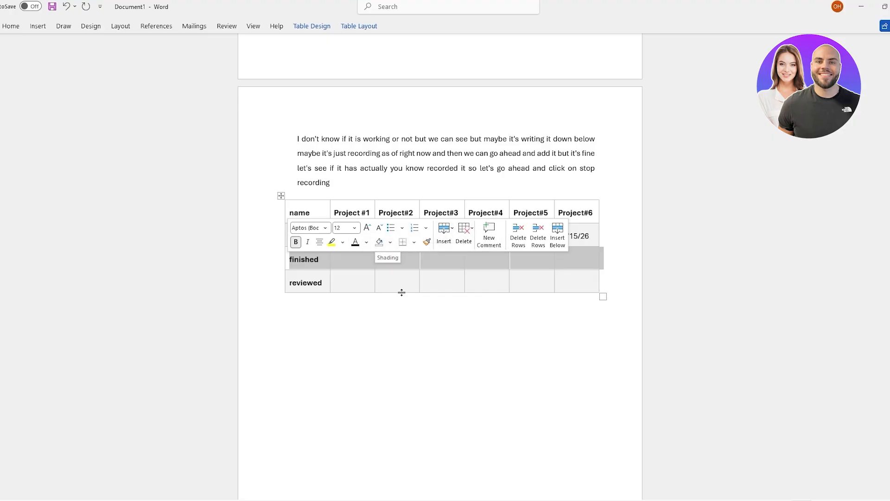
- Apply the dark green grid table style with light green banded rows to the project table
click(325, 30)
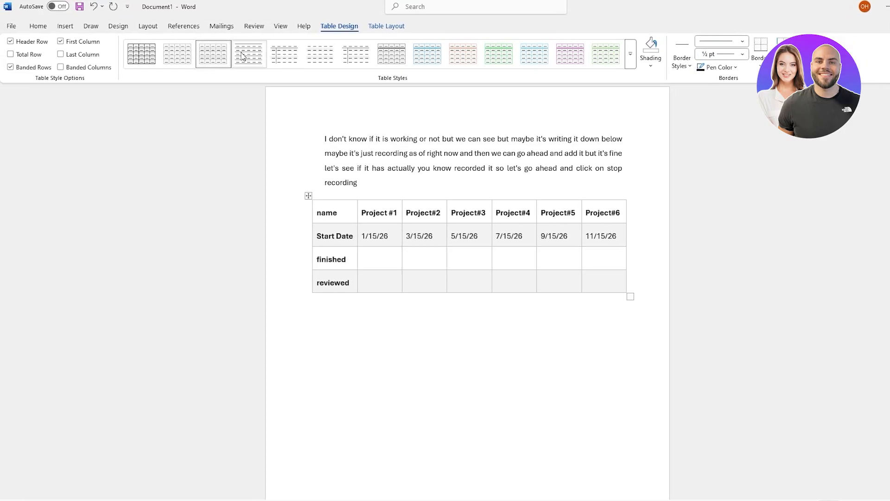
click(631, 54)
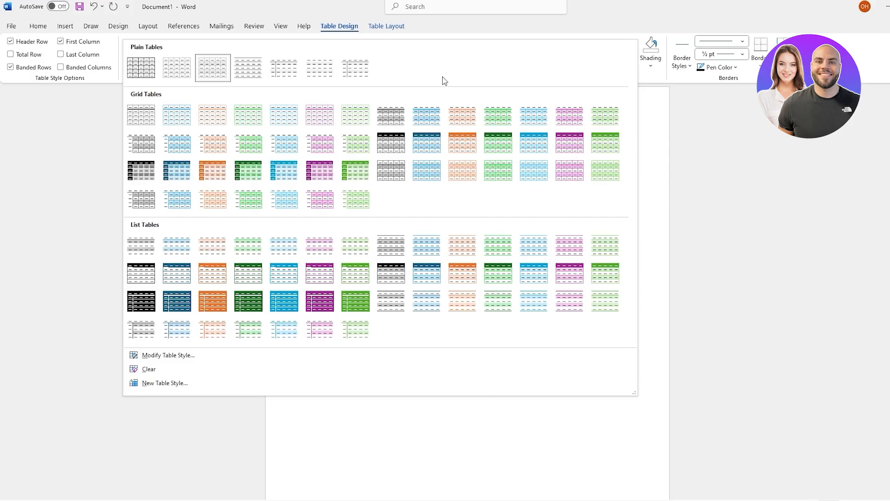
click(253, 180)
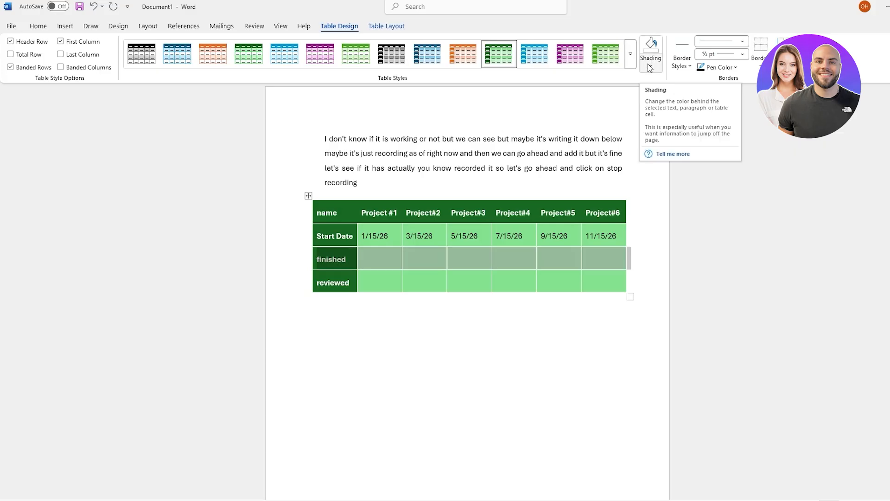
click(397, 28)
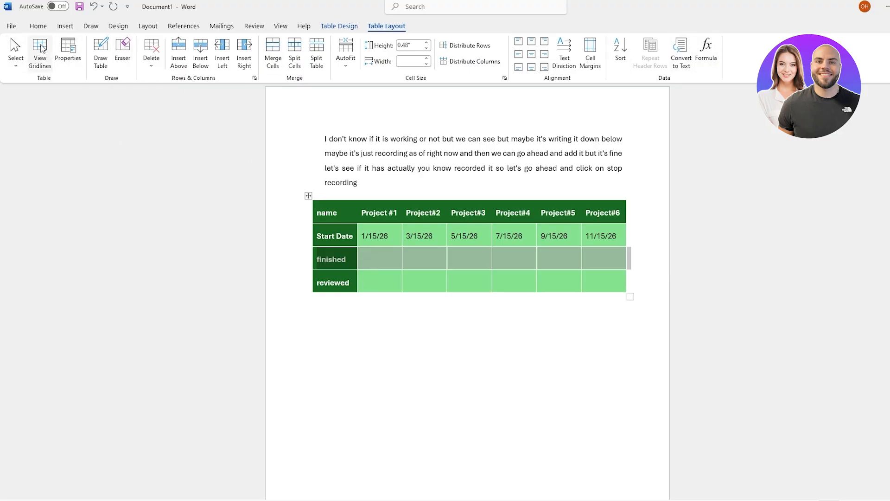
- Fill the finished row with Yes, Yes, Yes, Yes, No, no and the first four reviewed cells with Yes, Yes, No, no
click(380, 261)
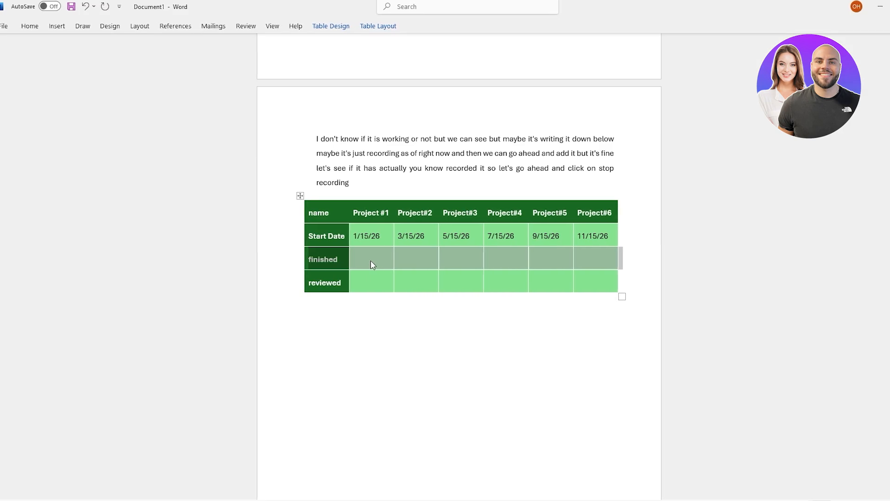
text(Ye)
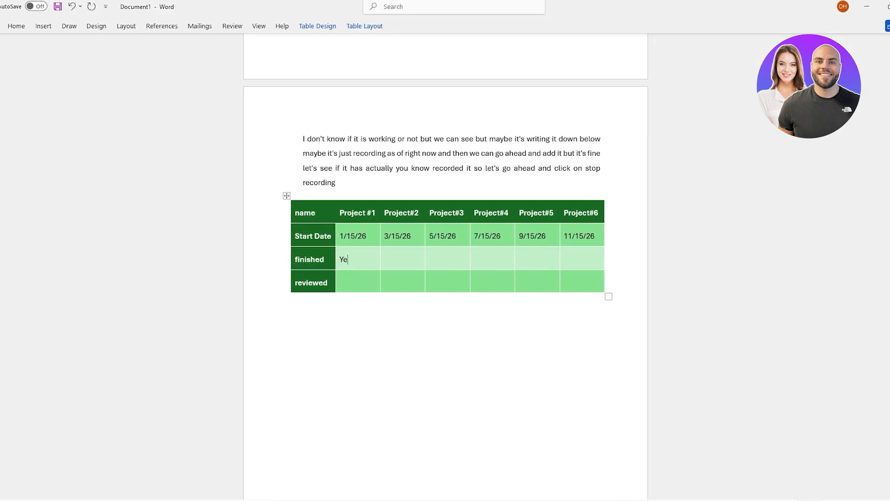
text(yes)
key(Tab)
text(noyes)
key(Tab)
text(yeno)
key(Tab)
text(n)
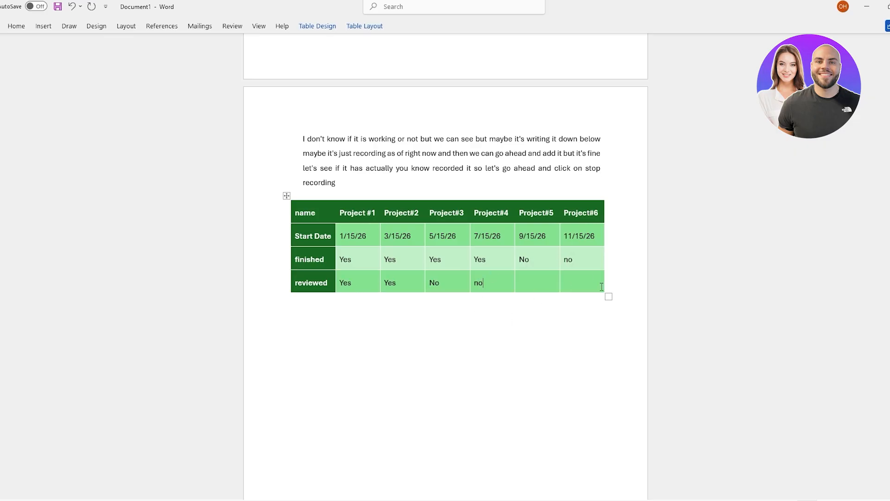
click(550, 327)
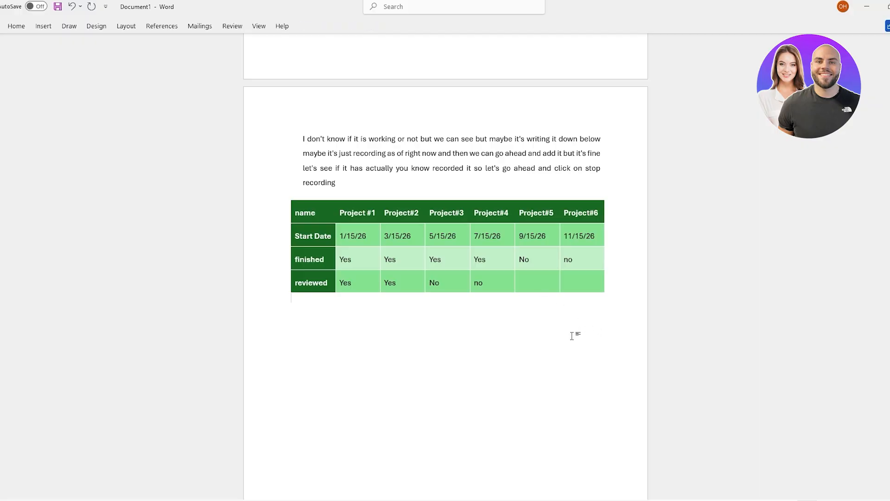
- Insert the picture leather-goods-product-3.webp from the Pictures folder on this device below the project table
scroll(552, 356, down, 2)
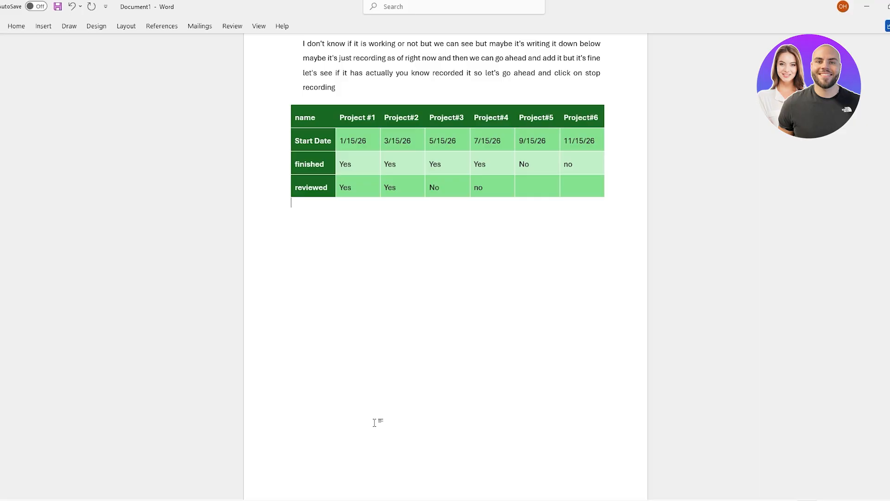
click(46, 26)
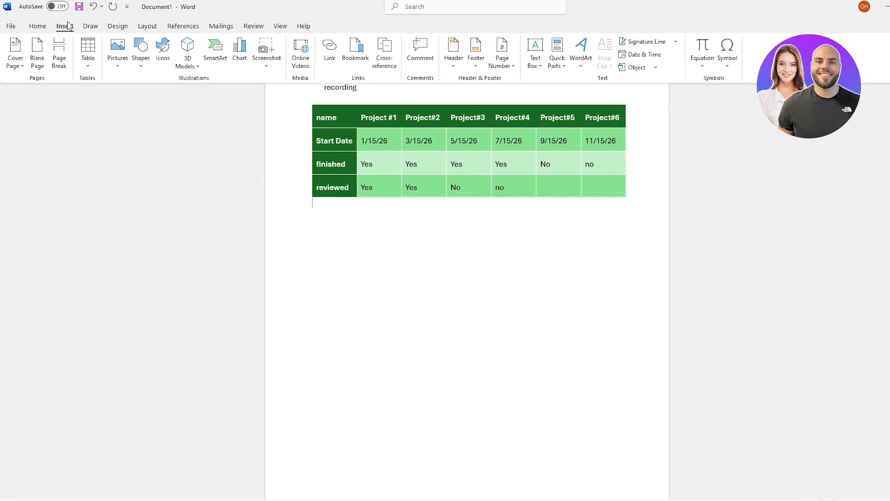
click(117, 67)
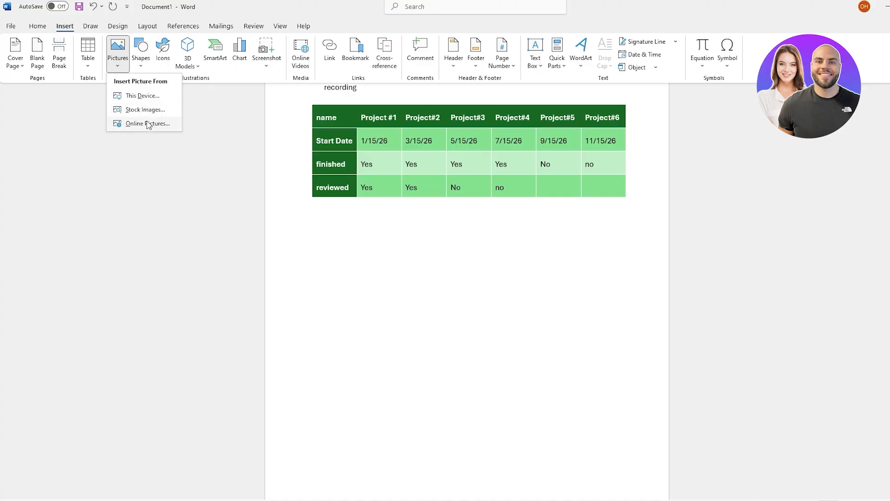
click(147, 98)
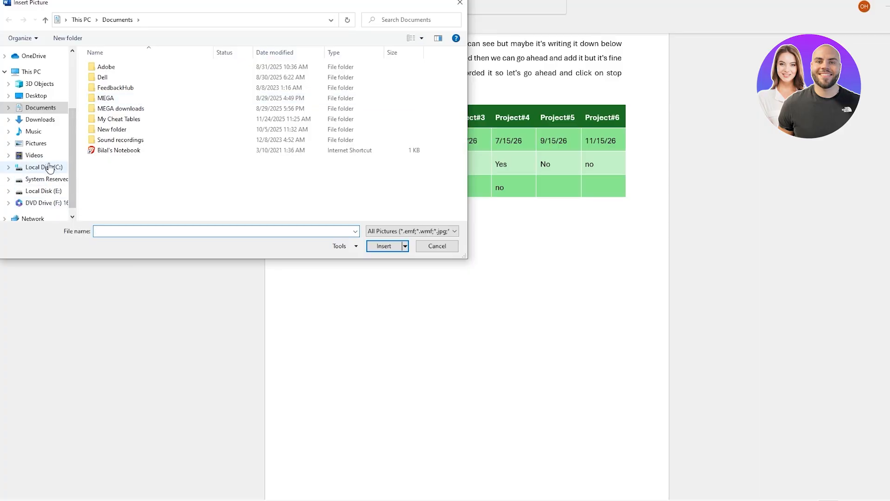
click(49, 143)
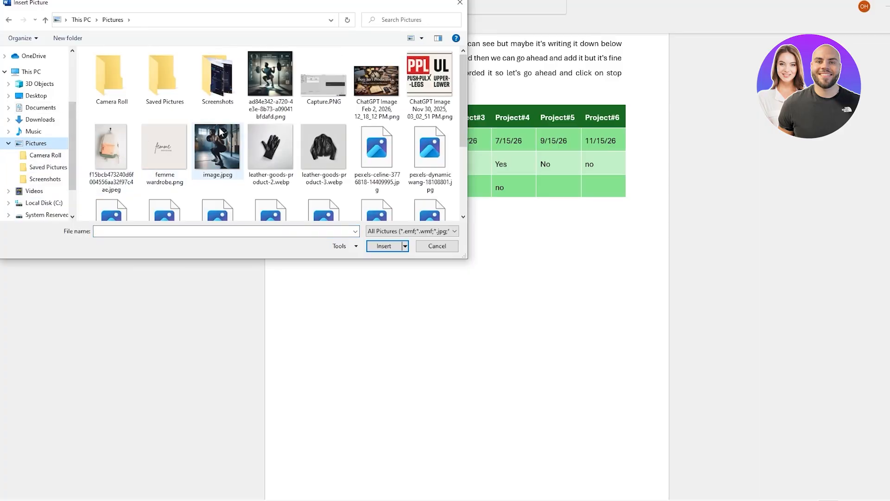
double_click(341, 146)
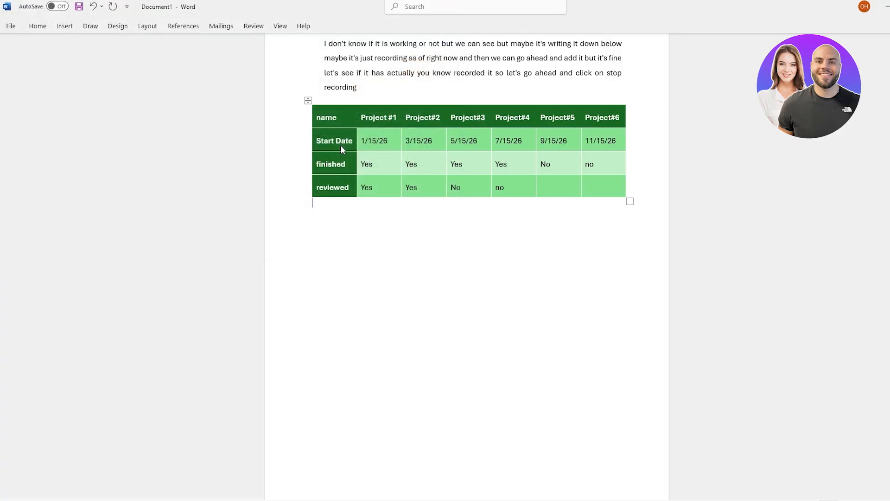
click(631, 264)
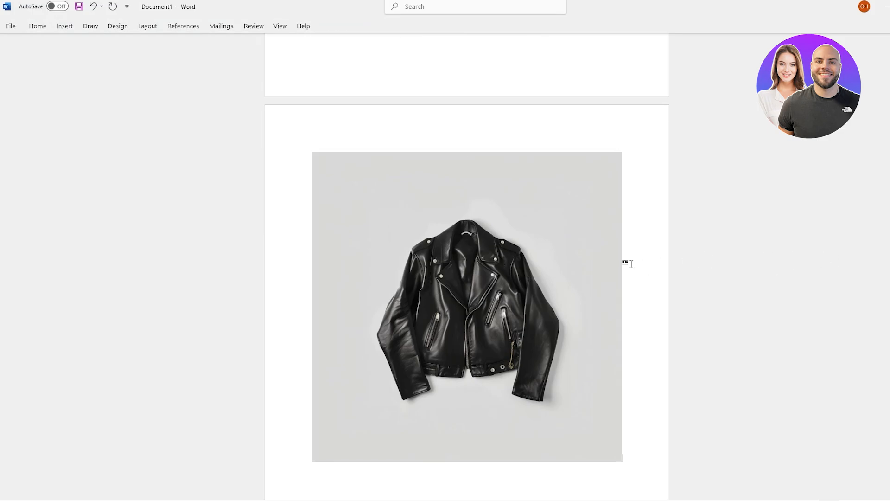
- Draw a freehand looping scribble with the black pen over the picture, just above the jacket
click(69, 27)
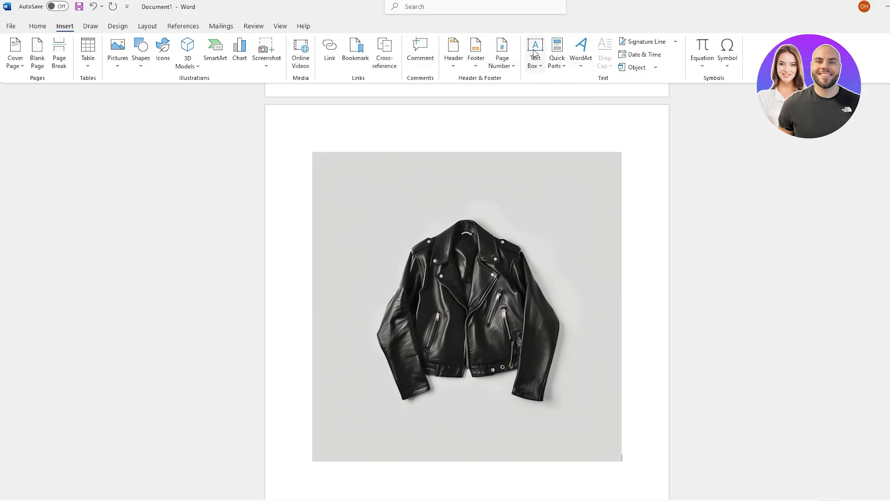
click(92, 27)
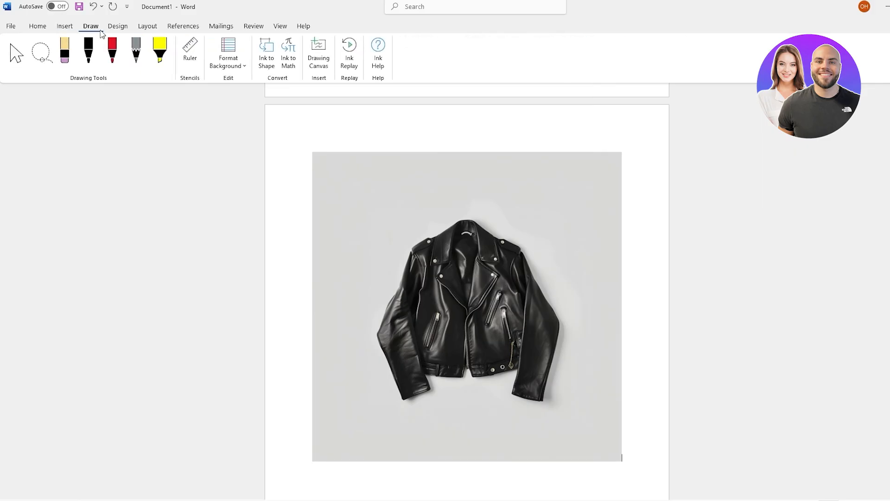
click(88, 48)
drag(516, 208, 475, 190)
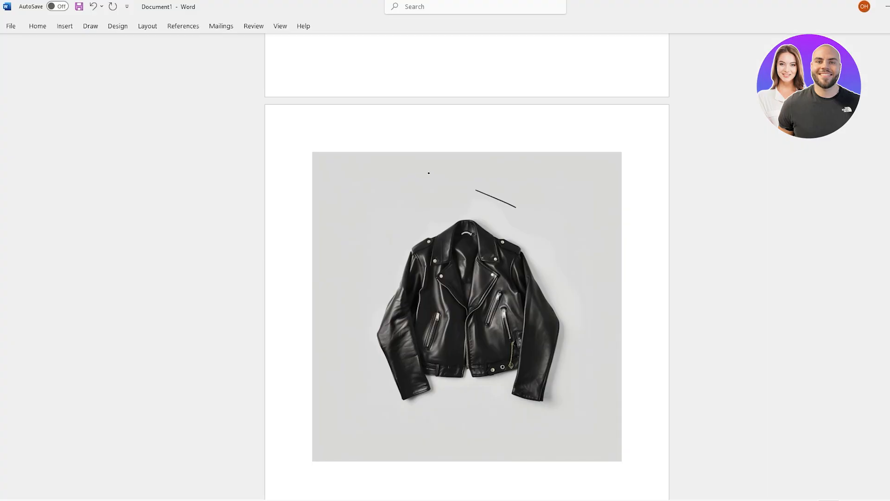
drag(429, 173, 394, 249)
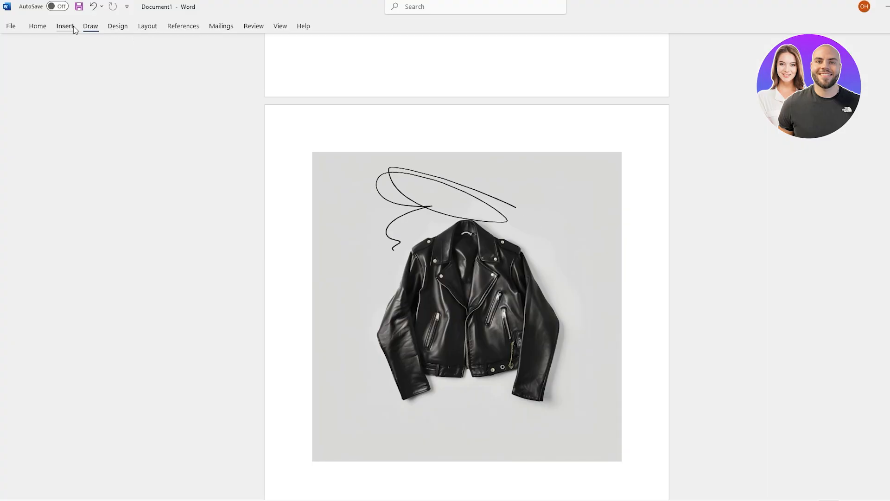
click(90, 26)
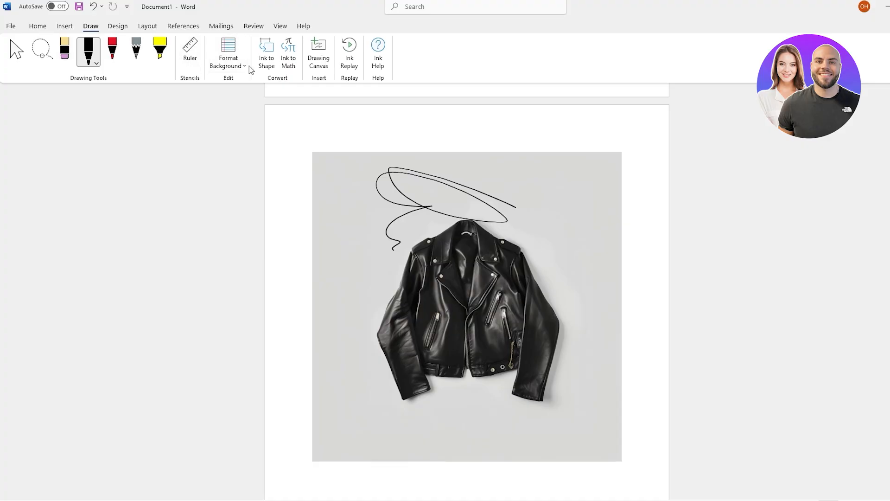
click(118, 27)
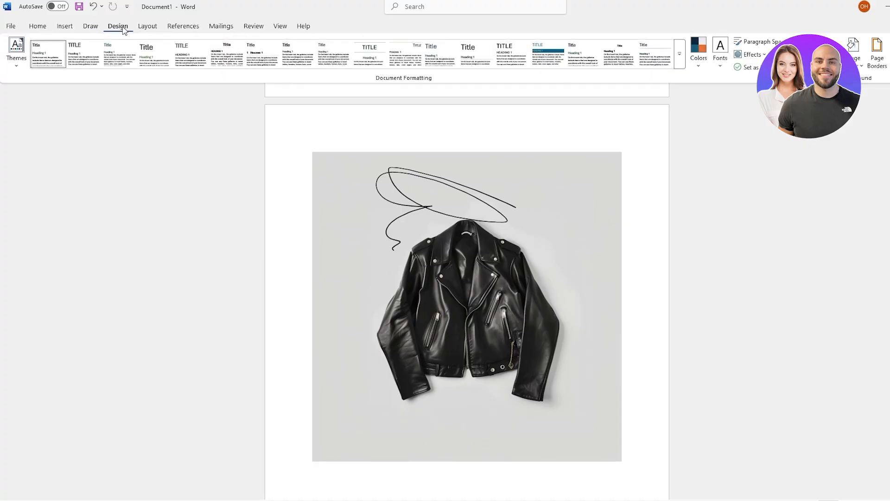
click(147, 27)
click(177, 29)
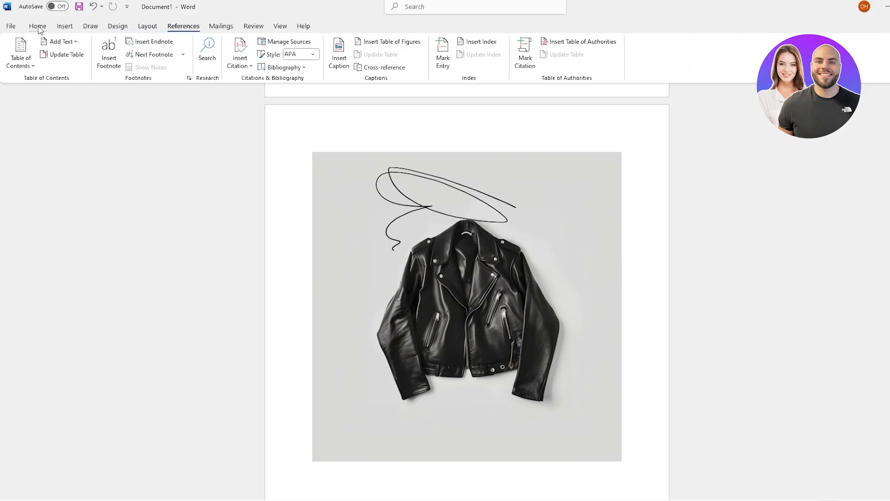
click(39, 28)
click(416, 261)
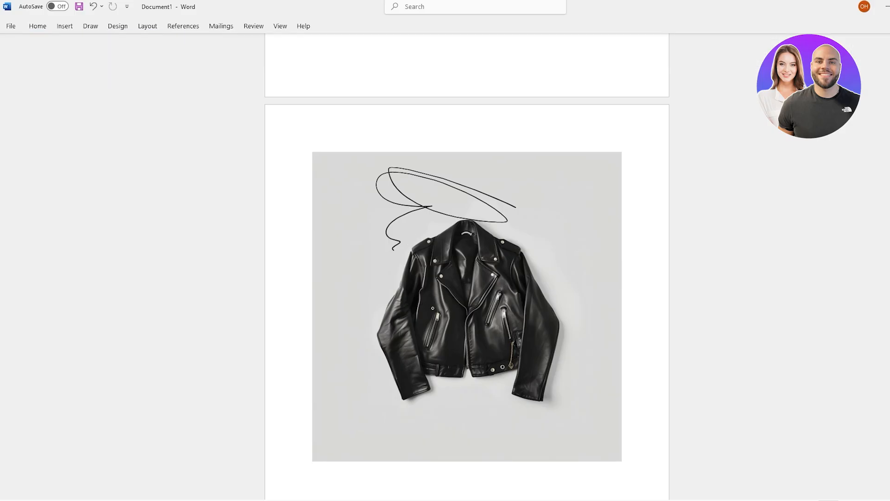
click(117, 27)
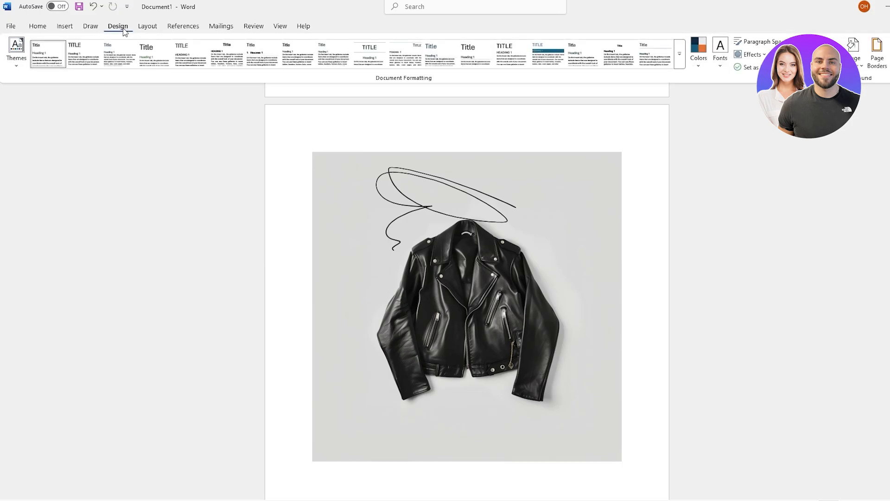
- Show the drawing ruler, move it over the jacket picture and rotate it to 90°
click(93, 27)
click(189, 50)
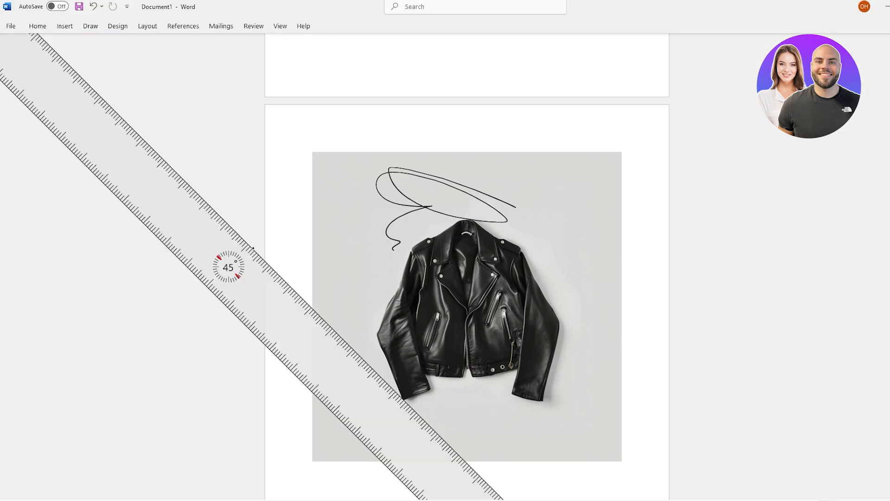
drag(223, 267, 352, 170)
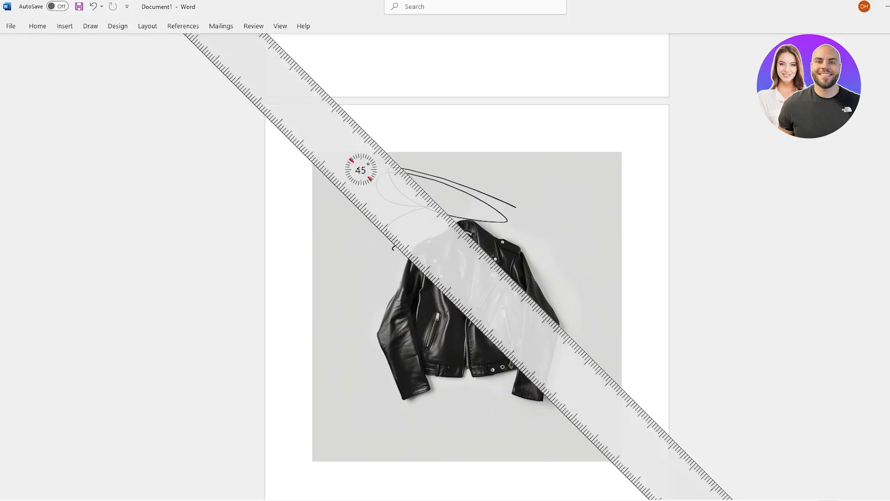
scroll(359, 170, down, 8)
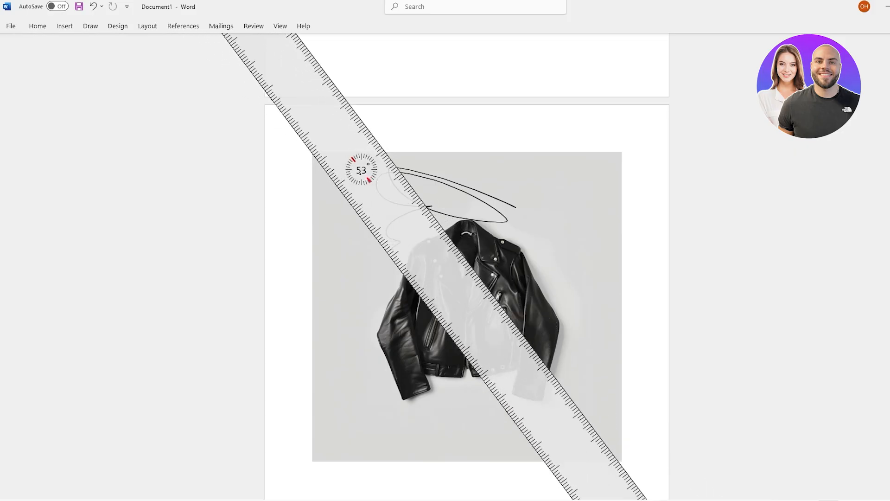
key(alt)
scroll(360, 171, down, 5)
scroll(366, 172, down, 20)
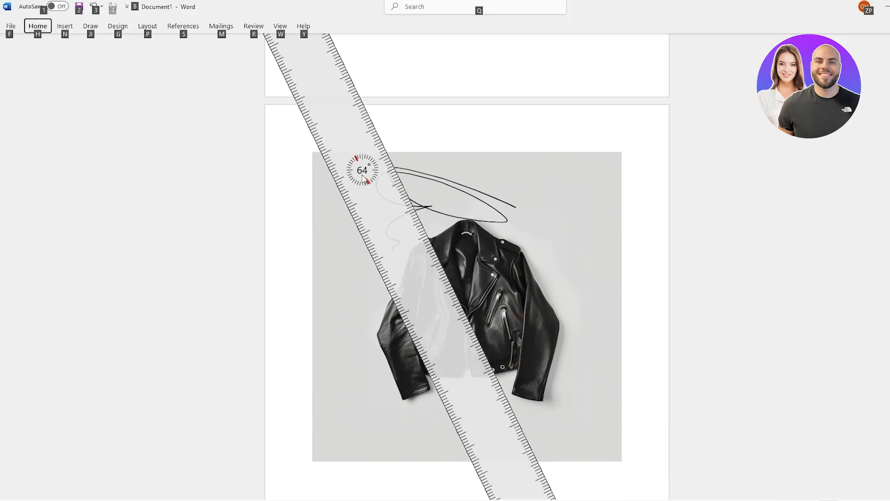
scroll(369, 177, down, 1)
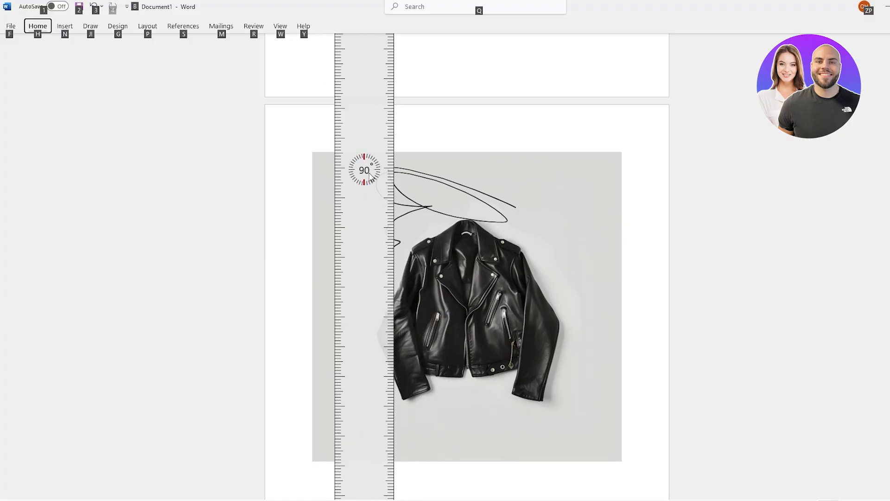
- Align the drawing ruler with the left edge of the jacket picture, keeping its angle at 90°
drag(368, 175, 315, 159)
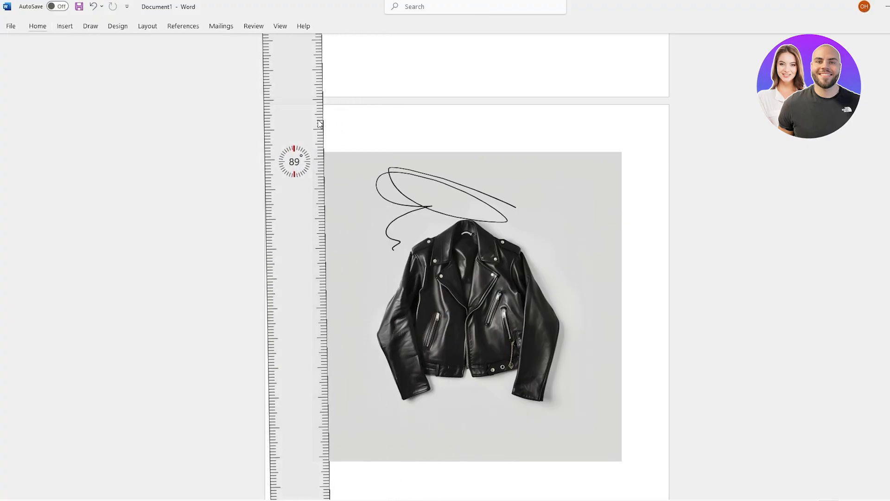
drag(320, 122, 293, 214)
scroll(278, 216, down, 1)
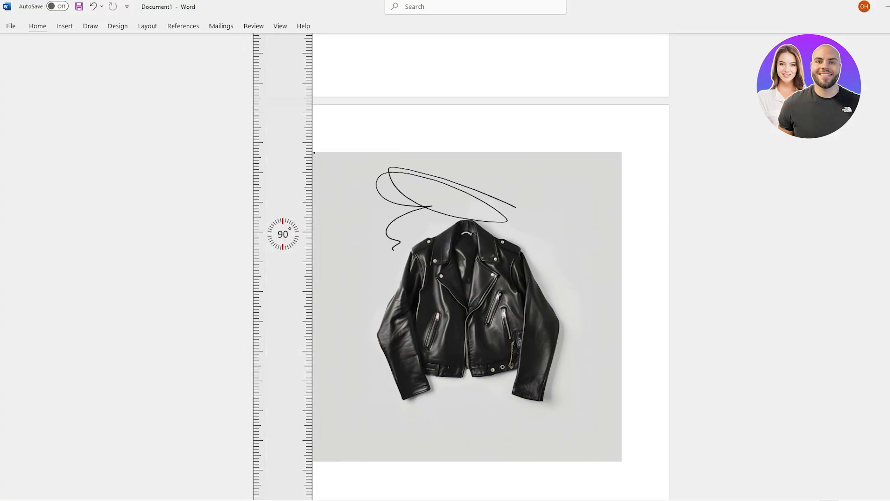
- Draw a black line along the ruler down the jacket picture's full left edge and move the ruler clear of it
drag(313, 152, 306, 456)
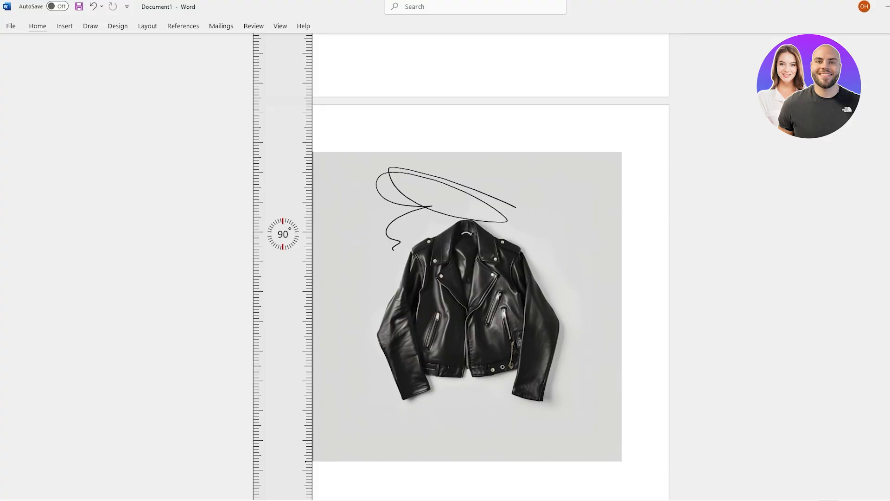
mouse_move(296, 299)
mouse_down()
mouse_move(259, 288)
mouse_move(266, 275)
mouse_up()
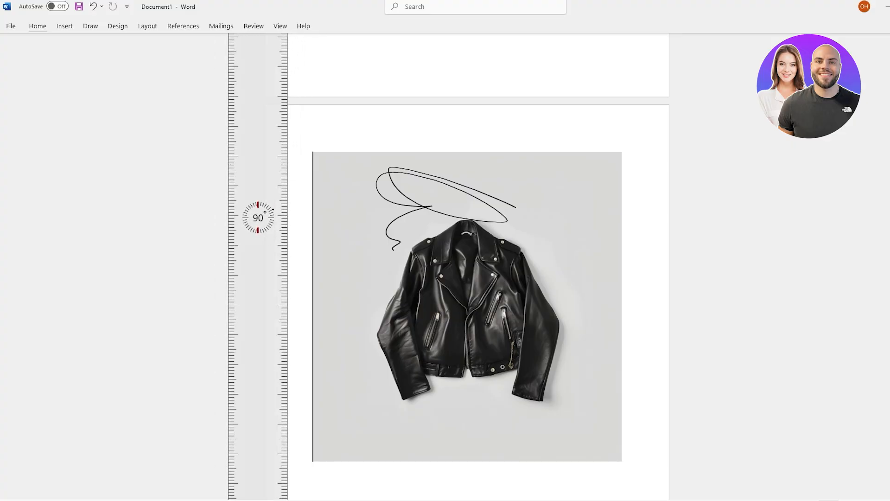
- Rotate the drawing ruler to 45° and draw a diagonal line along it from the picture's bottom-left corner to its top-right corner
scroll(273, 209, down, 15)
drag(308, 185, 564, 285)
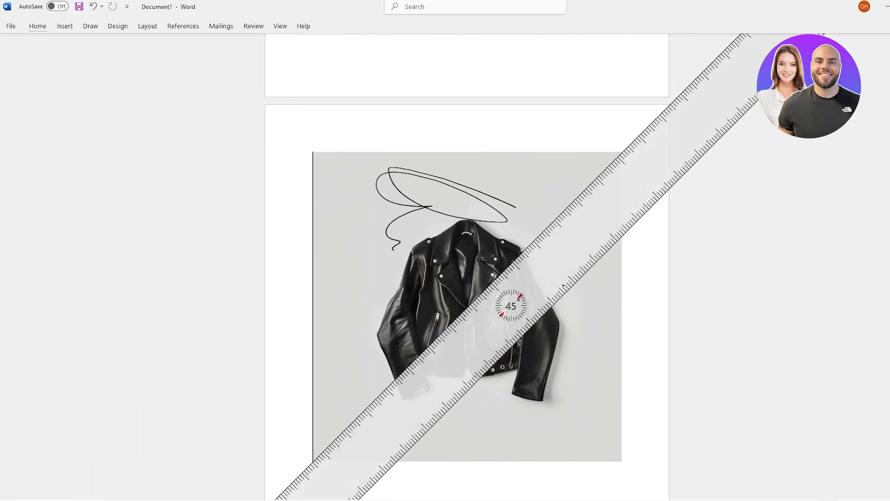
mouse_move(313, 460)
mouse_down()
mouse_move(358, 417)
mouse_move(629, 219)
mouse_up()
- Turn the ruler to 45° sloping the other way and draw the opposite diagonal from the picture's top-left corner past its bottom-right corner
scroll(661, 187, down, 14)
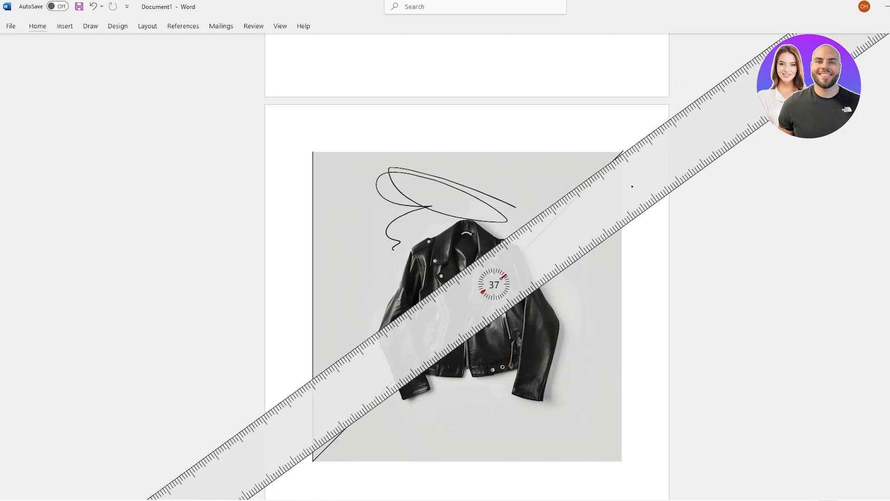
scroll(634, 185, down, 7)
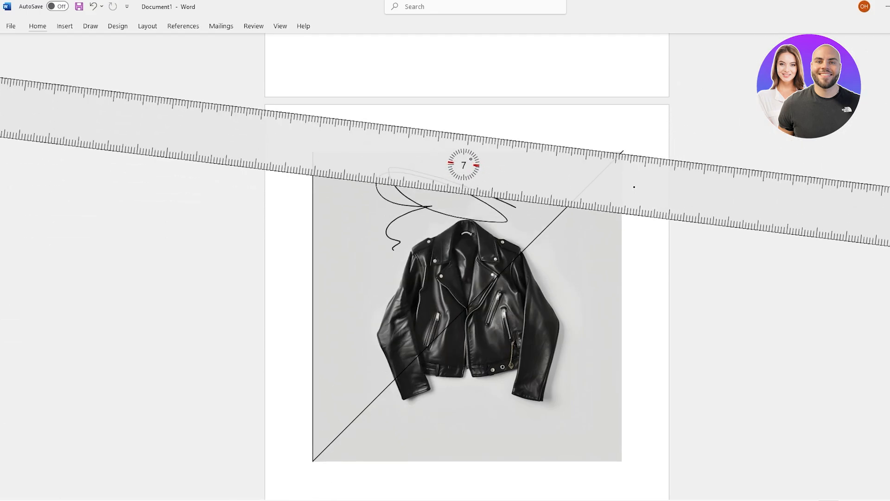
drag(642, 185, 427, 336)
scroll(453, 312, down, 9)
scroll(447, 316, up, 2)
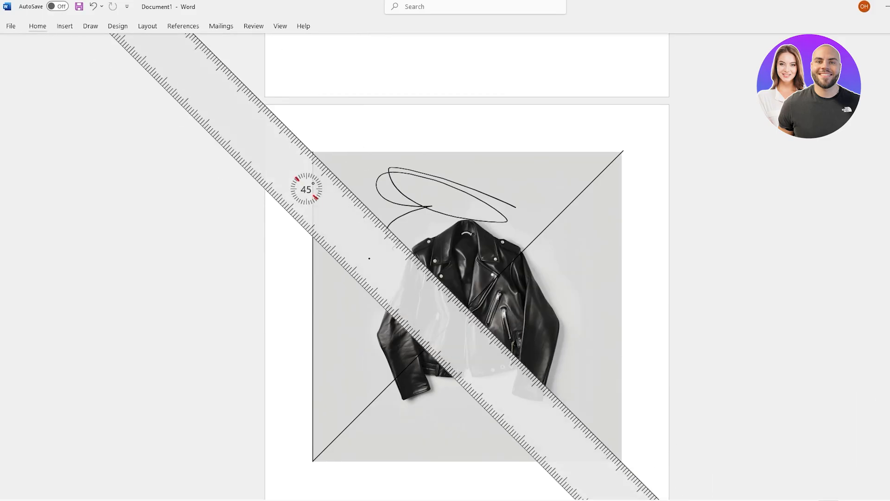
mouse_move(312, 163)
mouse_down()
mouse_move(592, 348)
mouse_move(663, 446)
mouse_up()
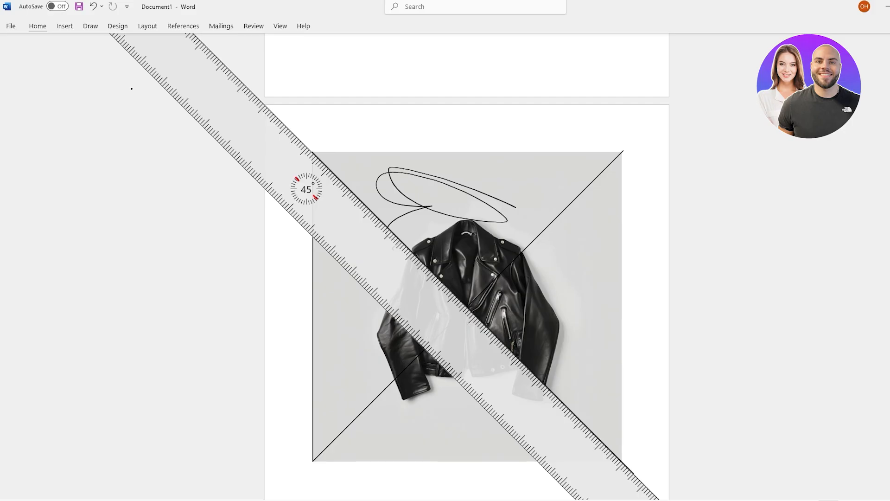
- Stop inking on the picture and hide the drawing ruler
click(259, 190)
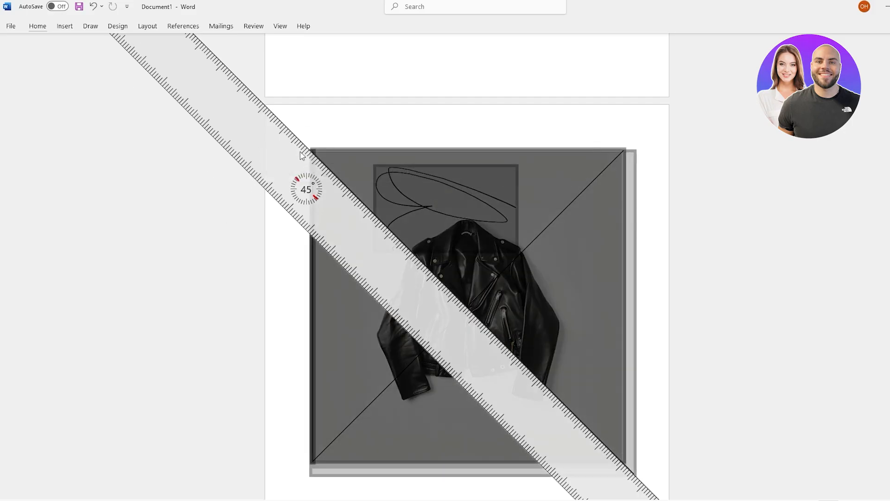
click(68, 28)
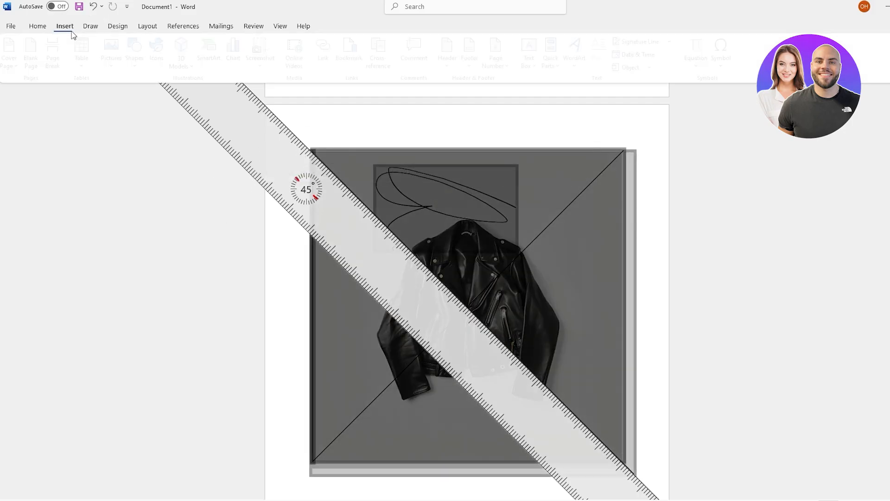
click(116, 27)
click(98, 28)
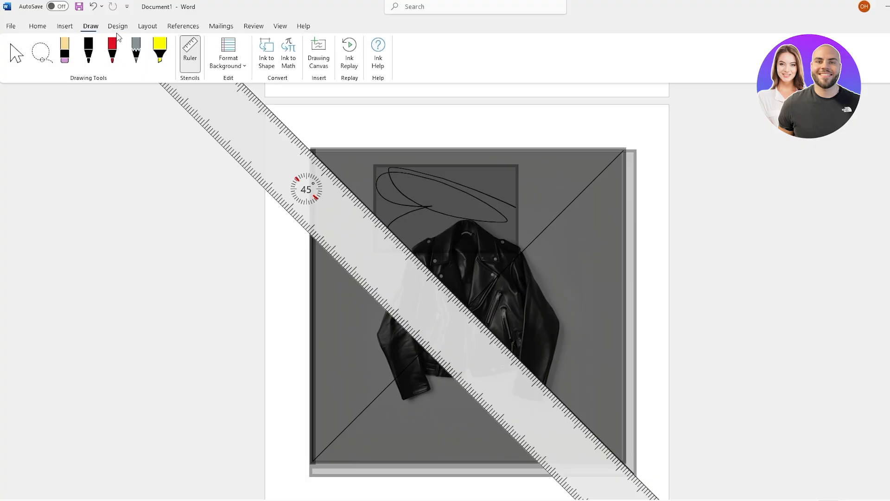
click(191, 55)
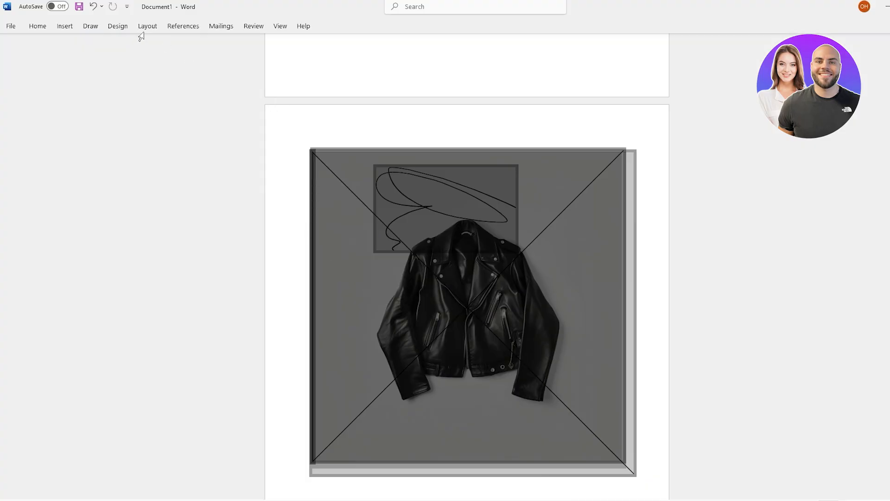
- Show the drawing ruler again and hide it
click(65, 27)
scroll(467, 302, up, 1)
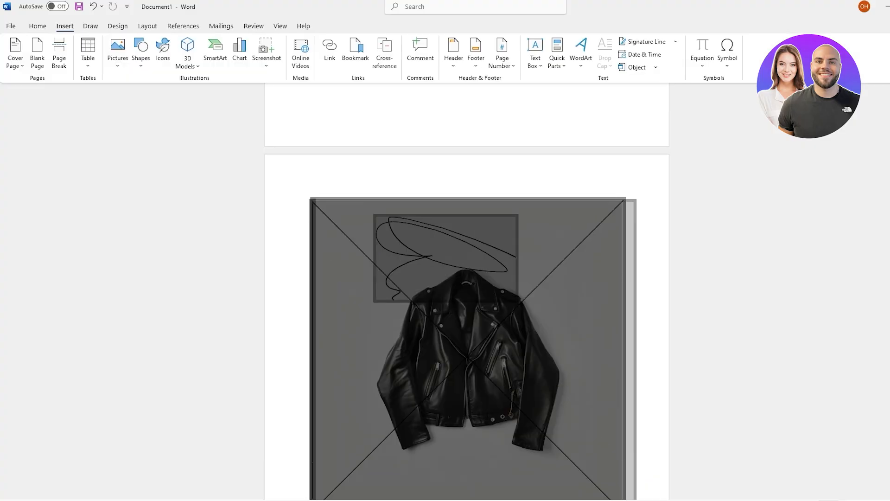
click(91, 26)
click(117, 26)
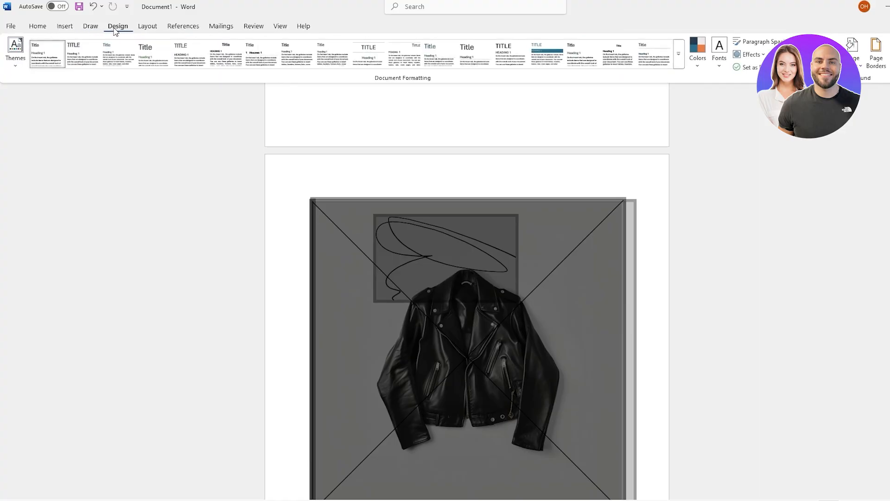
click(91, 28)
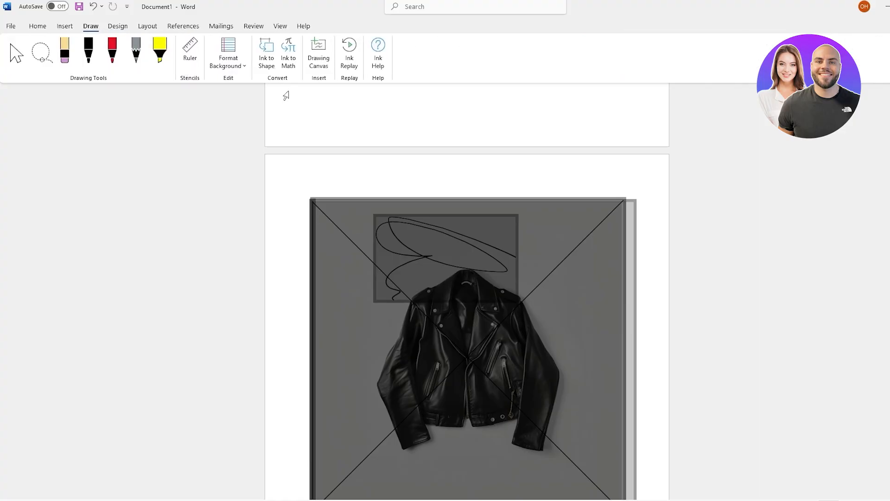
click(195, 56)
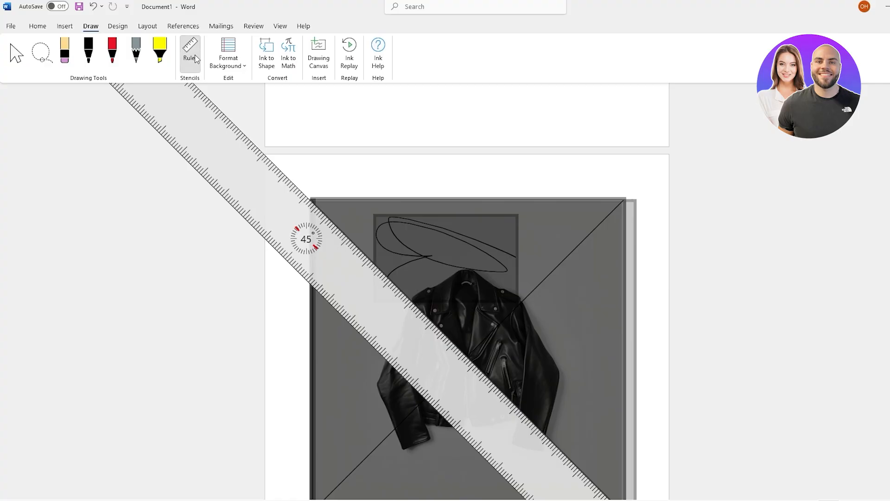
click(195, 57)
click(196, 57)
click(191, 63)
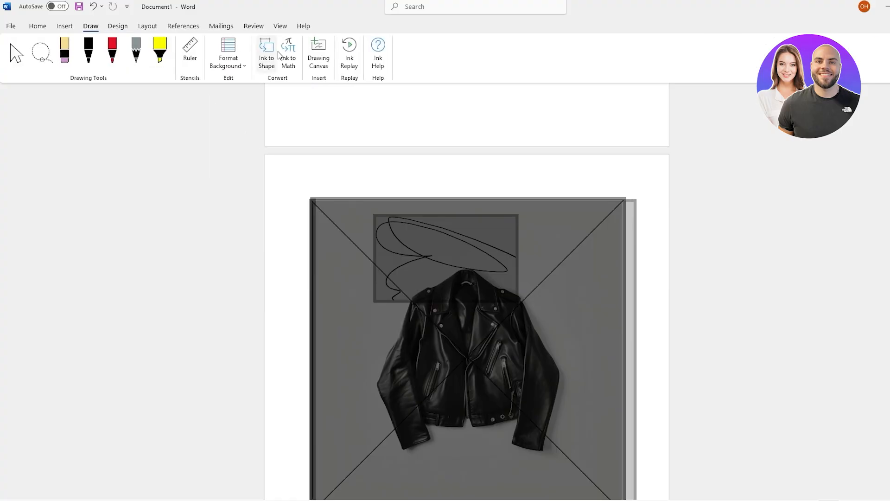
- Apply the rule-line background that follows Narrow Ruled and review it across the document's pages
click(238, 60)
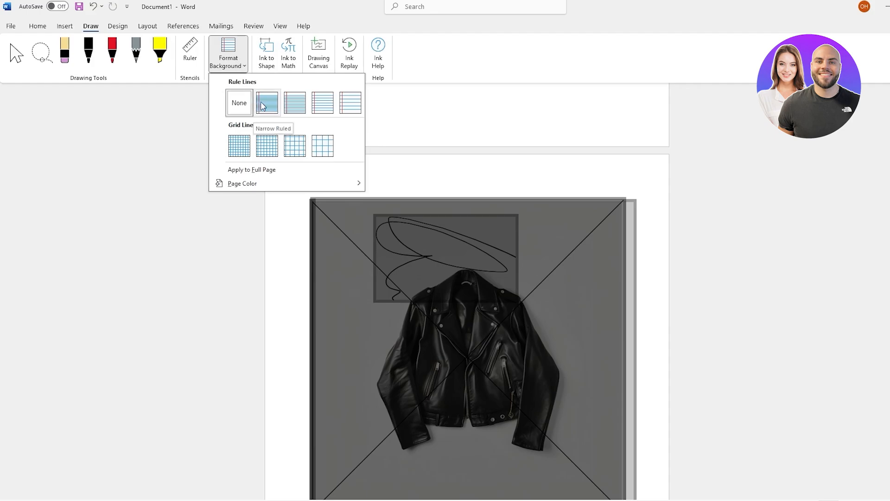
click(289, 107)
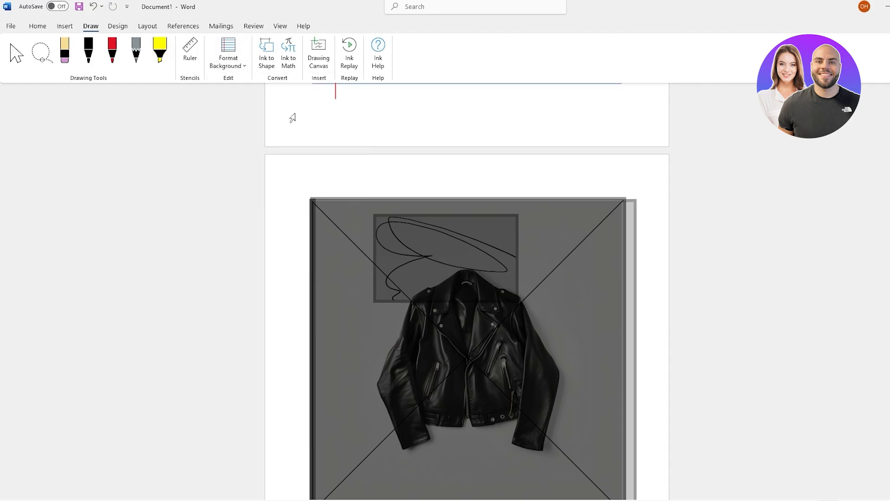
scroll(321, 177, up, 10)
scroll(356, 223, down, 6)
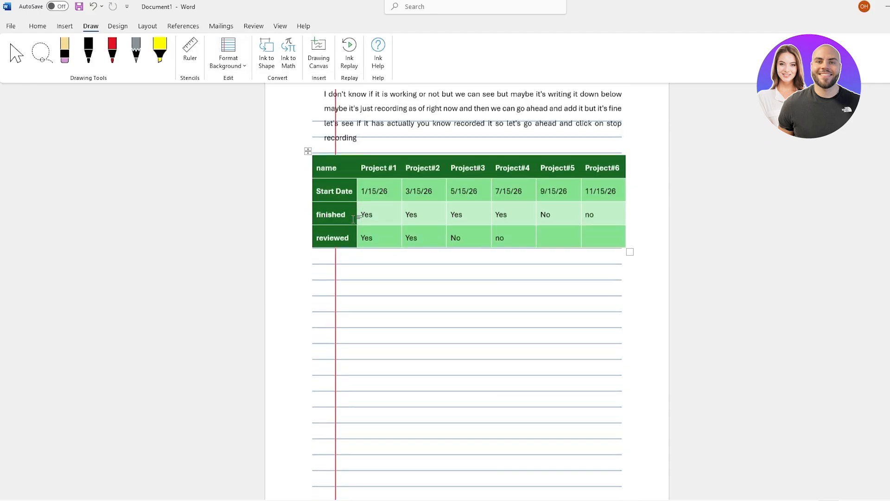
scroll(355, 223, down, 8)
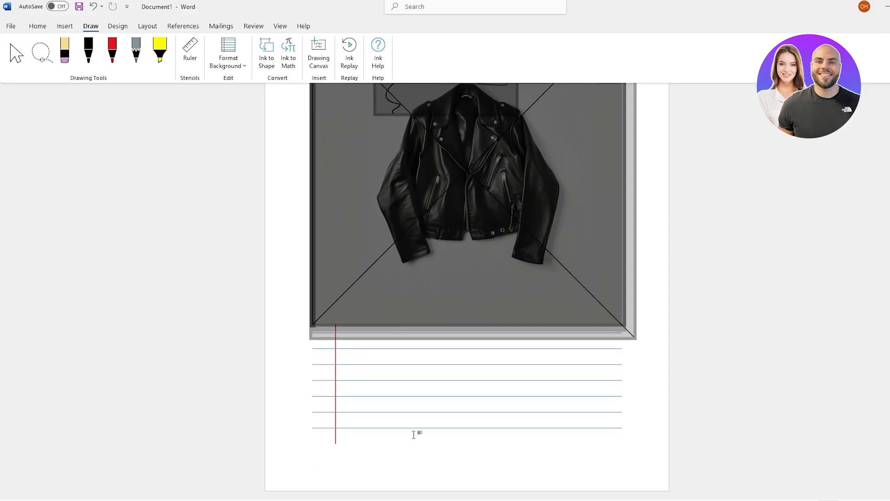
scroll(414, 435, up, 15)
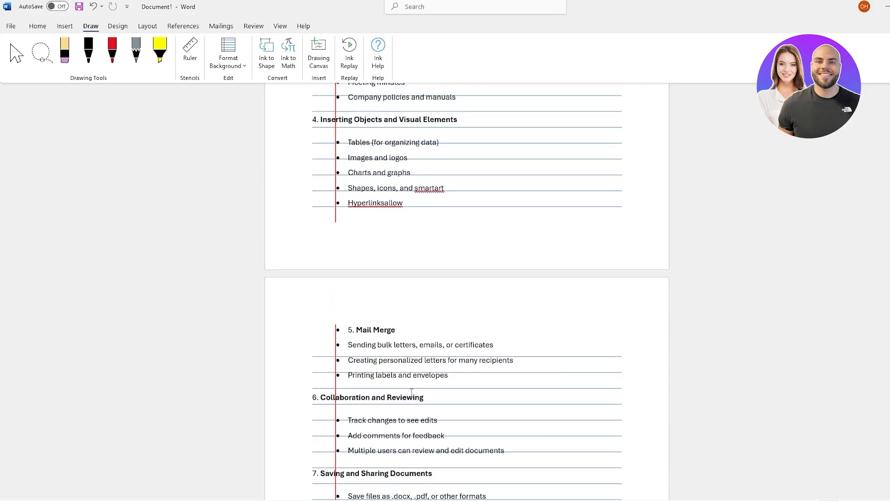
scroll(411, 392, down, 4)
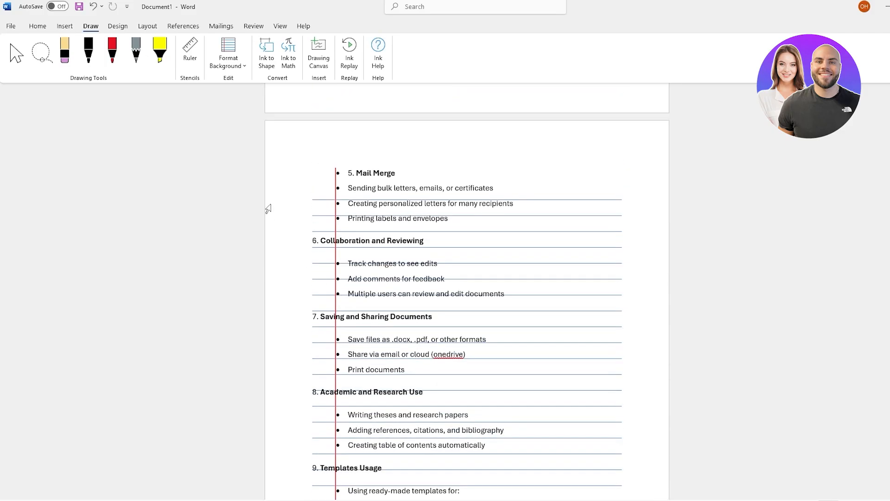
scroll(268, 209, down, 12)
scroll(277, 209, up, 5)
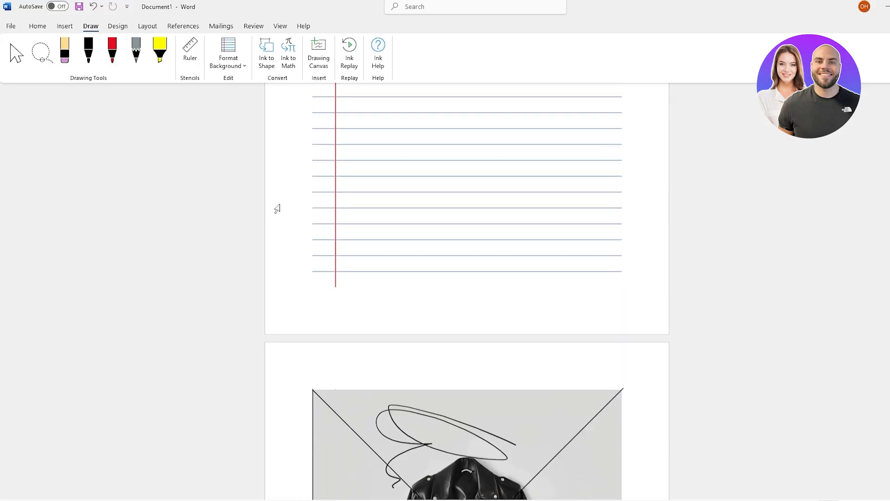
- Remove the rule lines by setting the document's background format to None
scroll(277, 209, up, 3)
click(228, 54)
click(247, 114)
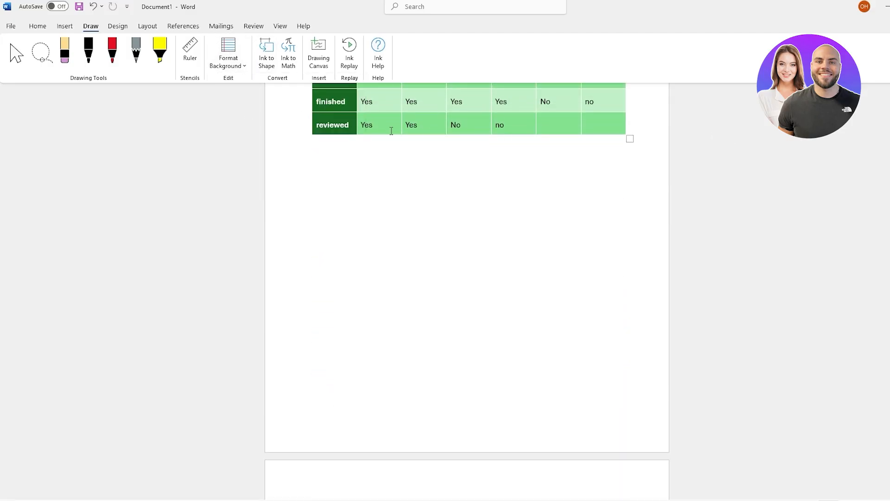
- Erase the vertical line and both diagonal lines from the jacket picture with the eraser
click(65, 51)
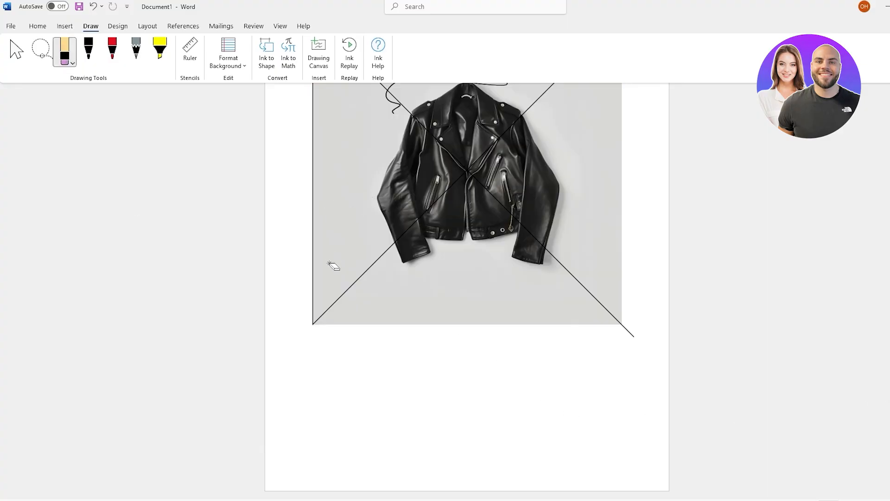
drag(355, 295, 442, 200)
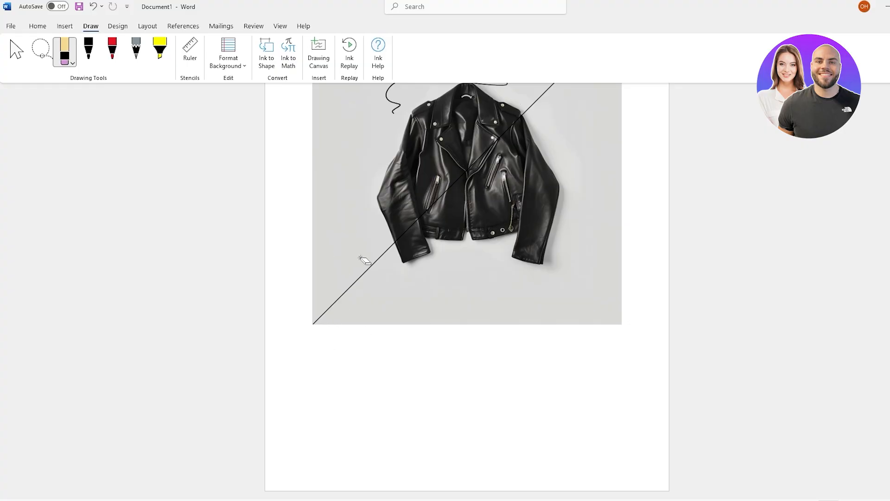
scroll(467, 278, up, 8)
scroll(333, 259, down, 5)
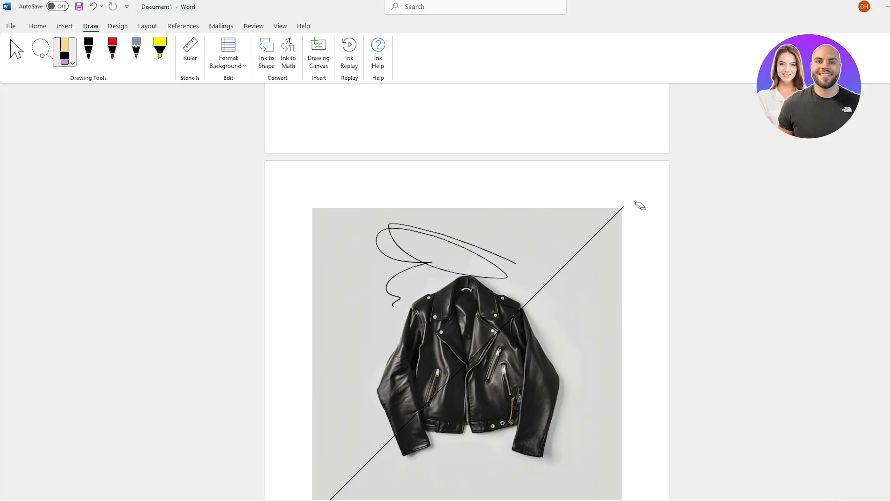
click(622, 208)
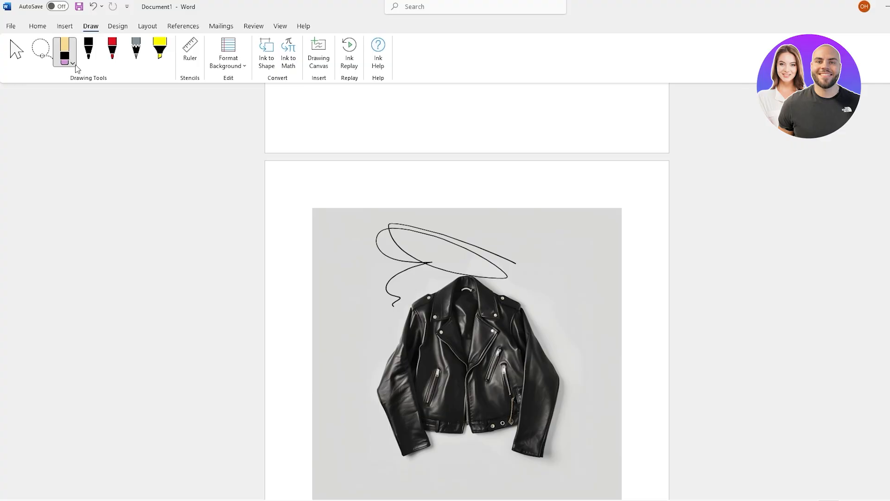
- Erase part of the scribble above the jacket with a different eraser type, and lasso-select and delete the remaining strokes
click(74, 64)
click(82, 134)
click(41, 50)
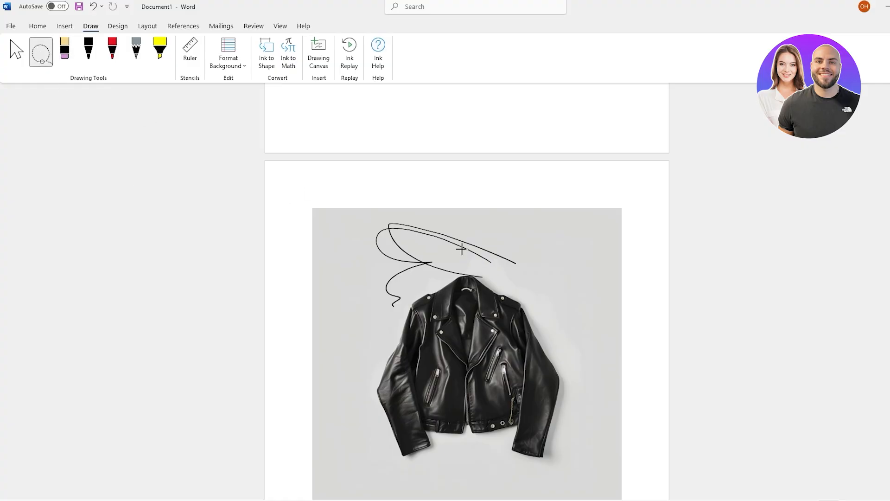
drag(396, 221, 455, 321)
drag(522, 281, 515, 256)
key(ctrl+z)
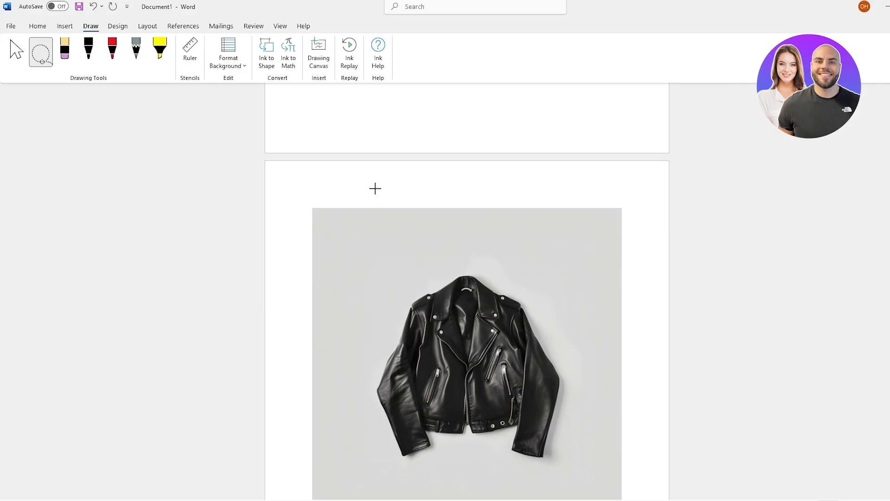
- Select the jacket picture and shrink it proportionally until it fits directly below the project table
click(17, 51)
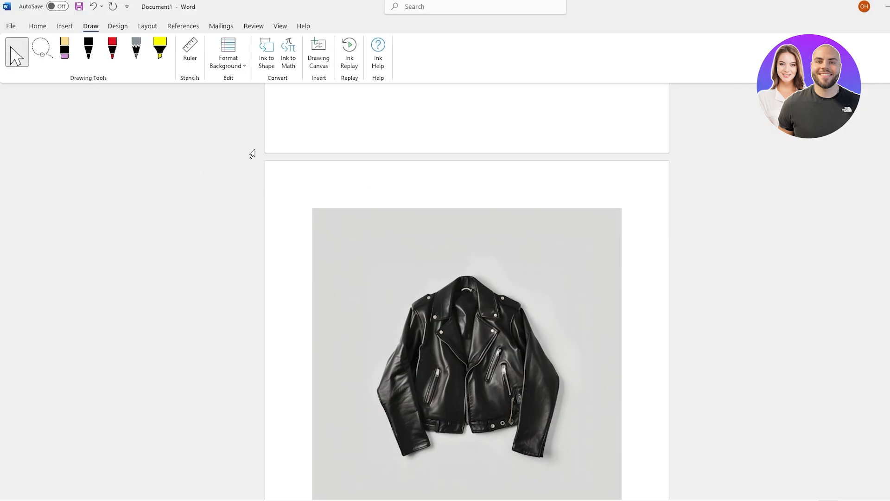
click(463, 221)
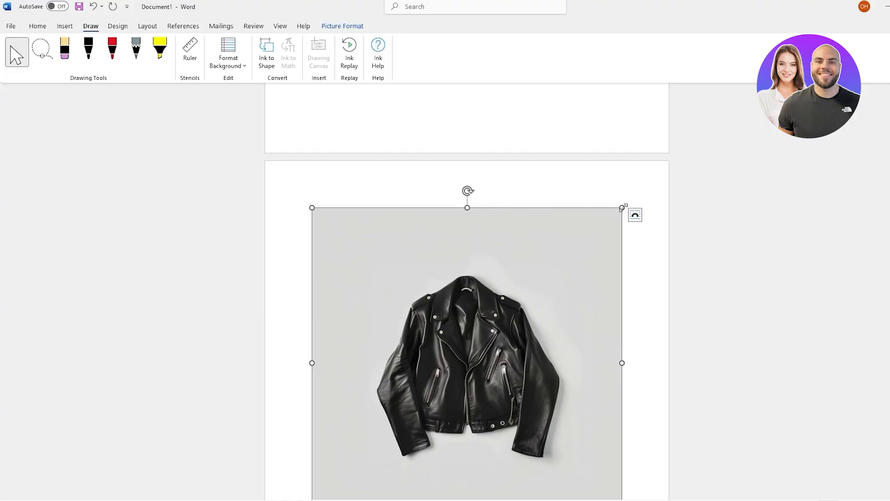
drag(623, 207, 552, 278)
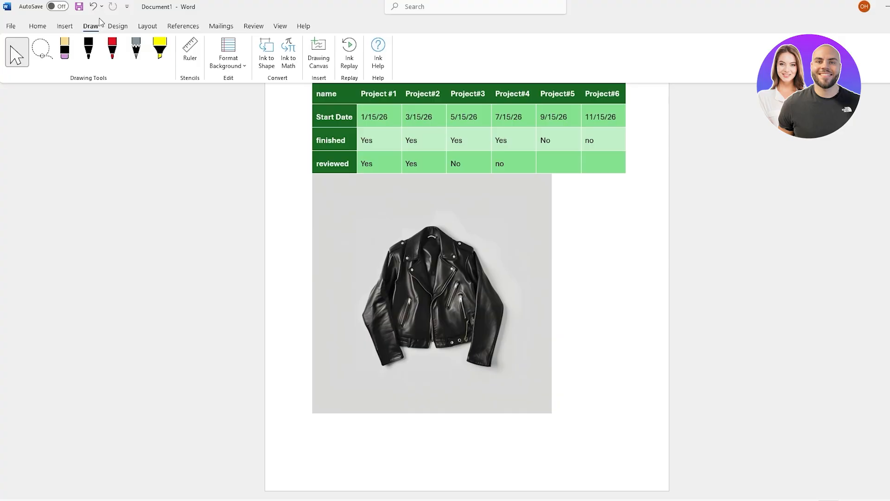
- Apply the Left column layout to the document's text, and set it back to one column
click(111, 28)
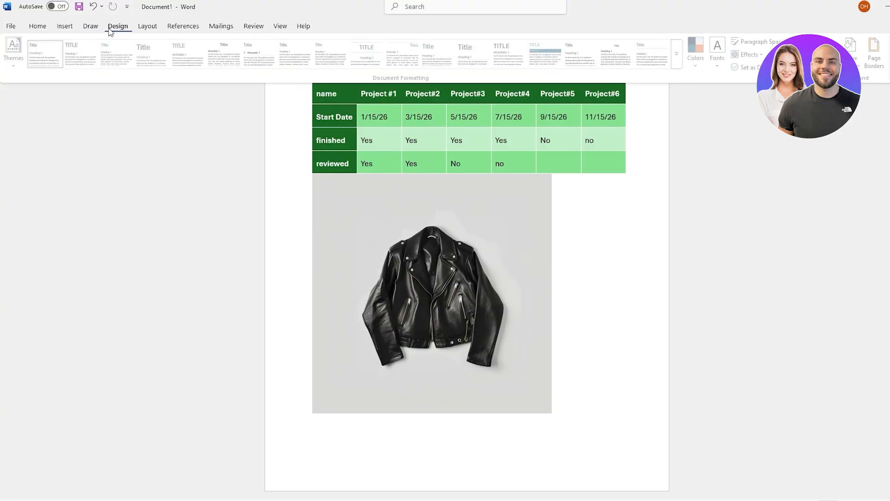
click(147, 28)
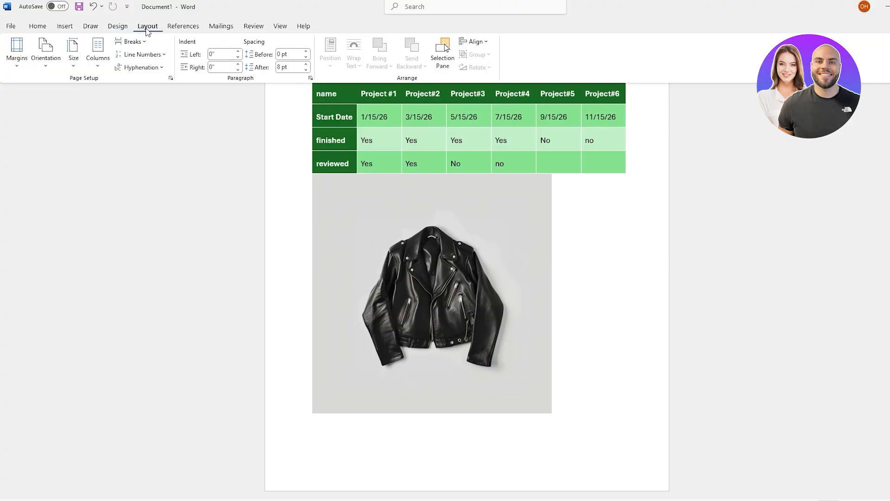
click(142, 43)
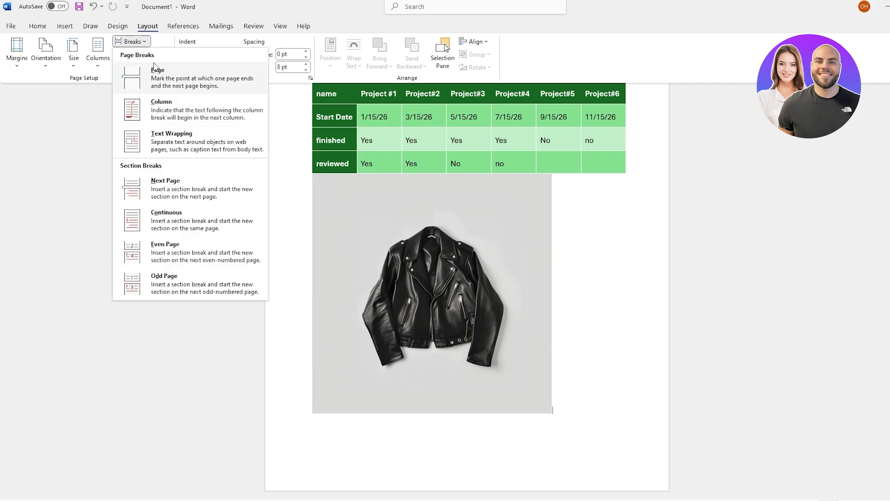
click(135, 42)
click(94, 59)
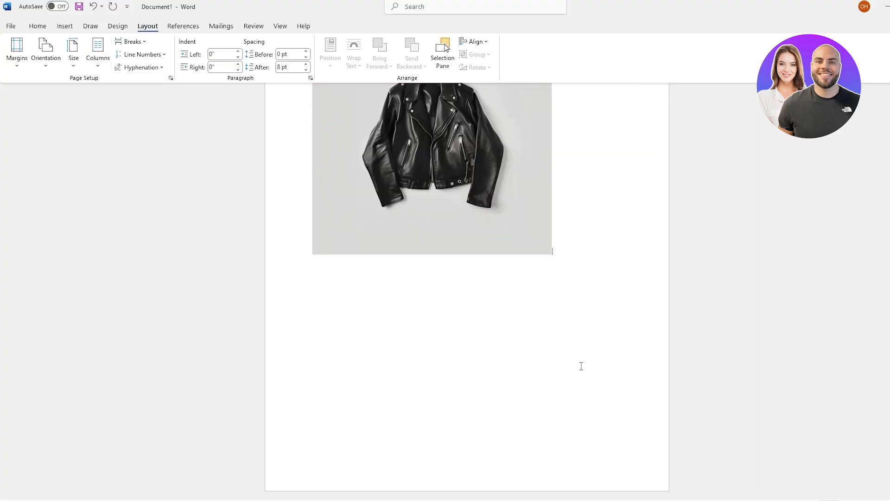
scroll(582, 366, up, 15)
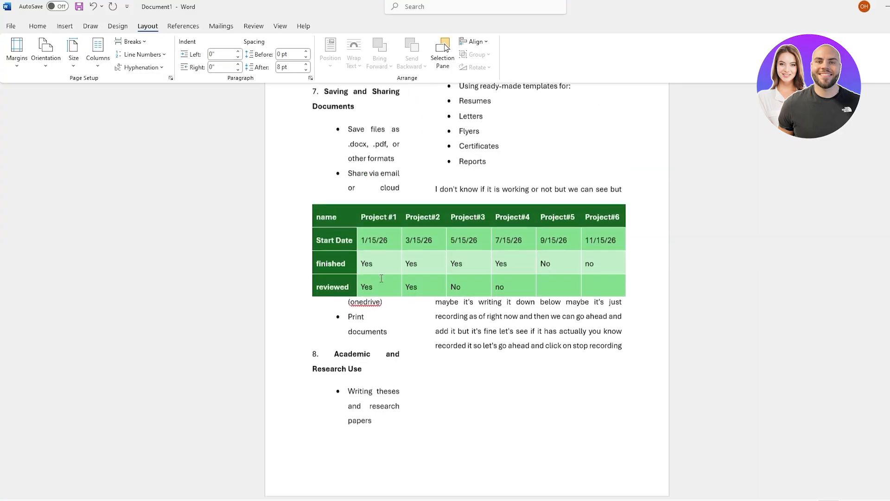
click(98, 51)
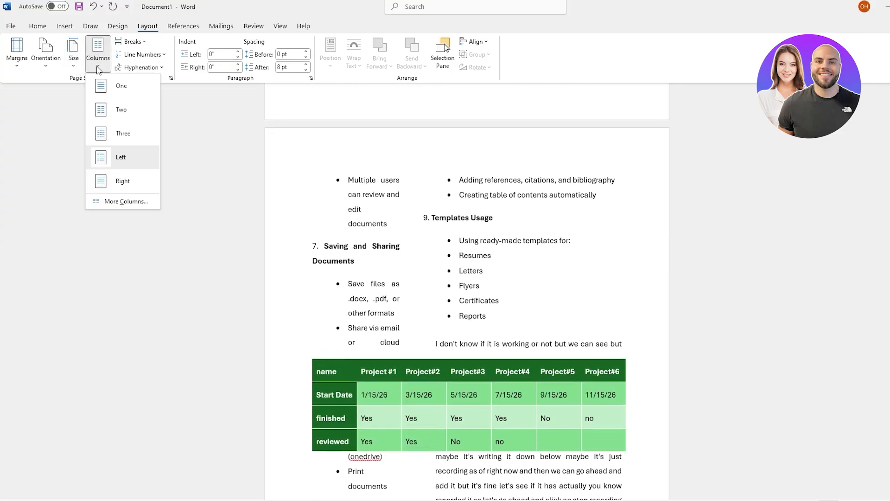
click(107, 85)
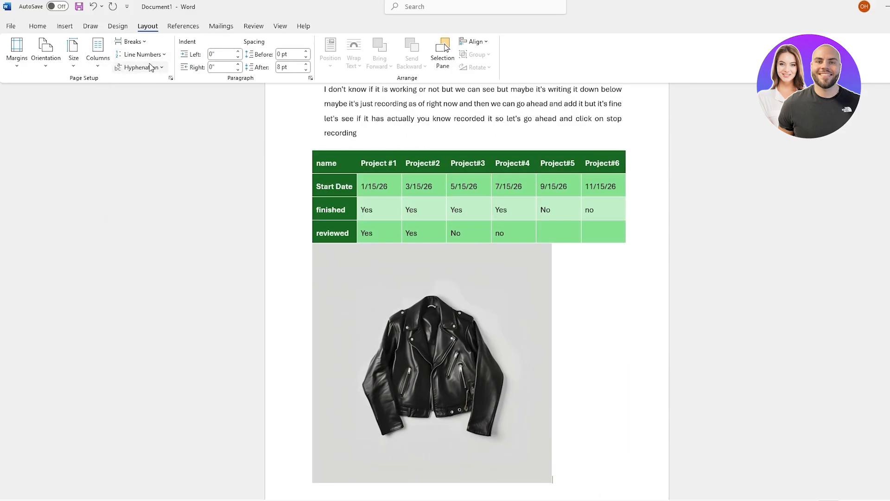
click(18, 43)
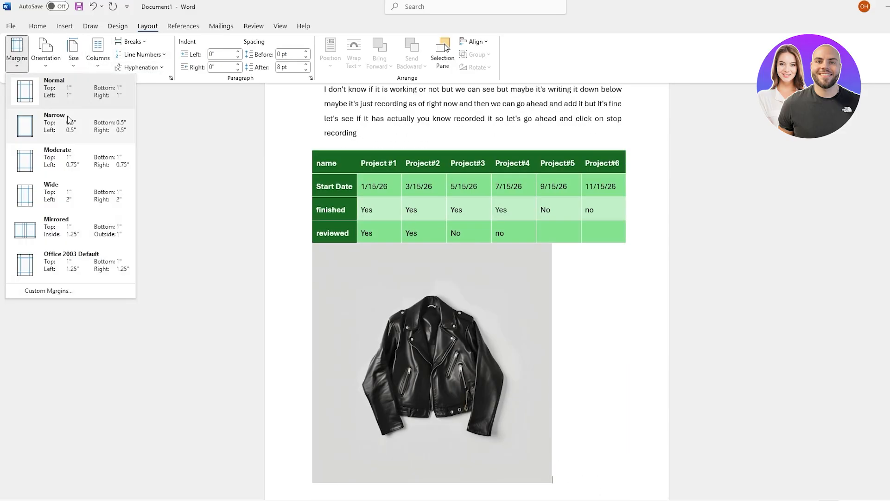
click(168, 145)
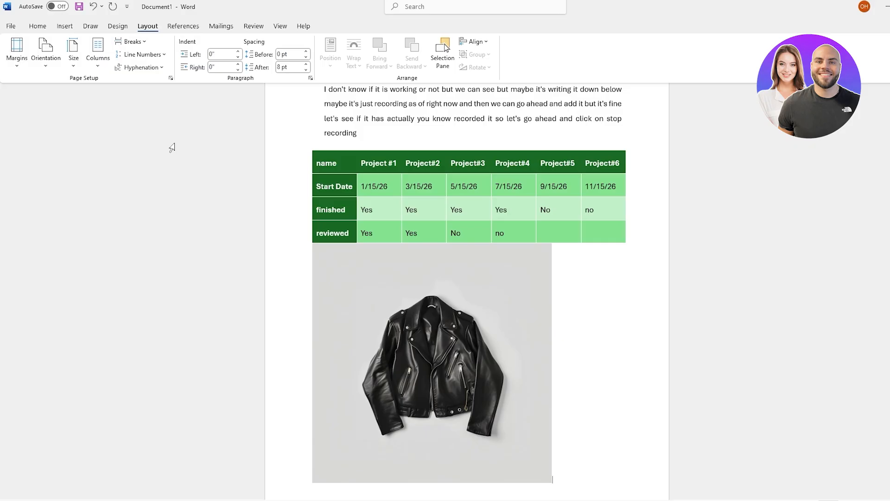
scroll(564, 354, up, 10)
scroll(564, 354, up, 8)
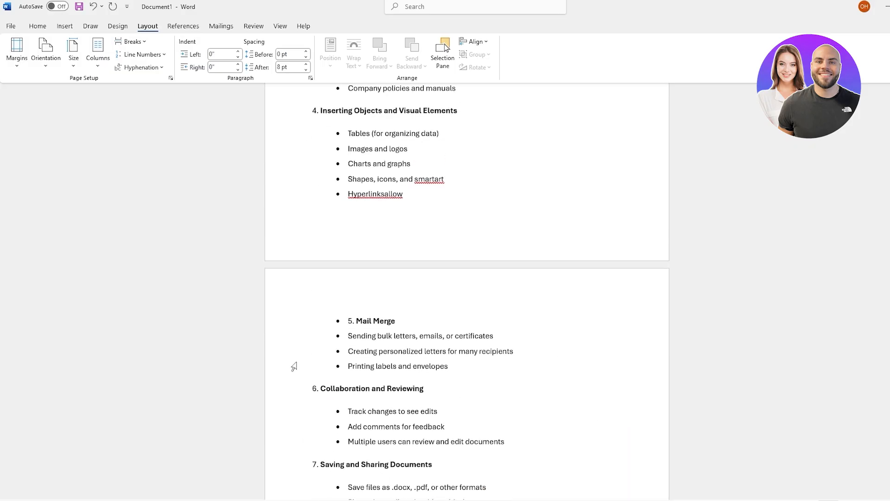
- Switch the document's page orientation to Landscape and check how the pages reflow
click(18, 53)
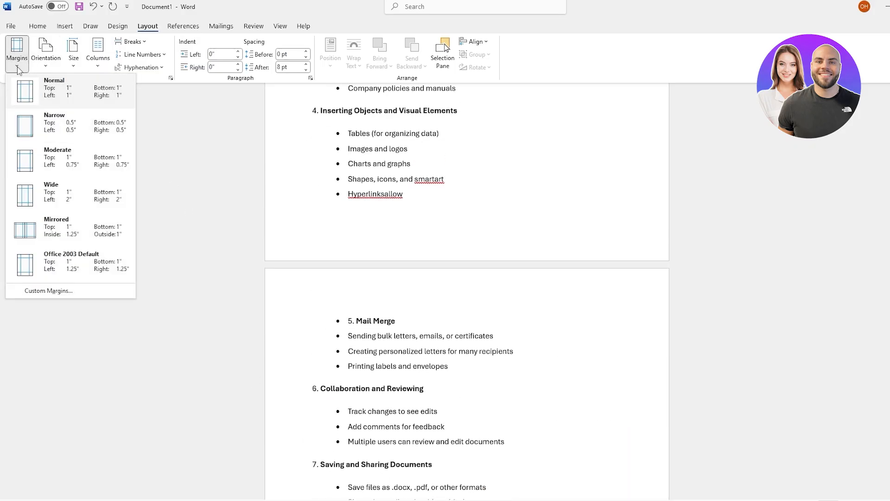
click(45, 68)
click(70, 108)
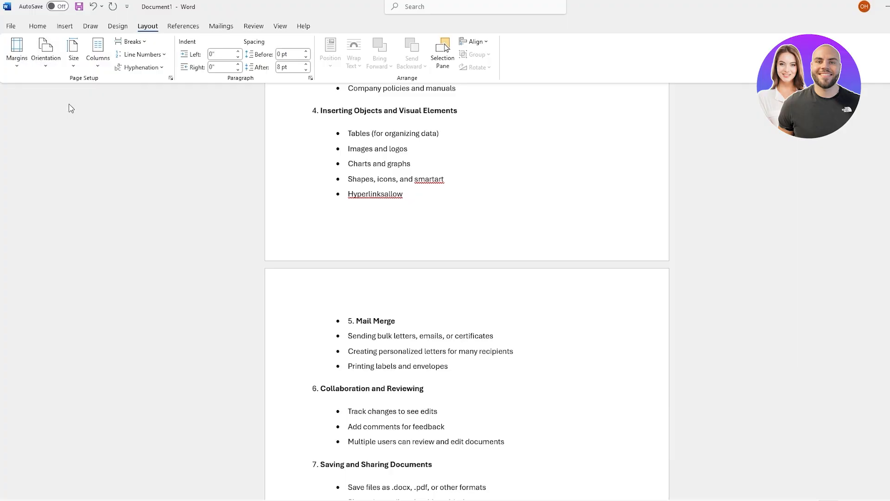
scroll(468, 260, down, 10)
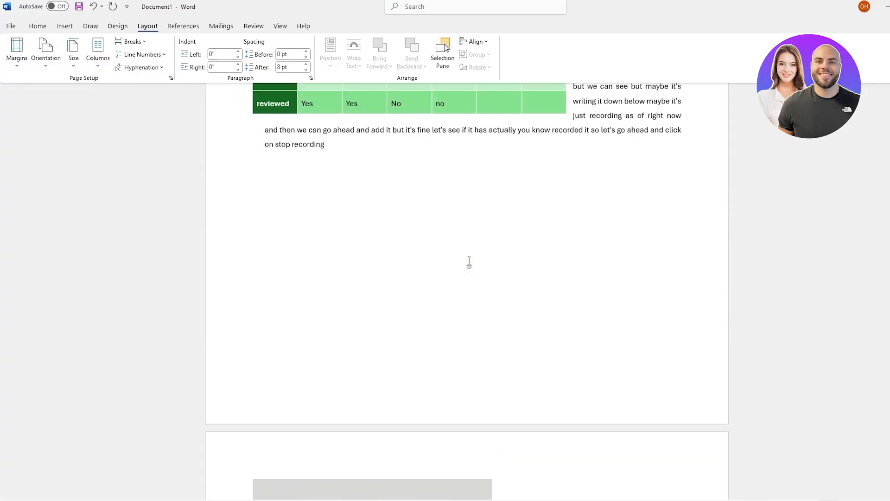
scroll(472, 259, up, 10)
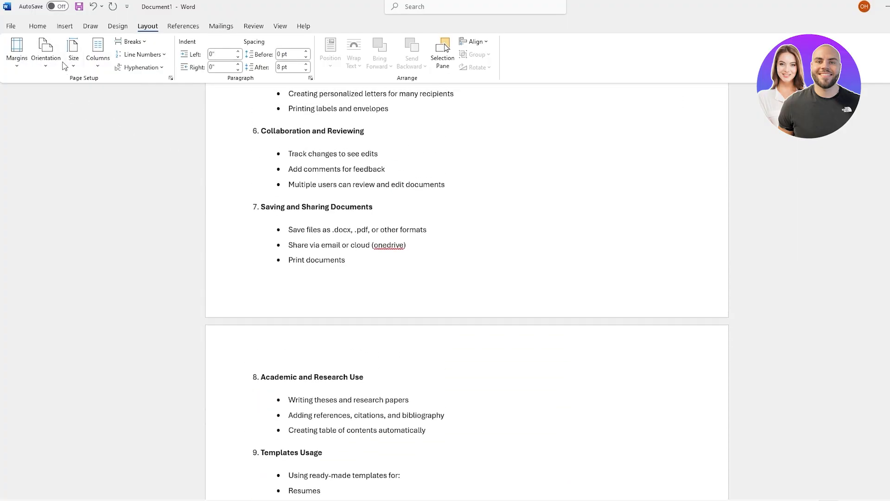
- Set the document's page orientation back to Portrait
click(51, 72)
click(45, 86)
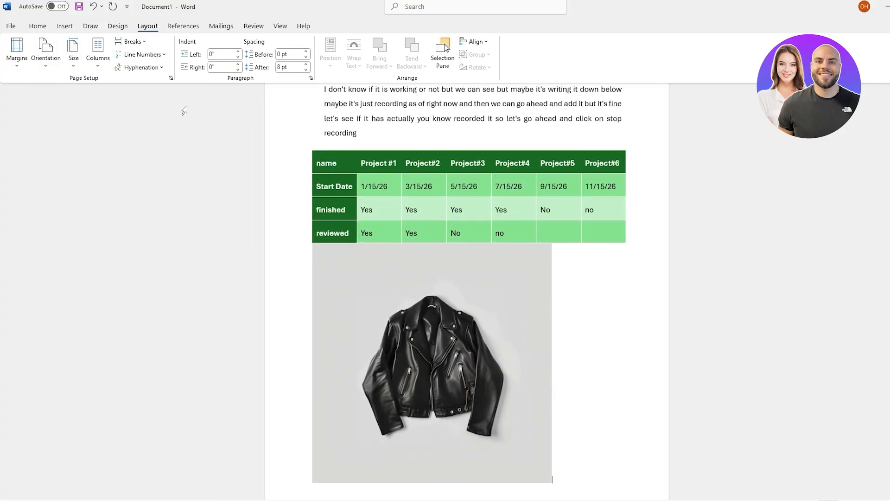
scroll(337, 139, up, 5)
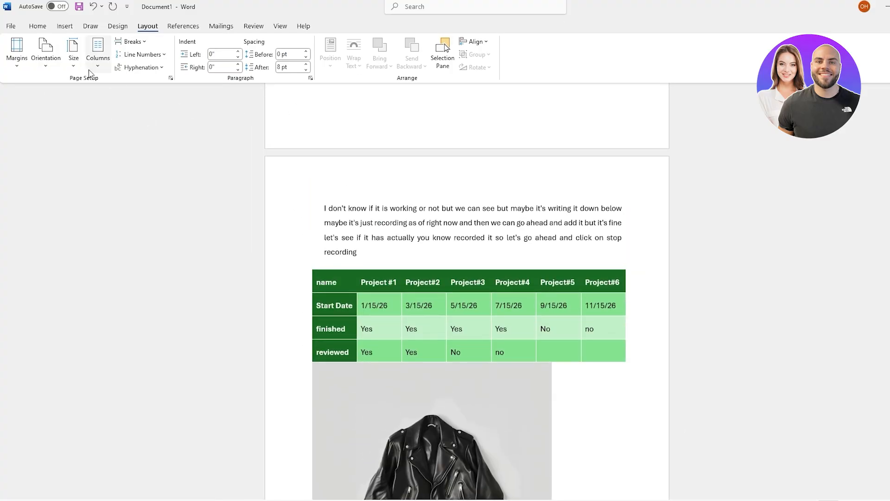
click(11, 26)
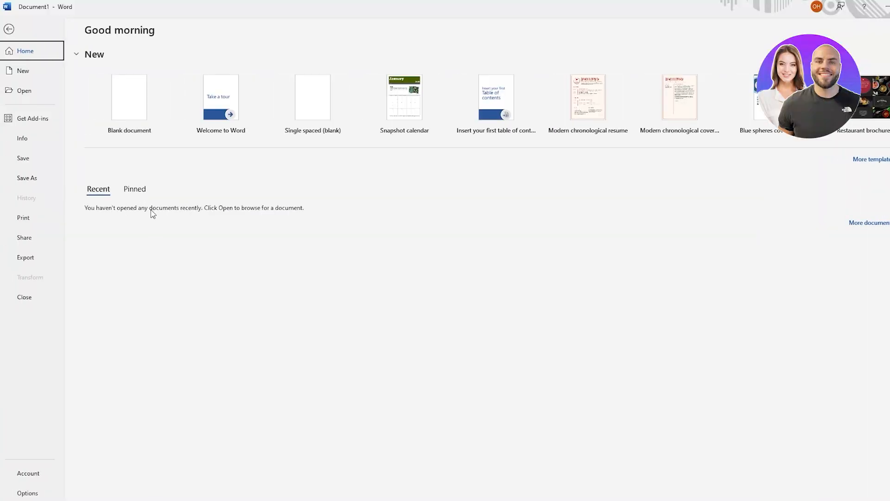
click(139, 190)
click(9, 29)
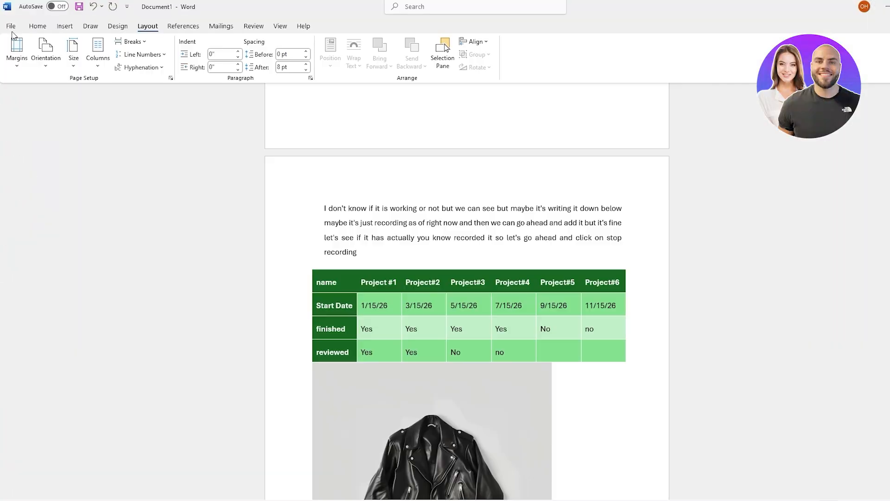
- Save the document as "Microsoft Word Is One Of The Most Widely Used Word.docx" in the OneDrive Documents folder
click(127, 7)
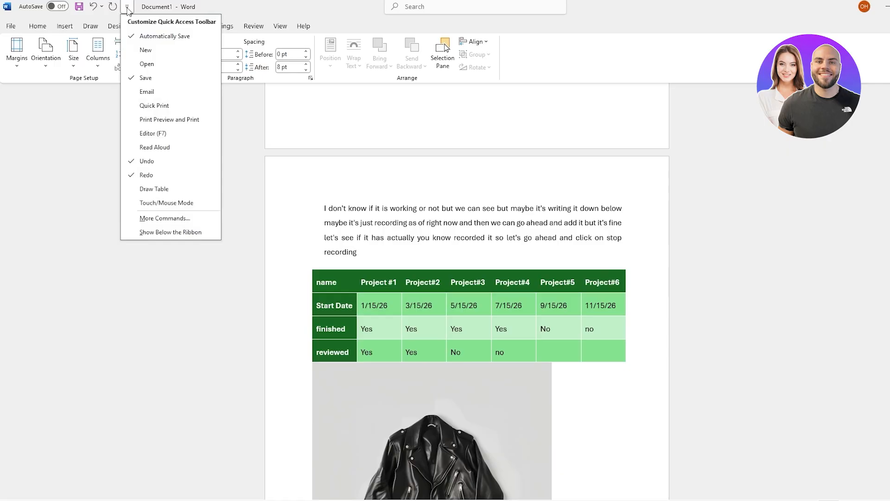
click(127, 7)
click(79, 7)
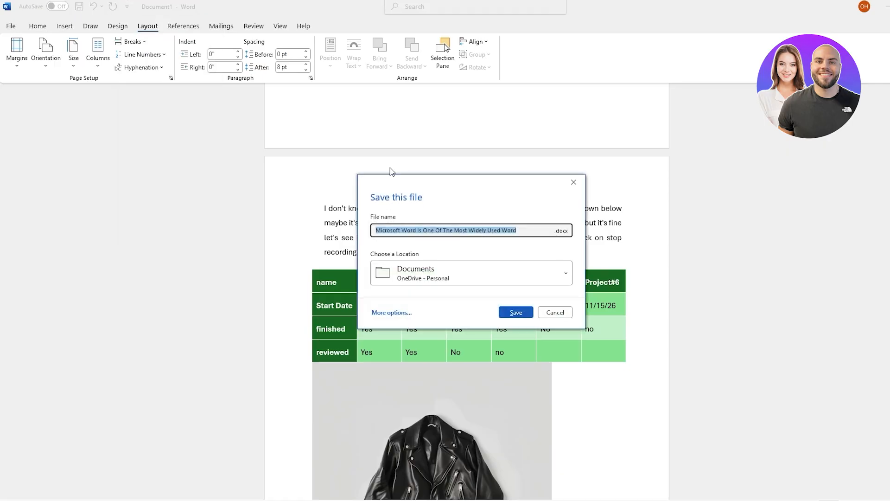
click(508, 316)
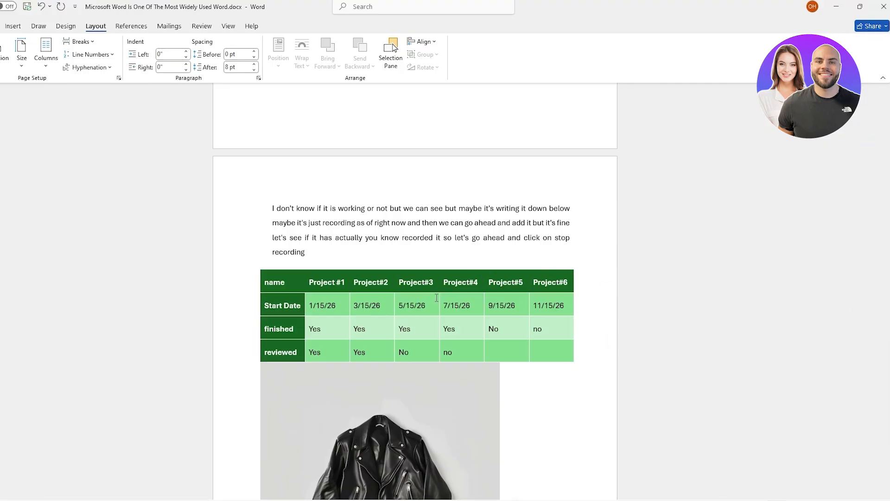
- View the saved document's sharing options and its access settings, and close them
click(872, 26)
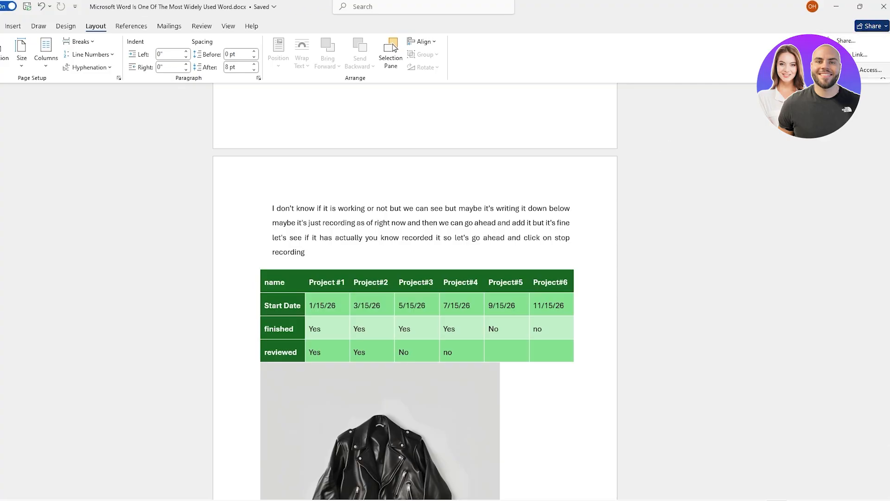
click(856, 70)
click(884, 94)
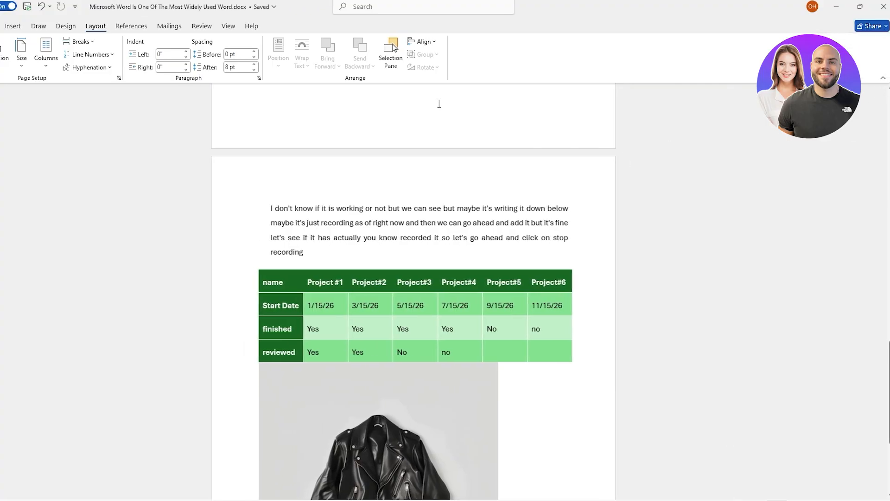
- Copy the saved document's path from the recent files list to the clipboard and return to the document
click(0, 26)
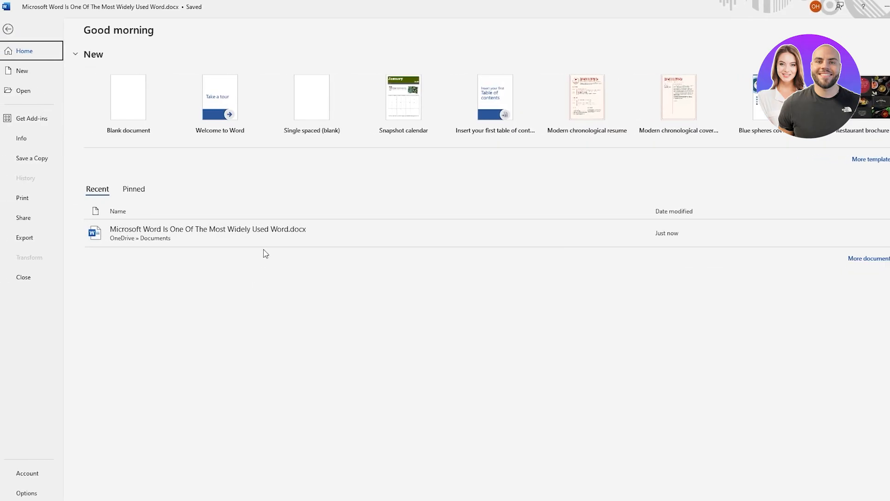
right_click(285, 235)
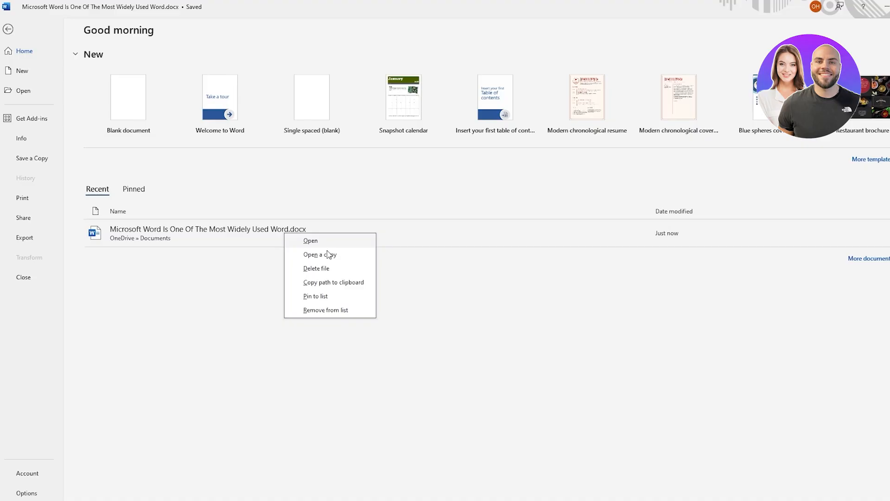
click(337, 287)
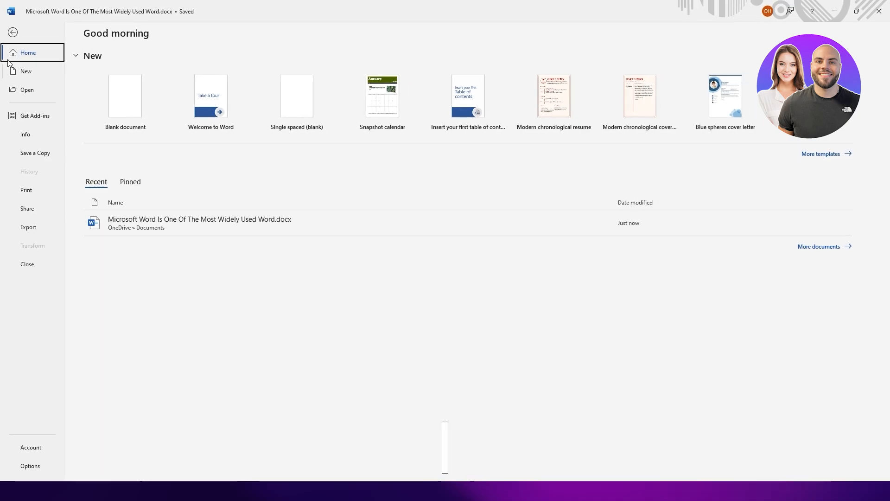
click(13, 33)
scroll(573, 360, up, 3)
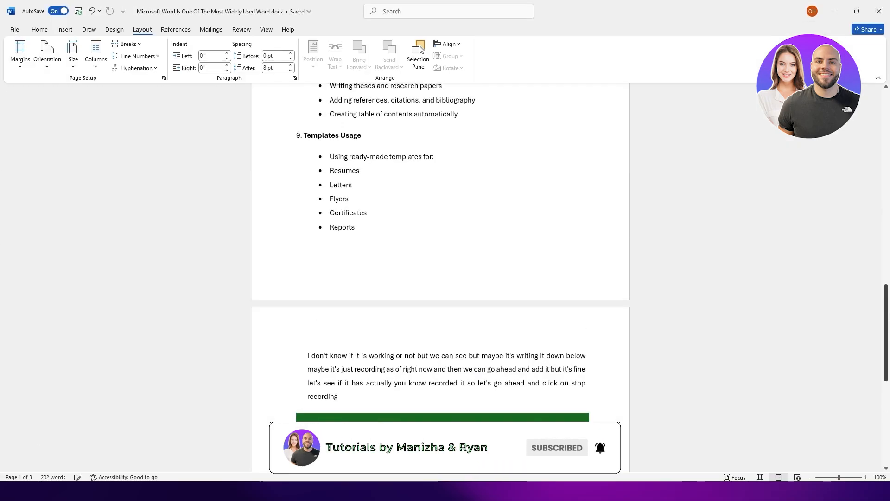